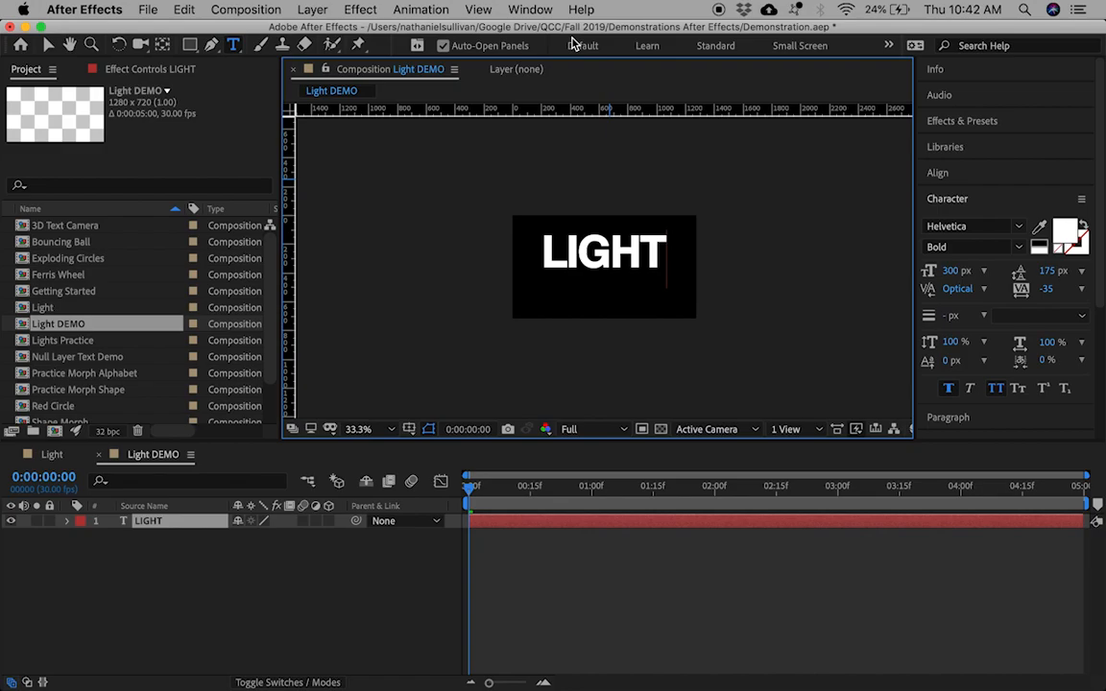
# Center the LIGHT text layer horizontally and vertically within the composition.
pyautogui.click(950, 176)
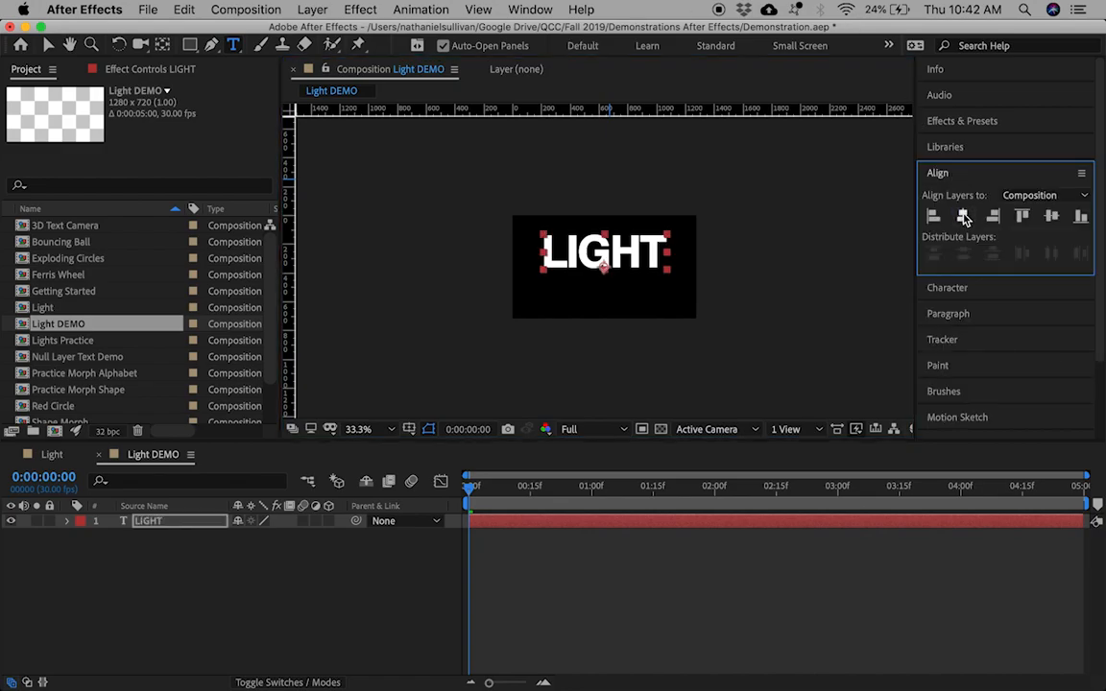
pyautogui.click(1053, 219)
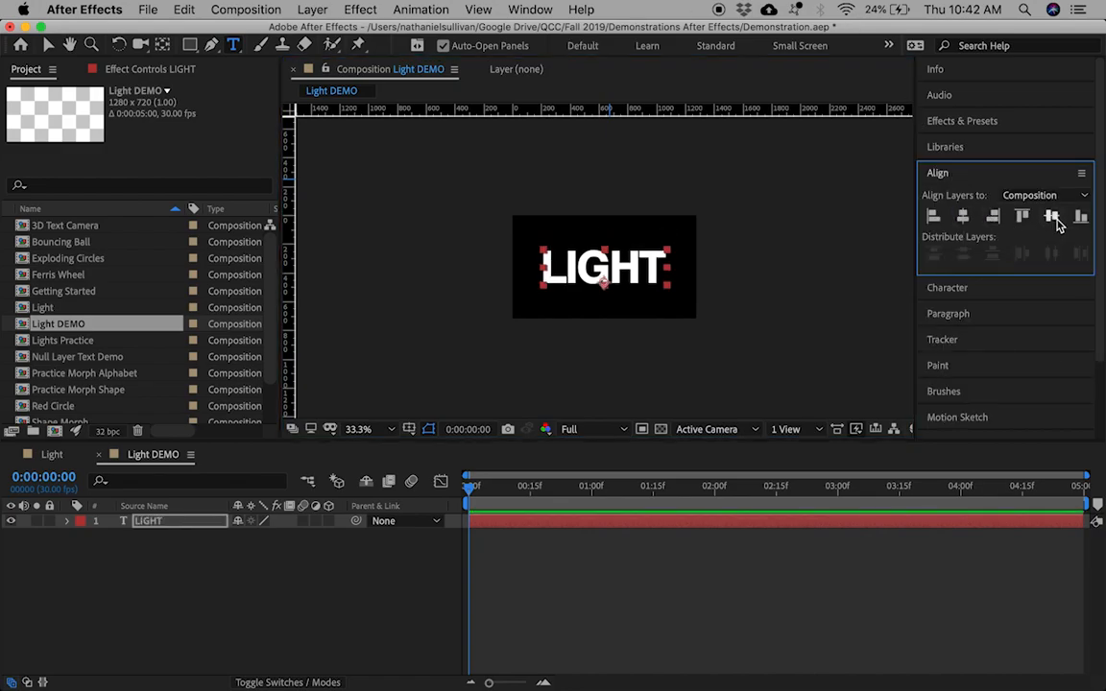
# Pre-compose the LIGHT text layer as a new composition named TITLE and make it a 3D layer.
pyautogui.rightClick(178, 523)
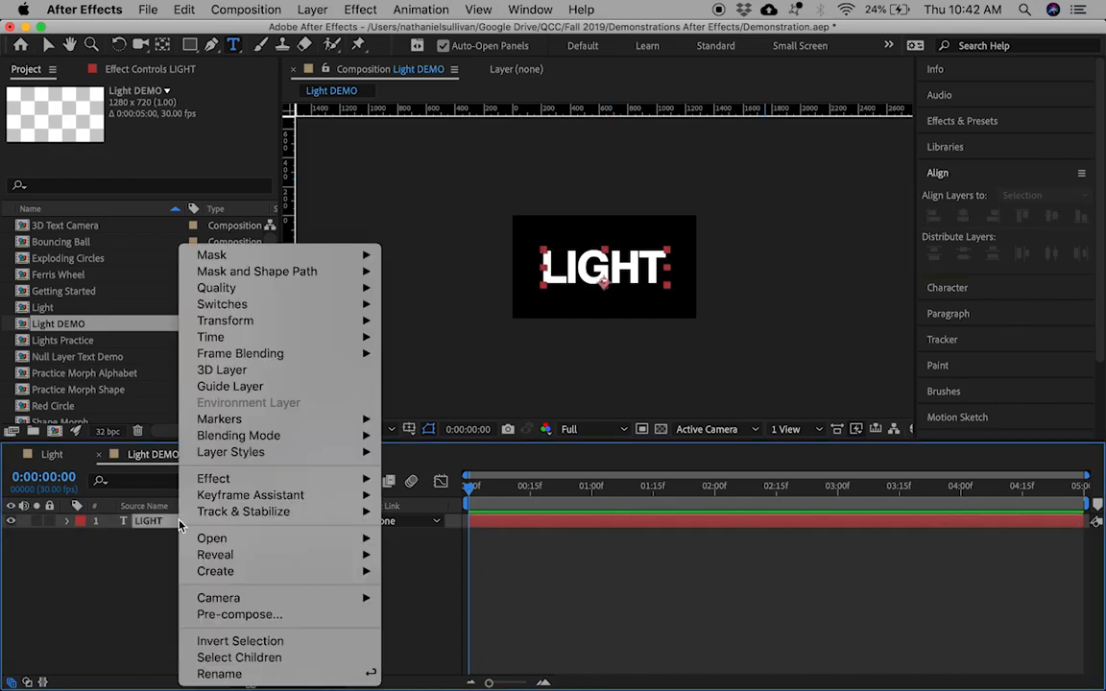
pyautogui.click(231, 614)
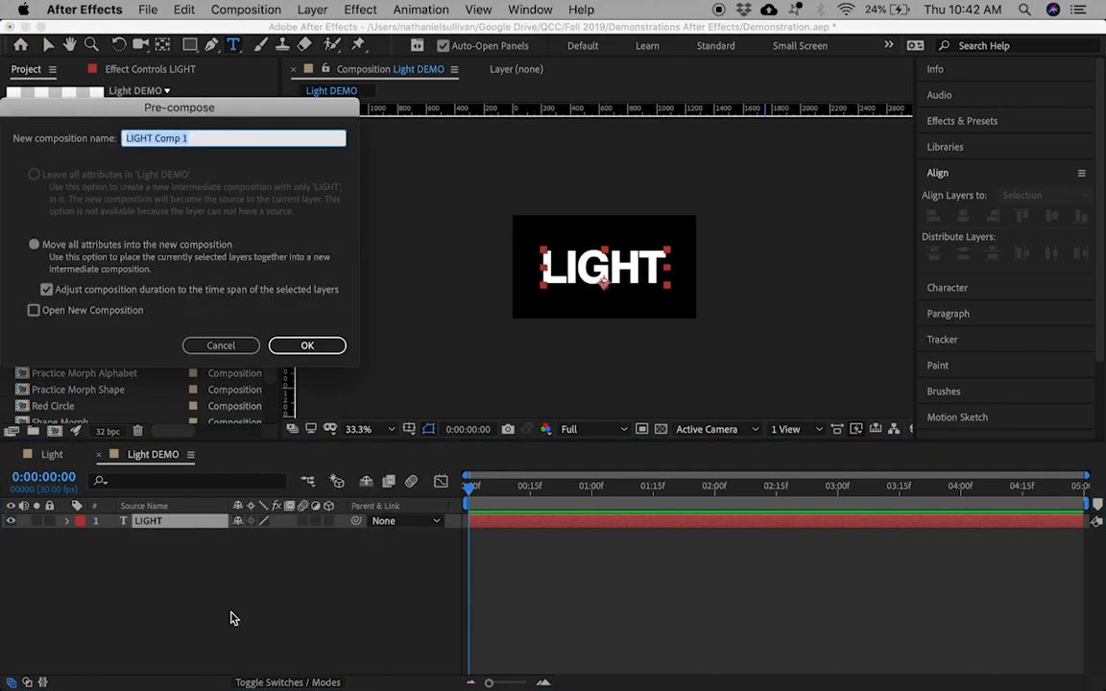
pyautogui.write('TITLE')
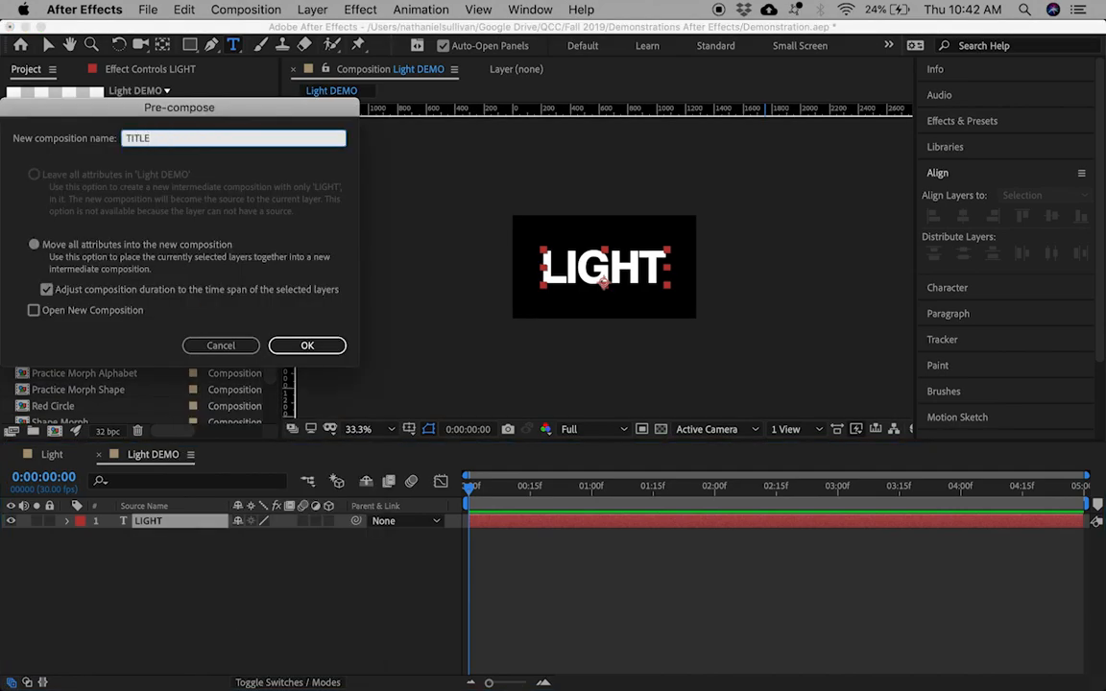
pyautogui.press('Return')
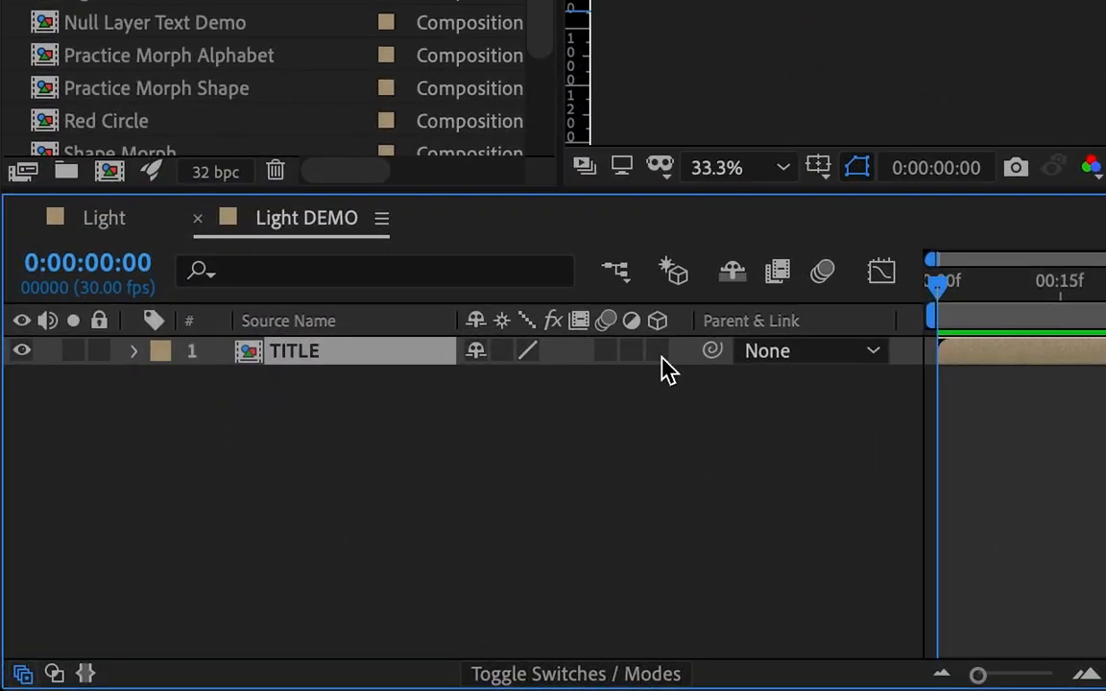
pyautogui.click(660, 359)
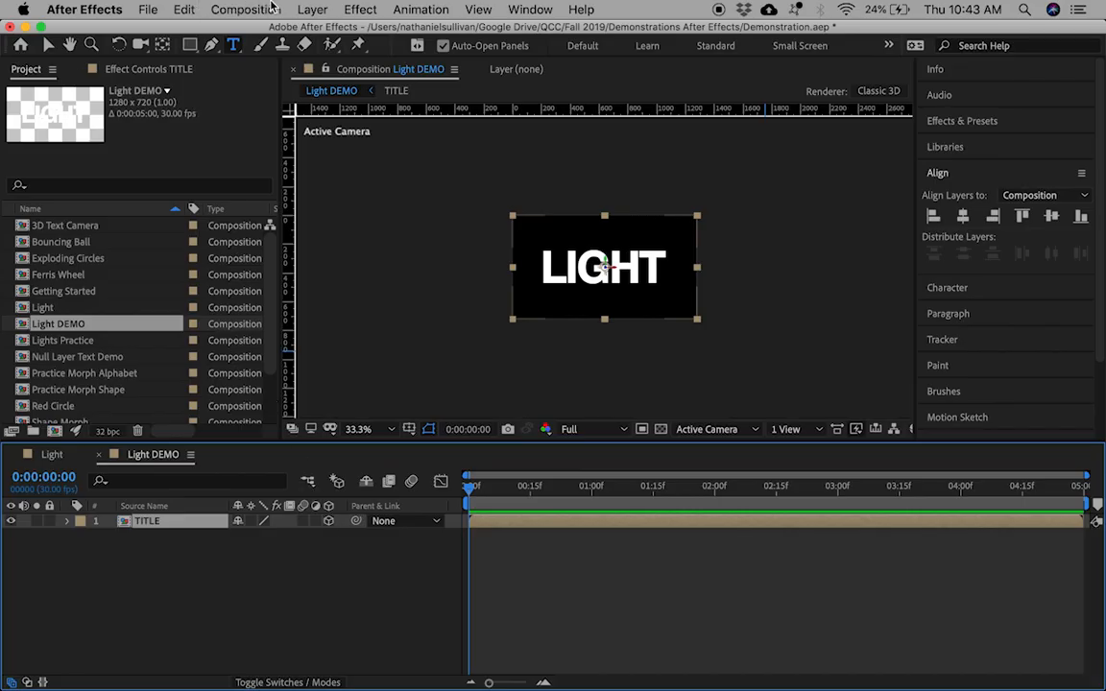
# Create a new solid layer with the gray color 6A6A6A.
pyautogui.click(312, 9)
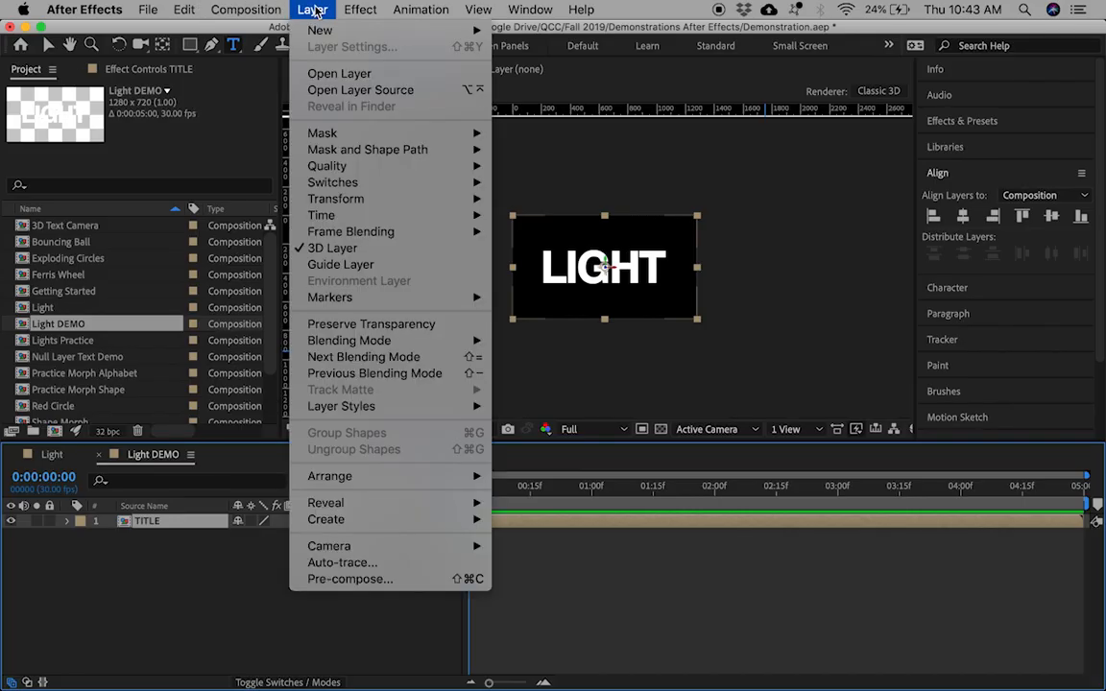
pyautogui.moveTo(447, 30)
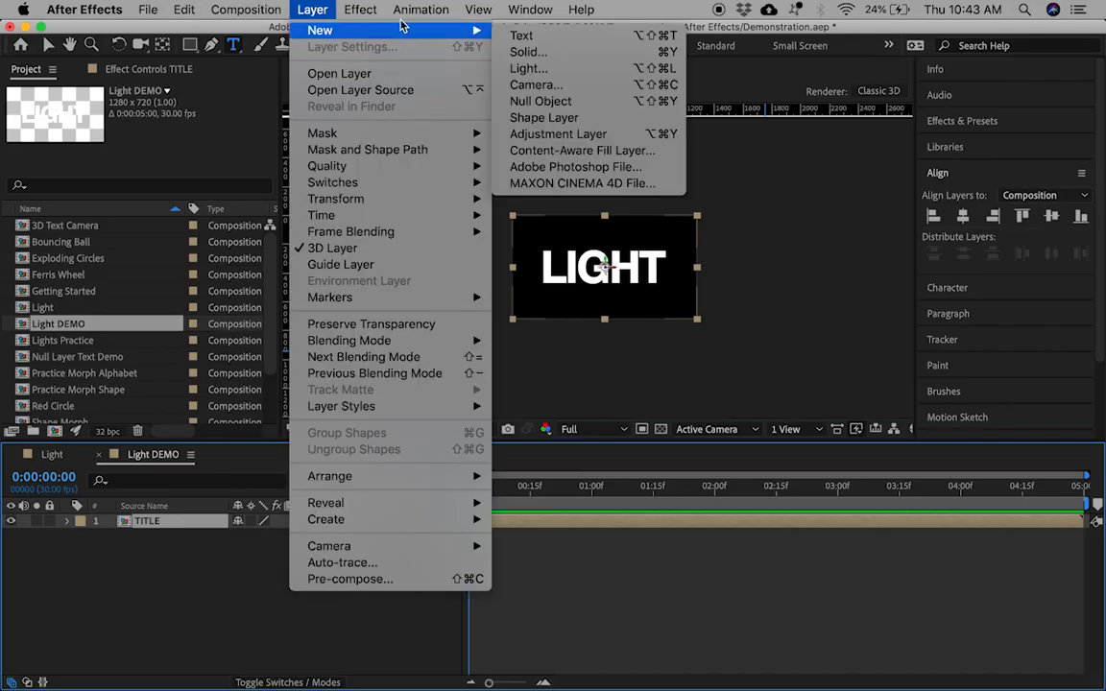
pyautogui.click(605, 58)
pyautogui.click(186, 392)
pyautogui.moveTo(30, 265); pyautogui.dragTo(12, 262)
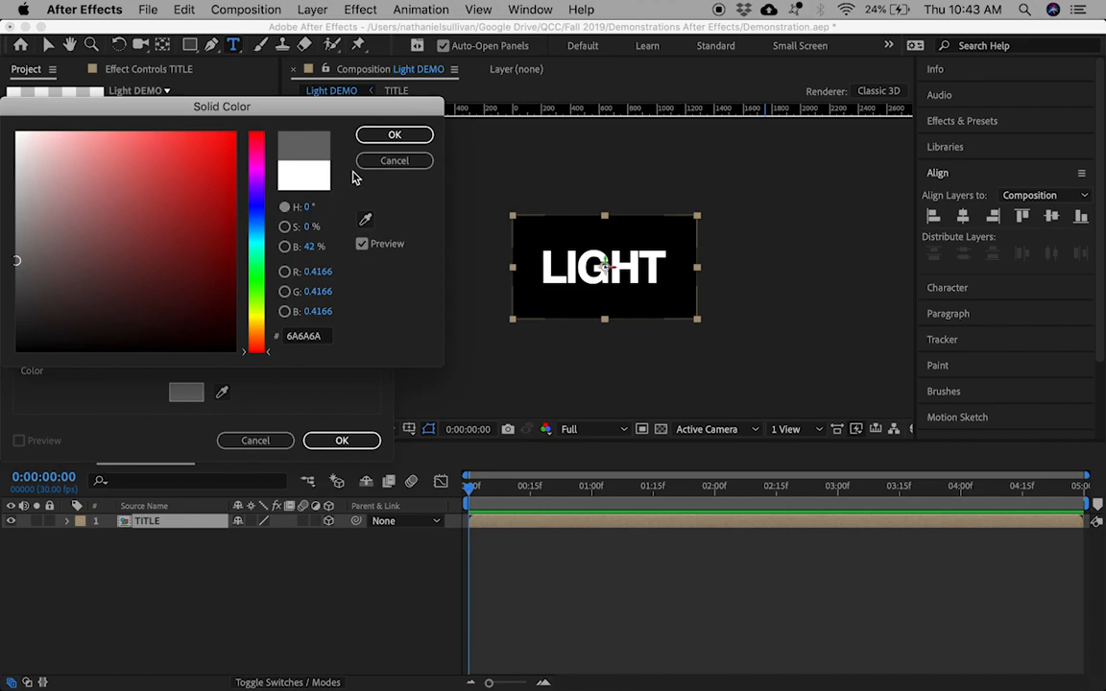
pyautogui.click(395, 135)
pyautogui.click(342, 439)
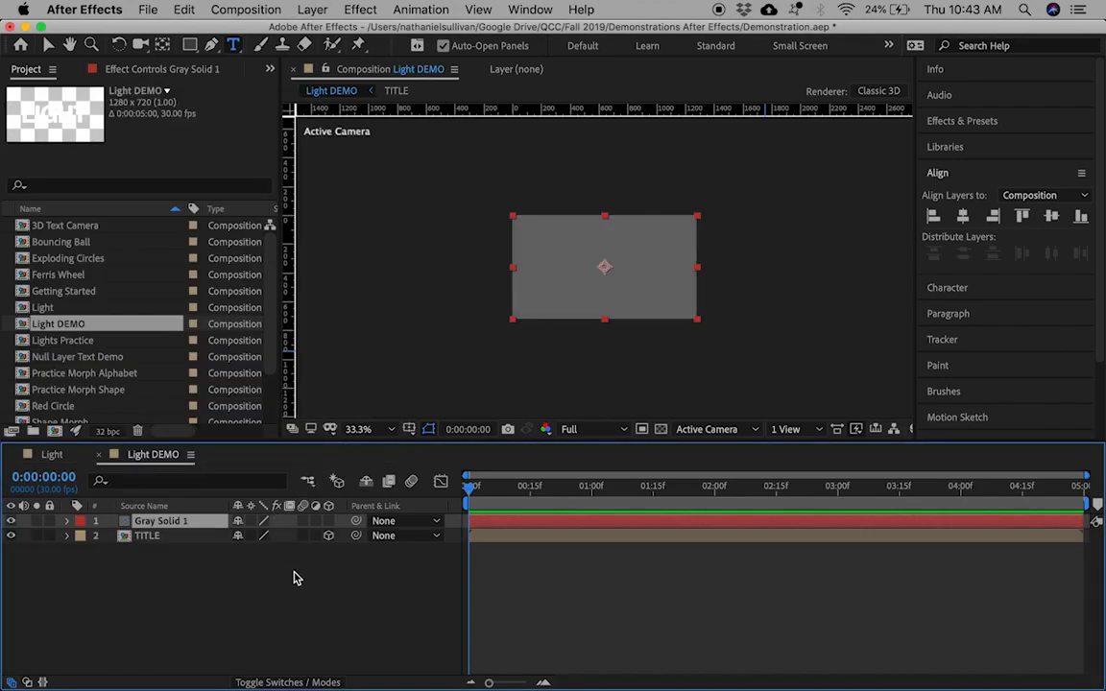
# Make the gray solid a 3D layer and place it below TITLE in the layer order.
pyautogui.click(328, 521)
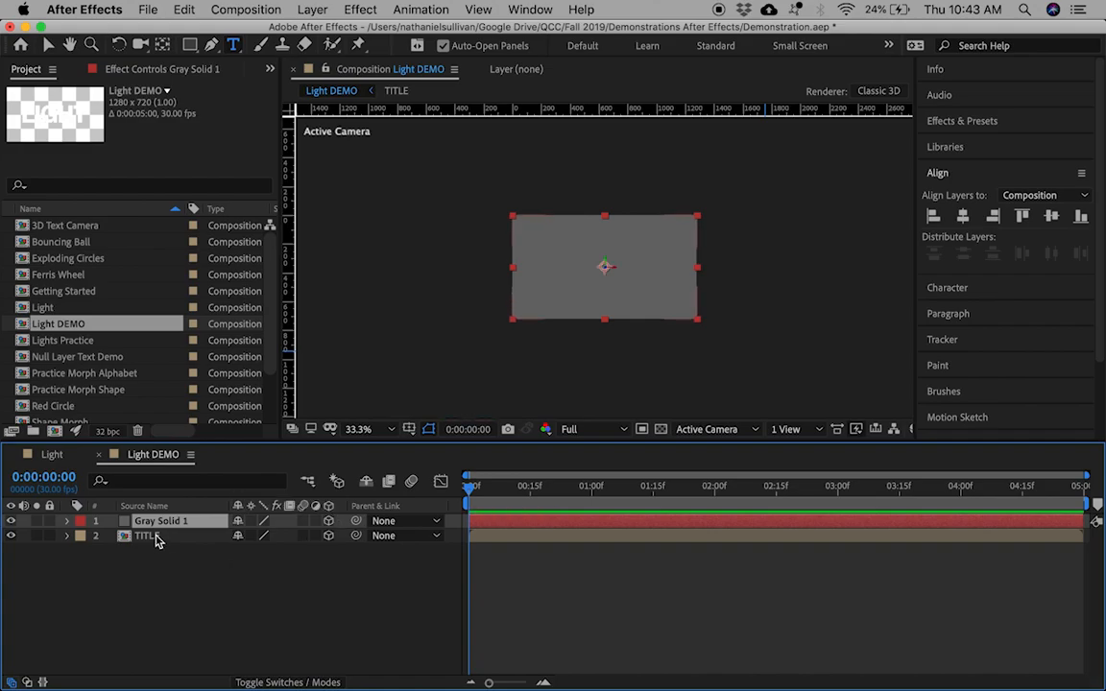
pyautogui.moveTo(154, 522); pyautogui.dragTo(153, 548)
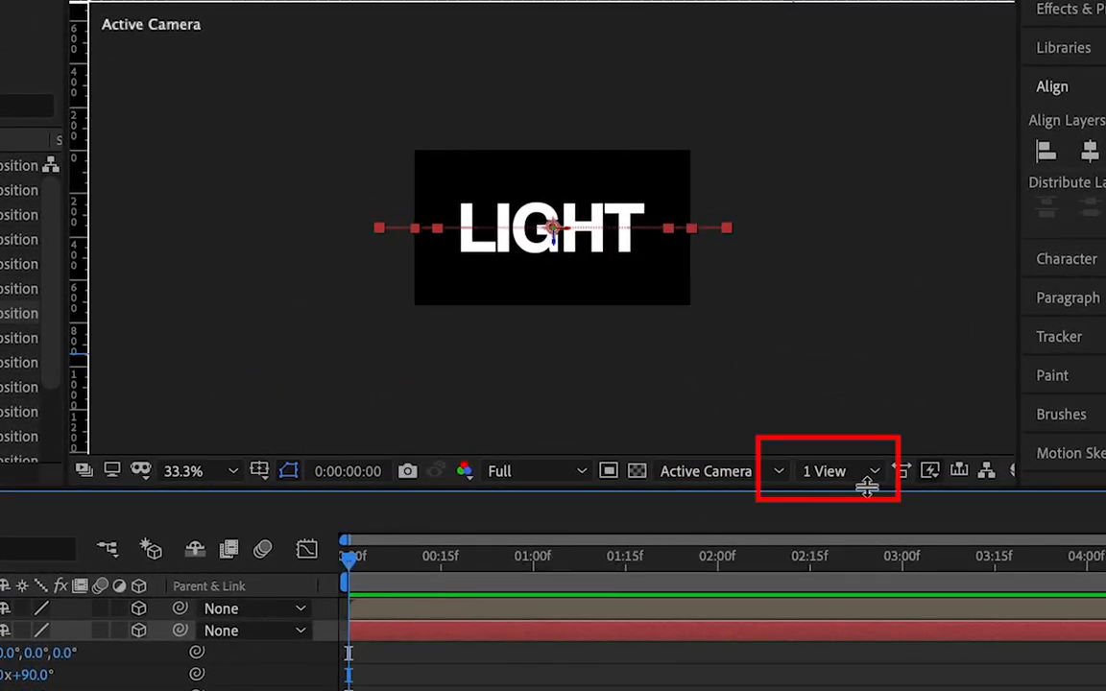
# Set the composition viewer layout to 2 Views - Horizontal.
pyautogui.click(801, 474)
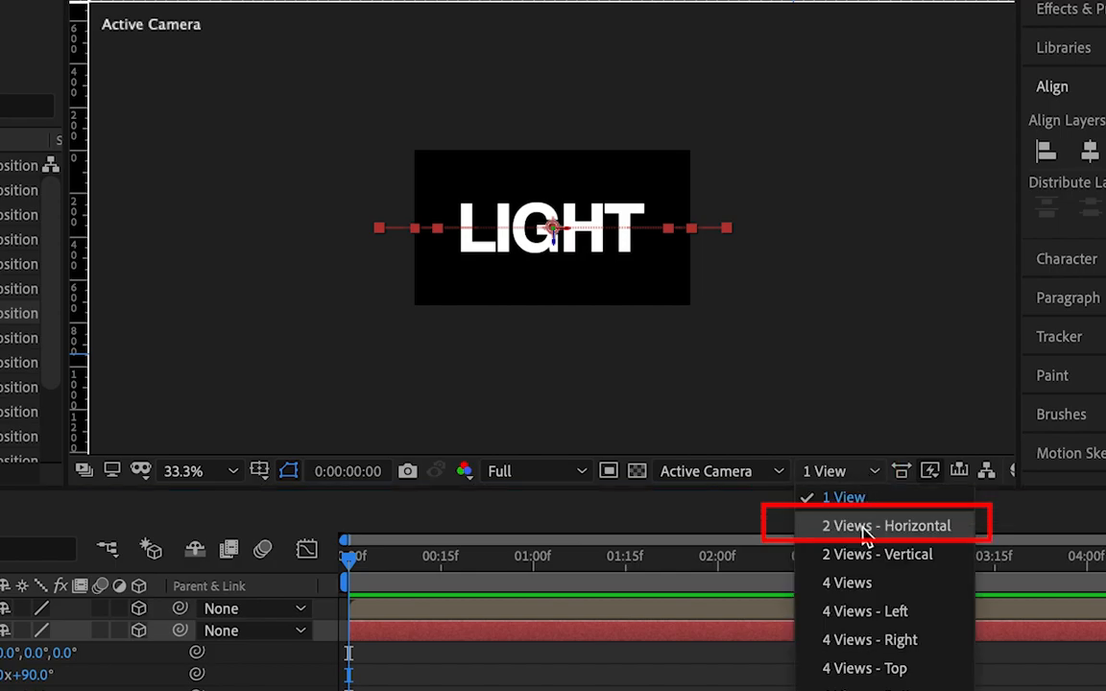
pyautogui.click(869, 526)
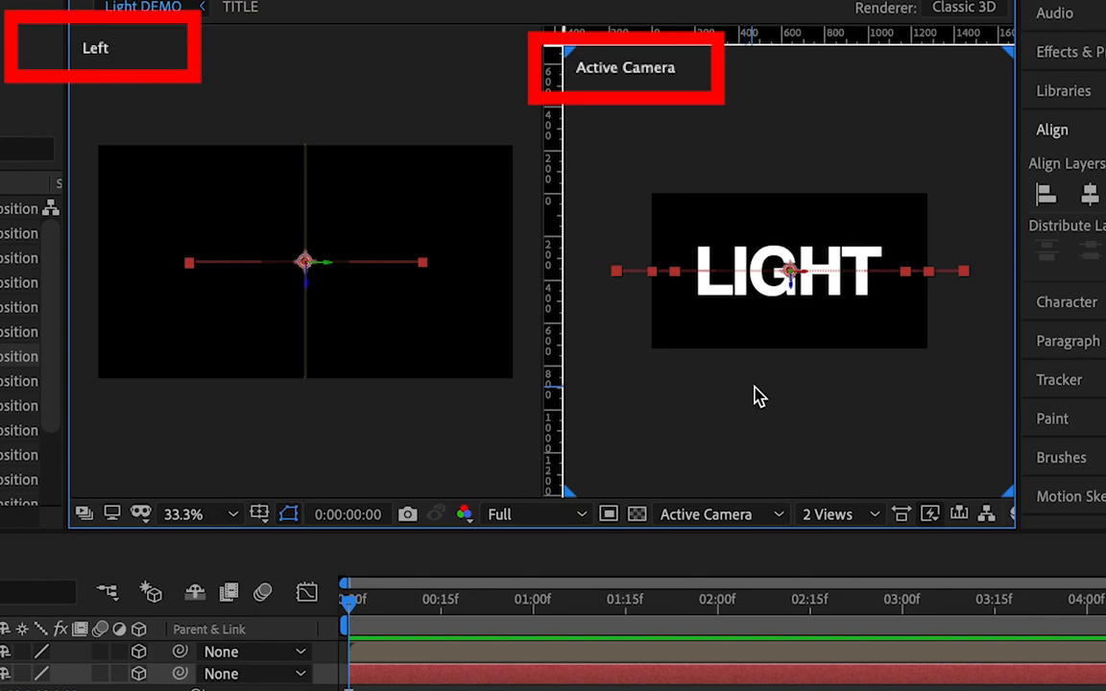
# Activate the Left and Active Camera views in turn to compare each one's view and magnification settings.
pyautogui.click(755, 396)
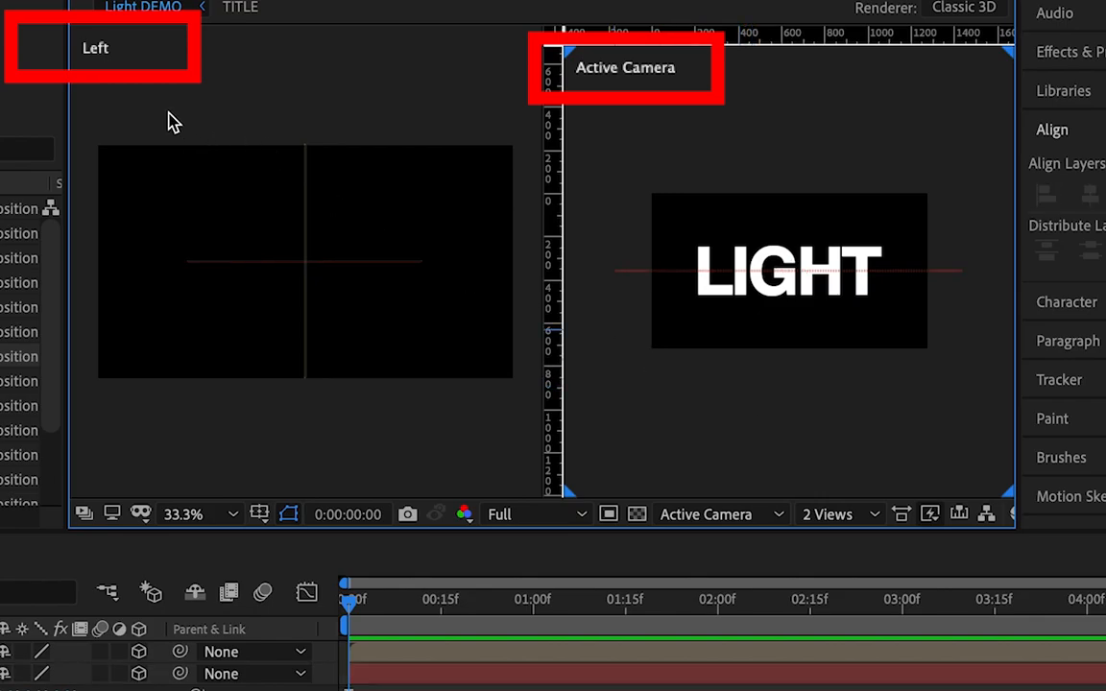
pyautogui.click(165, 111)
pyautogui.click(630, 133)
pyautogui.click(380, 101)
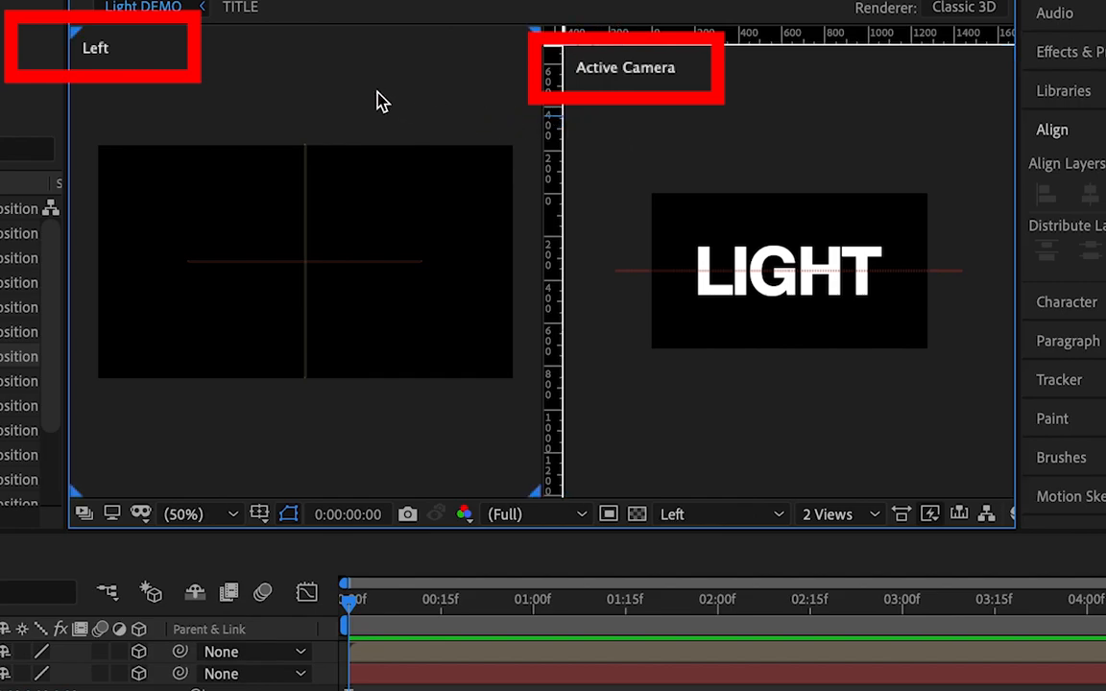
pyautogui.click(622, 129)
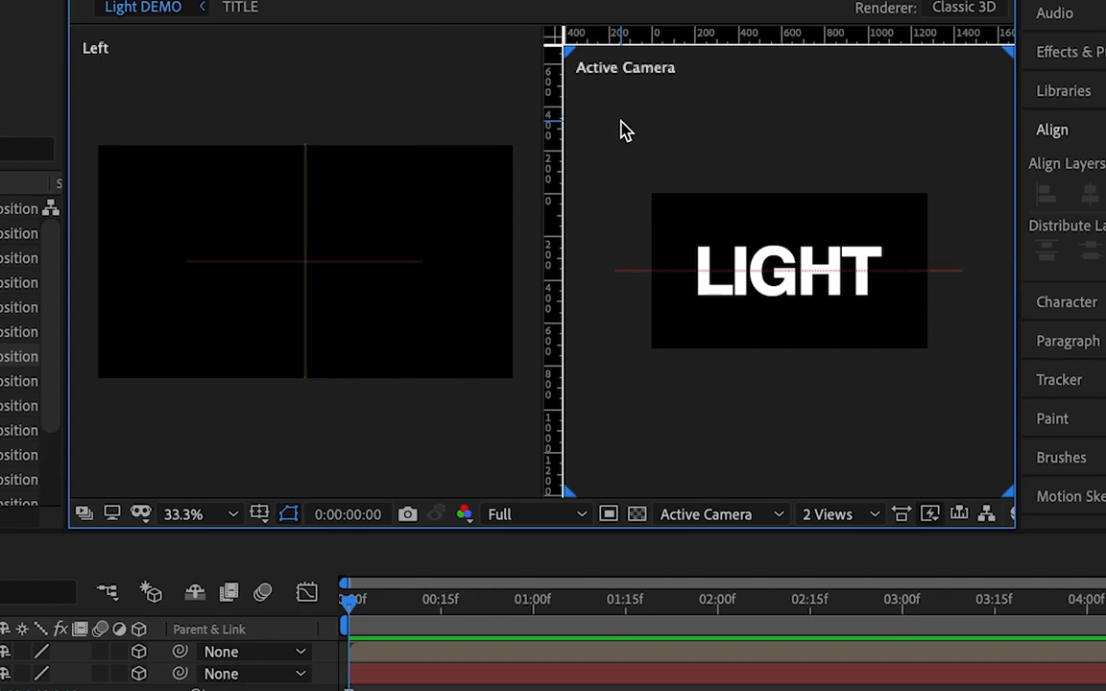
pyautogui.click(397, 363)
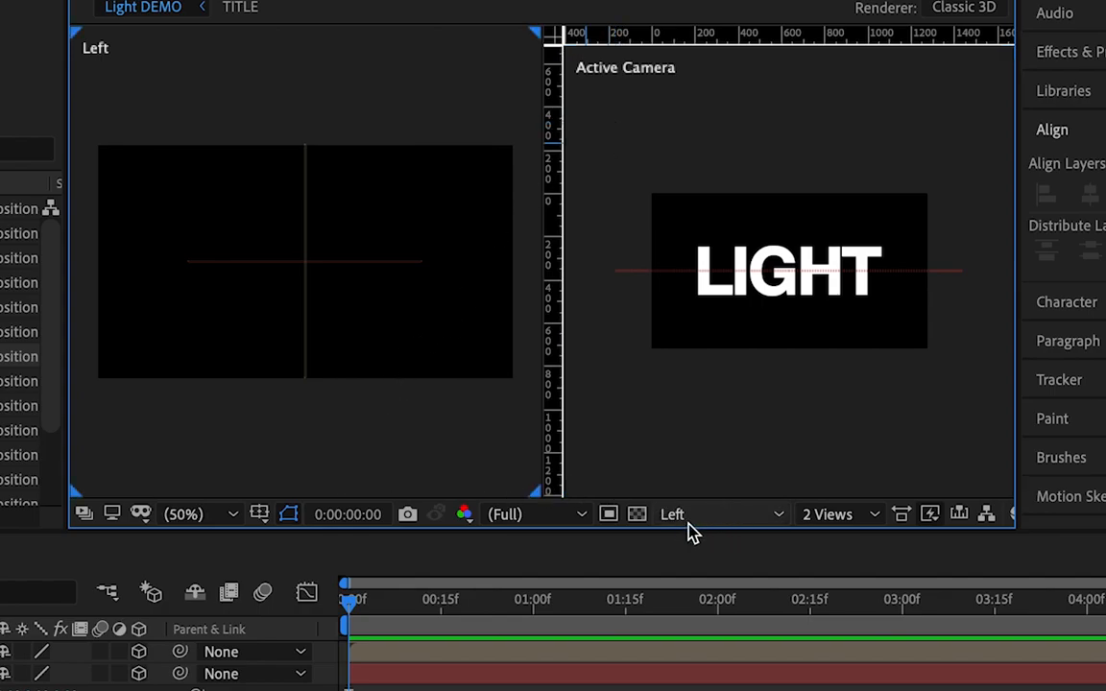
pyautogui.click(727, 425)
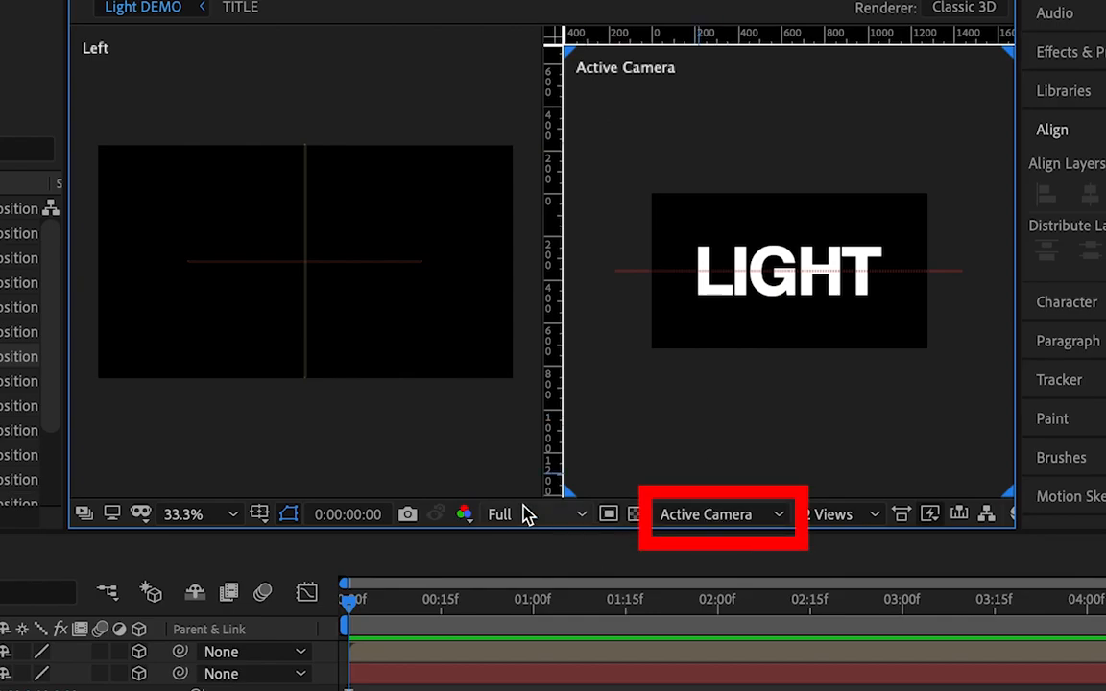
pyautogui.click(309, 466)
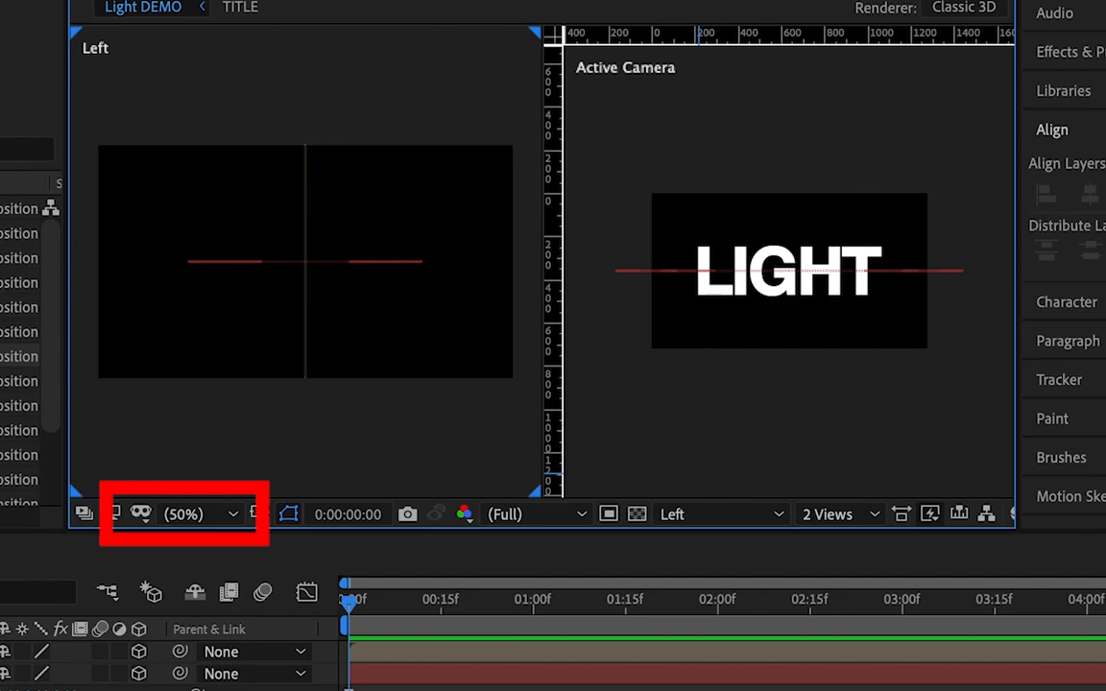
pyautogui.click(4, 672)
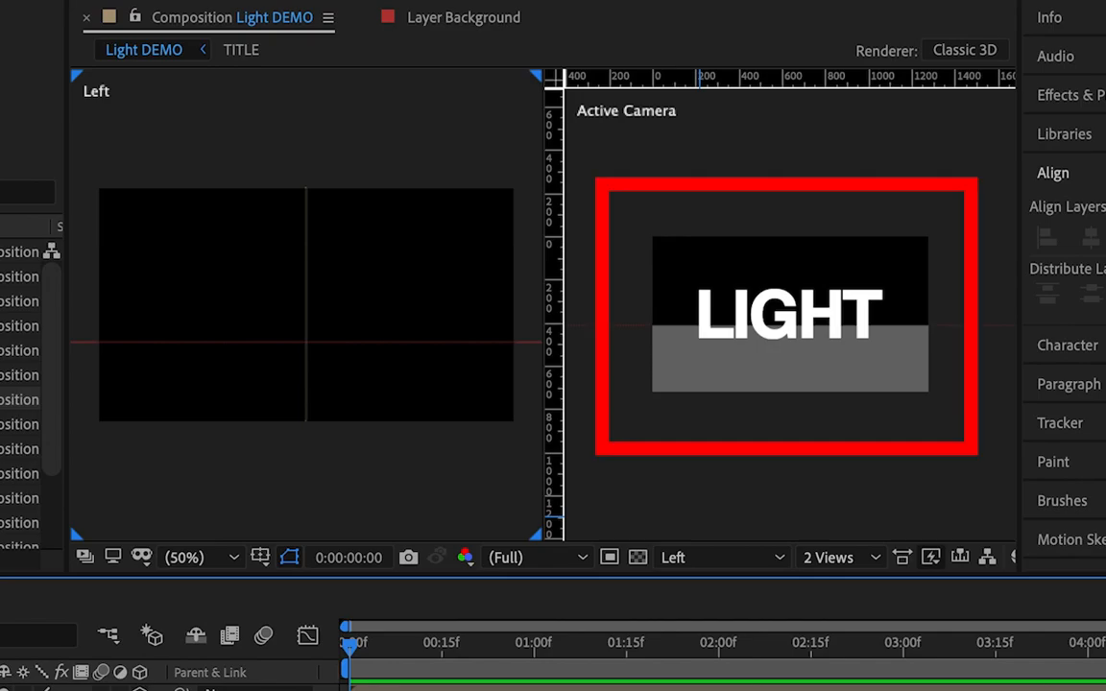
# Create a new solid layer with its color set to black.
pyautogui.click(312, 9)
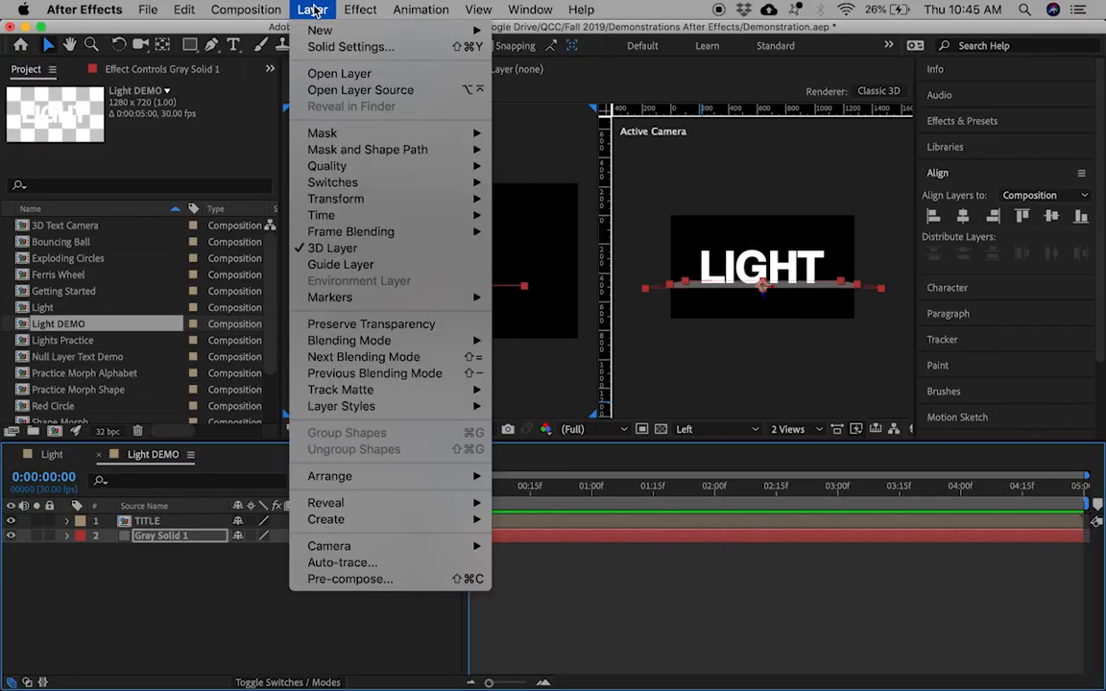
pyautogui.moveTo(401, 36)
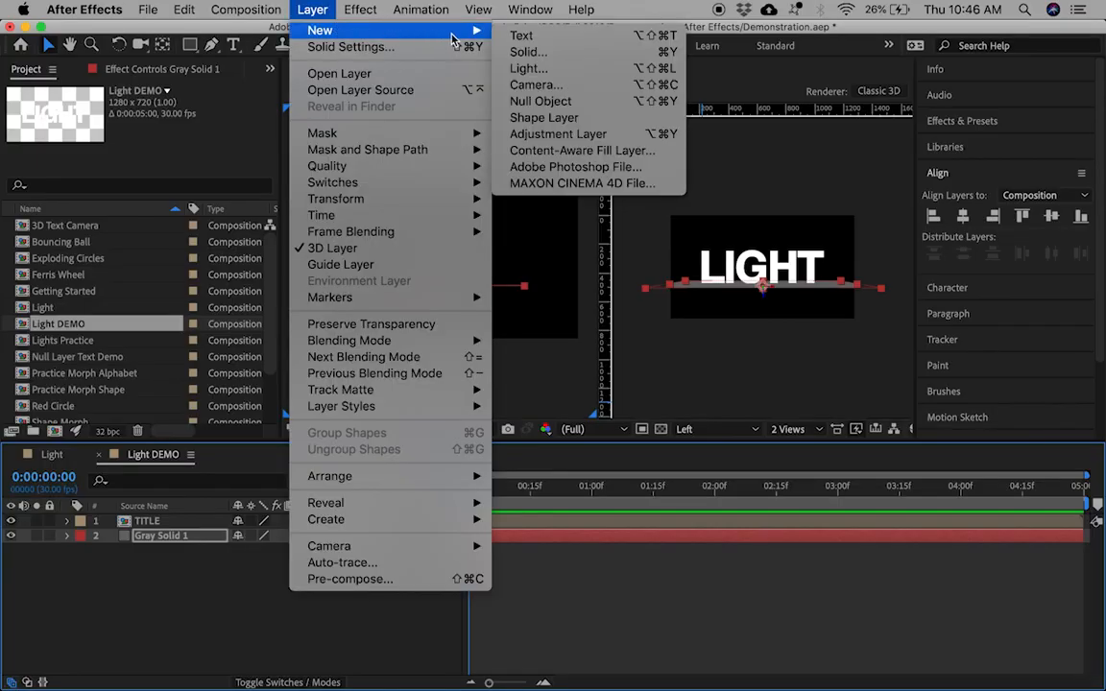
pyautogui.click(587, 54)
pyautogui.click(185, 393)
pyautogui.moveTo(53, 198)
pyautogui.mouseDown()
pyautogui.moveTo(20, 374)
pyautogui.moveTo(10, 377)
pyautogui.mouseUp()
pyautogui.click(389, 140)
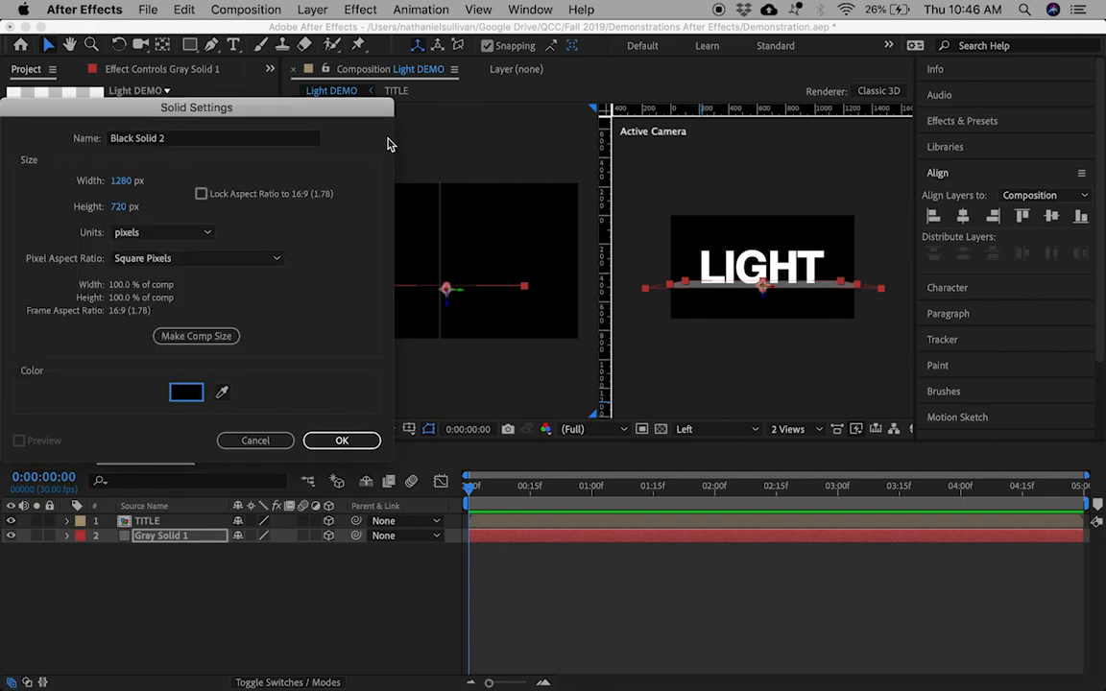
pyautogui.click(348, 441)
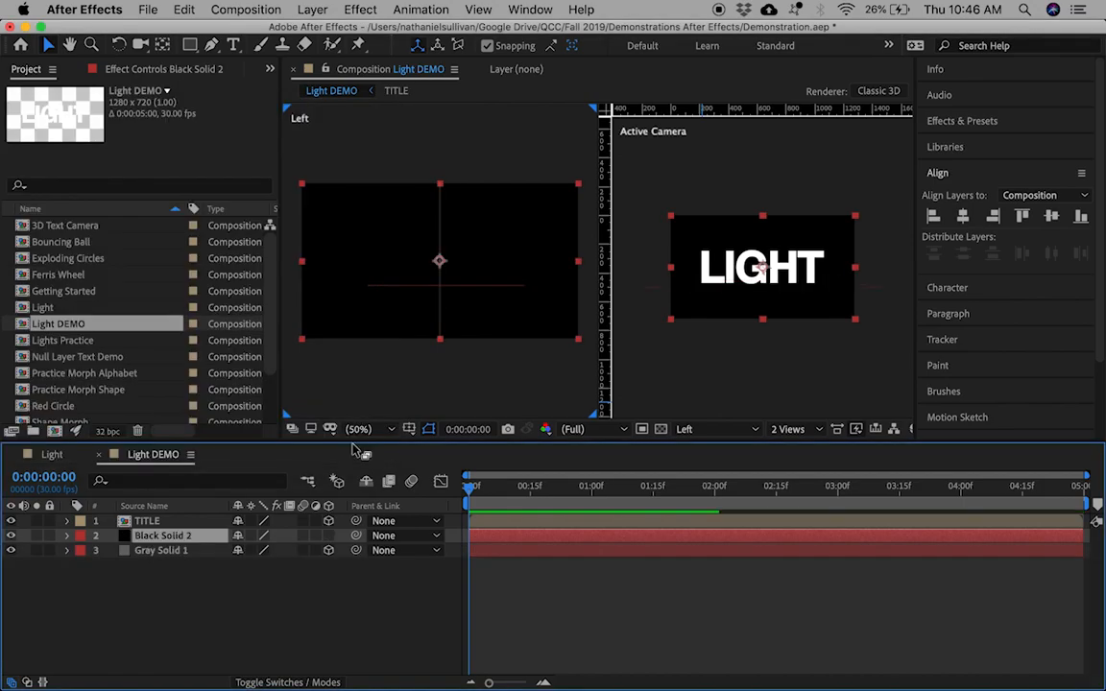
# Rename the black solid layer as Background.
pyautogui.doubleClick(153, 537)
pyautogui.click(161, 577)
pyautogui.click(151, 538)
# Rename the gray solid layer as FLOOR and move the Background layer beneath it.
pyautogui.rightClick(160, 553)
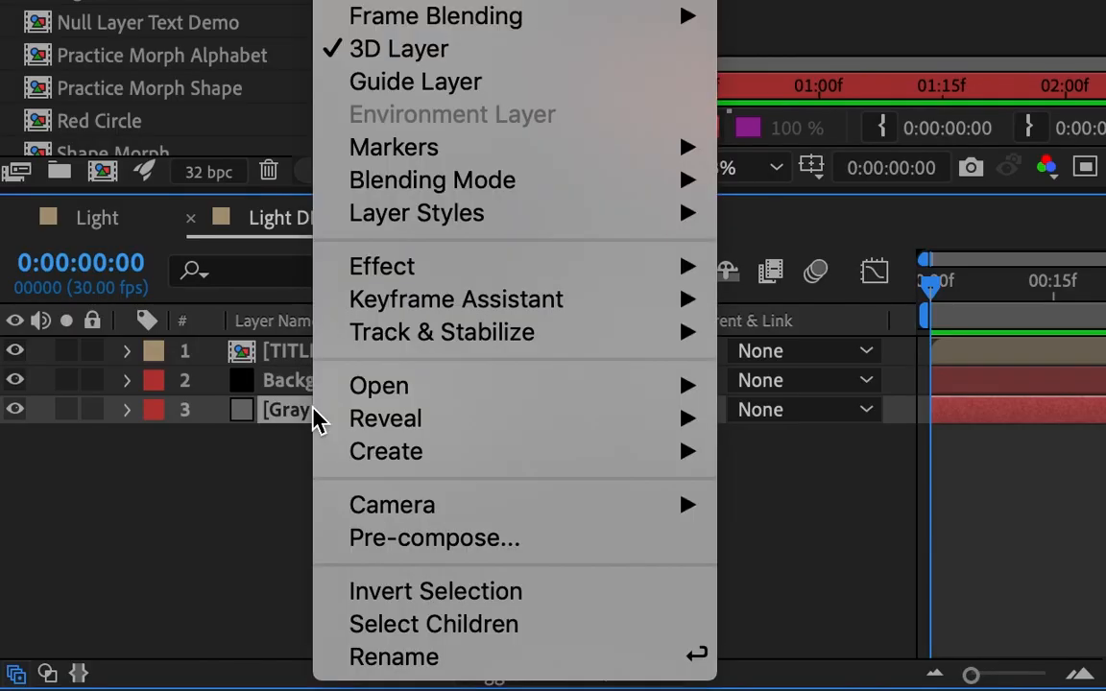
pyautogui.click(182, 679)
pyautogui.write('FLOOR')
pyautogui.press('Return')
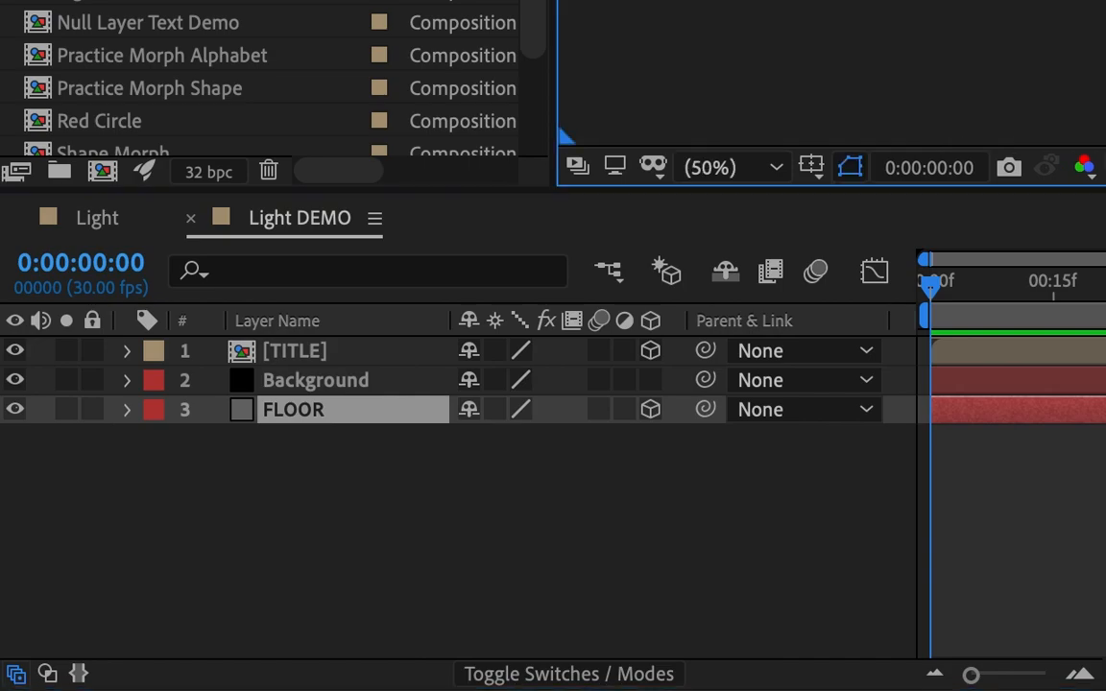
pyautogui.click(490, 533)
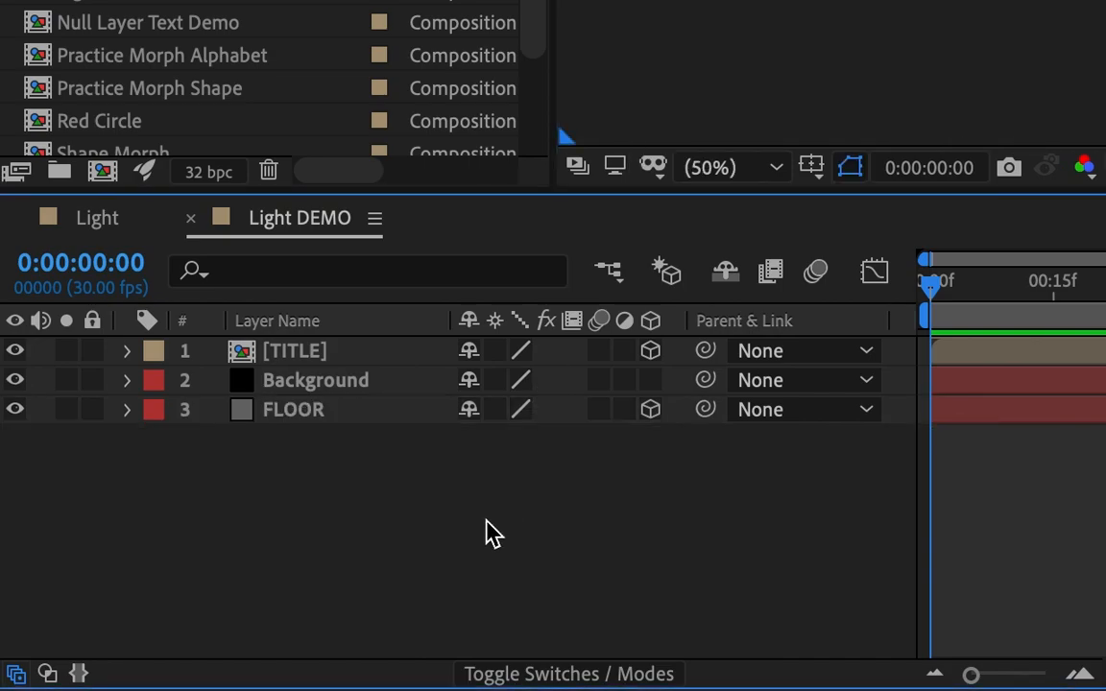
pyautogui.moveTo(288, 380); pyautogui.dragTo(298, 427)
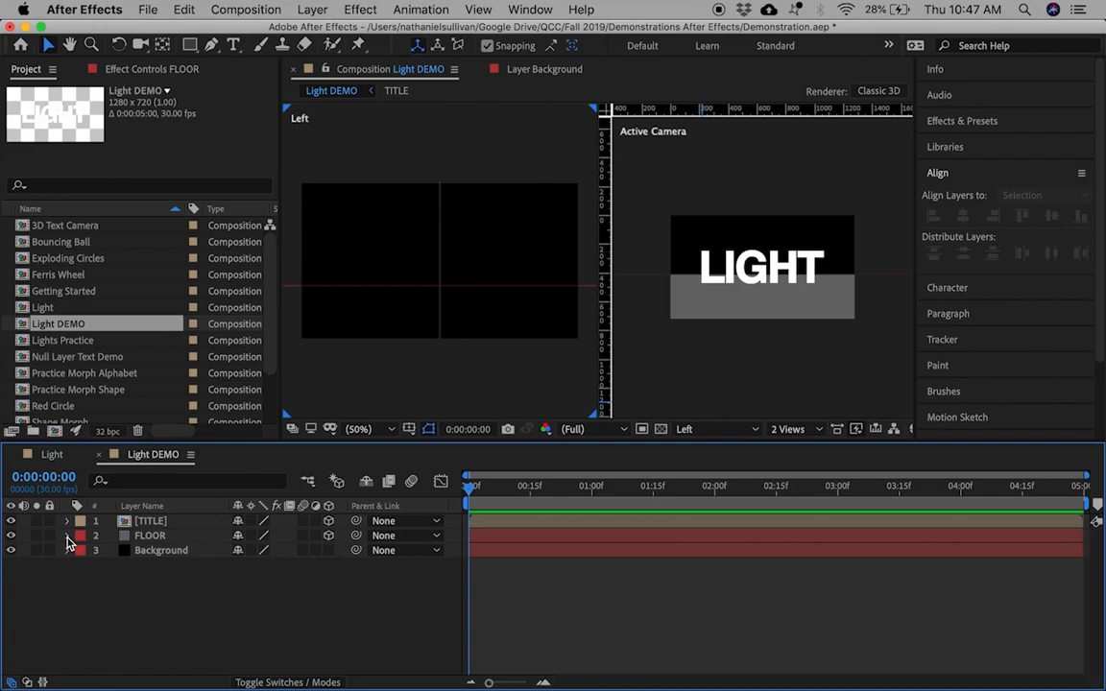
# Create a camera layer with the 28mm preset and reveal its Position property.
pyautogui.click(313, 9)
pyautogui.moveTo(322, 29)
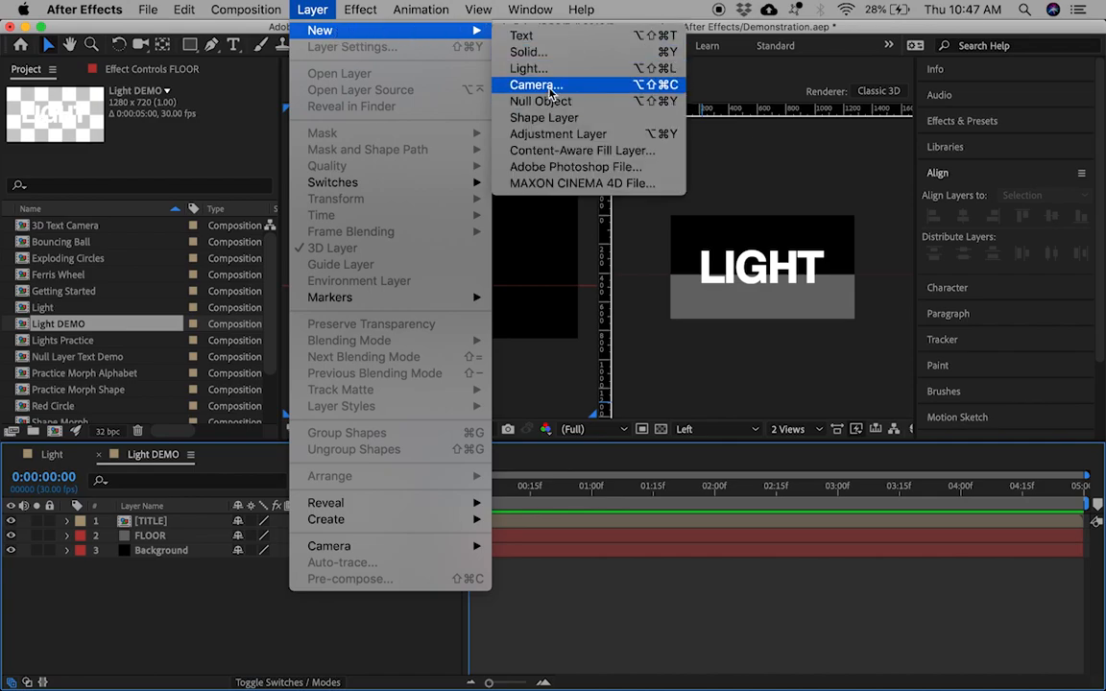
pyautogui.click(592, 93)
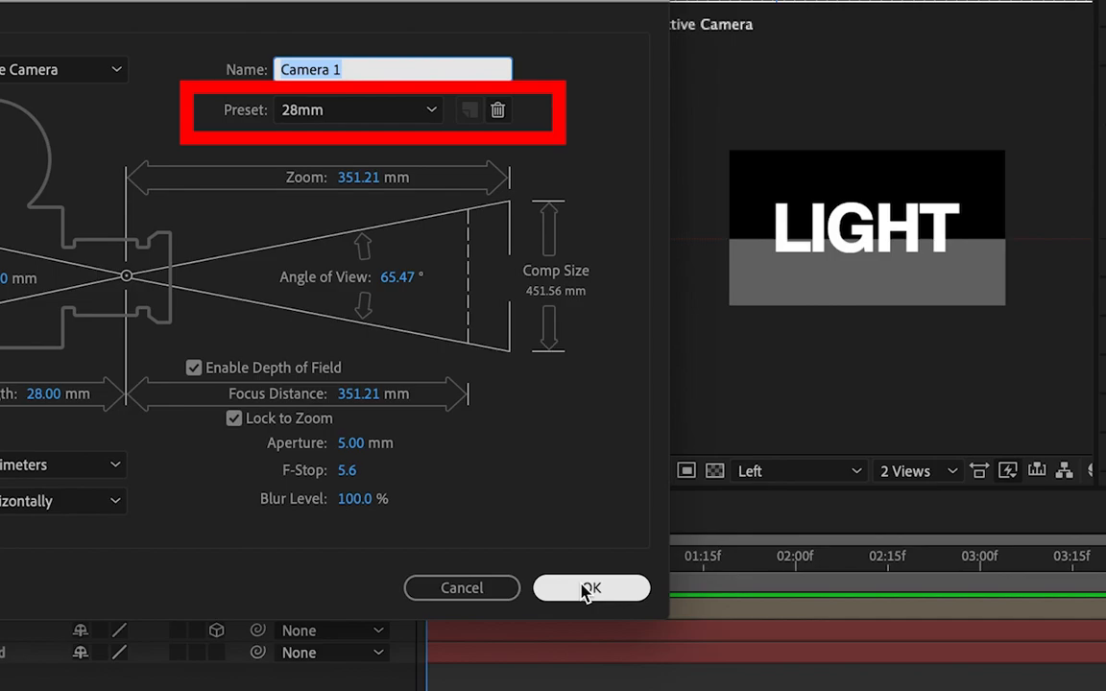
pyautogui.click(588, 588)
pyautogui.press('p')
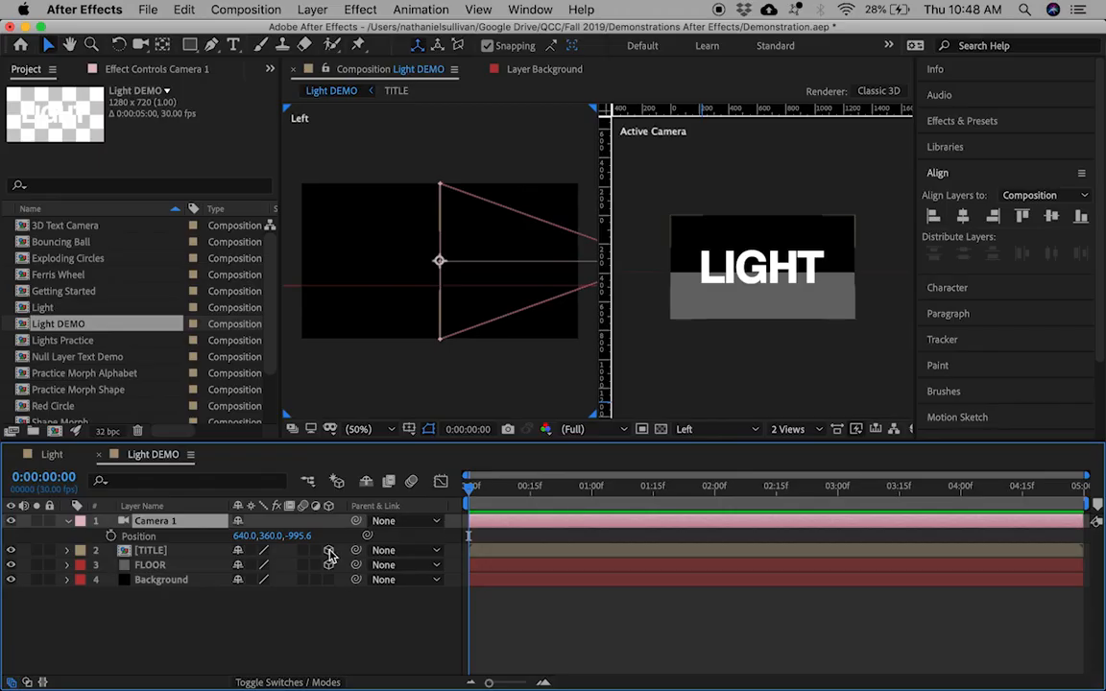
pyautogui.moveTo(298, 535); pyautogui.dragTo(359, 536)
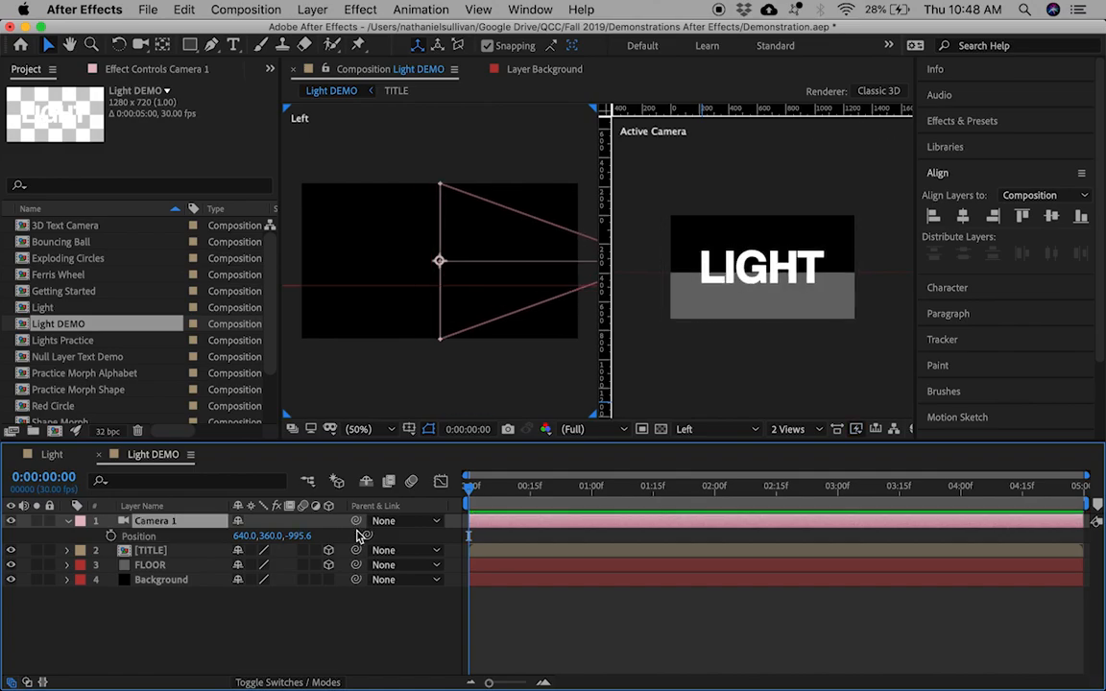
# Create a point light layer and move it behind the title in the Left view.
pyautogui.click(312, 9)
pyautogui.moveTo(451, 30)
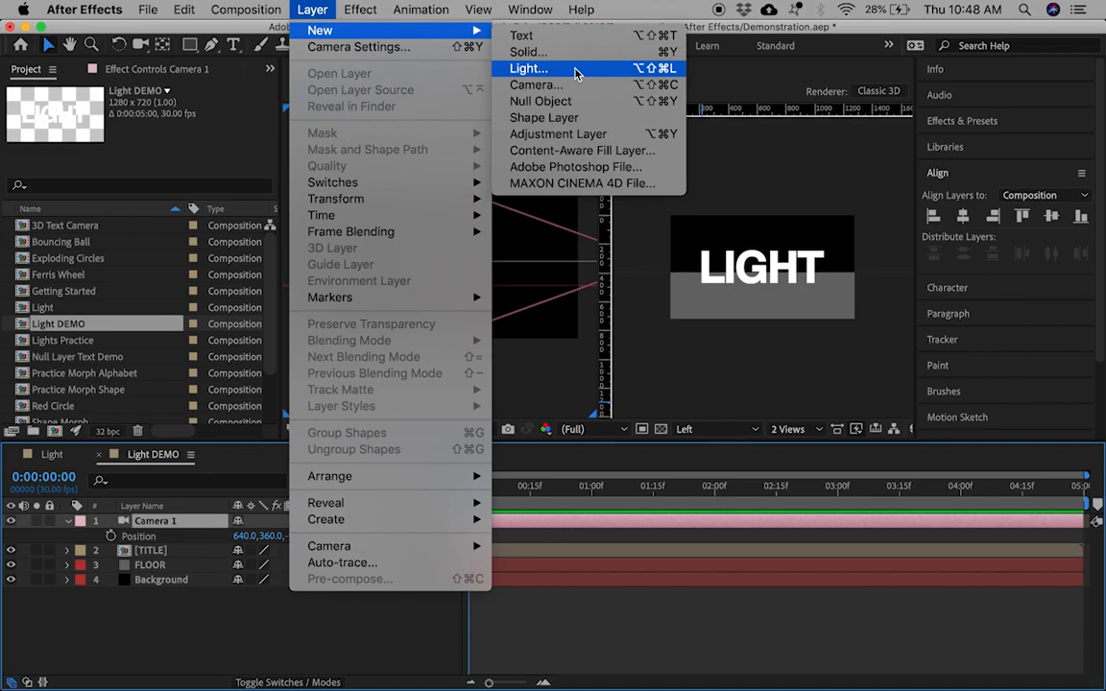
pyautogui.click(529, 68)
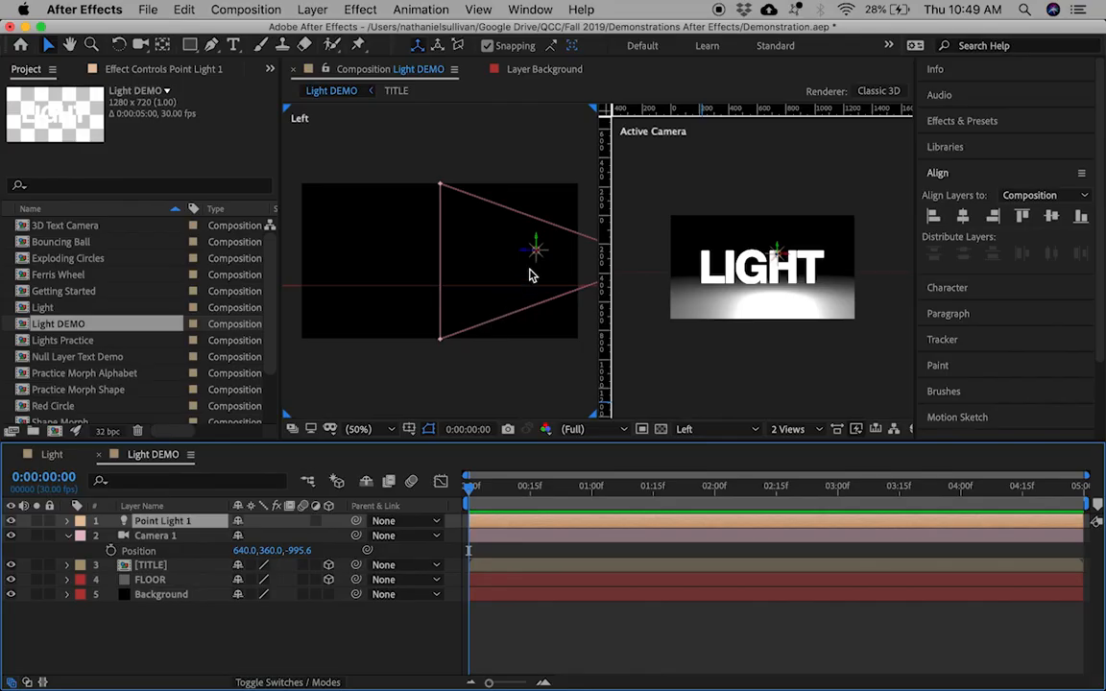
pyautogui.moveTo(528, 252); pyautogui.dragTo(385, 265)
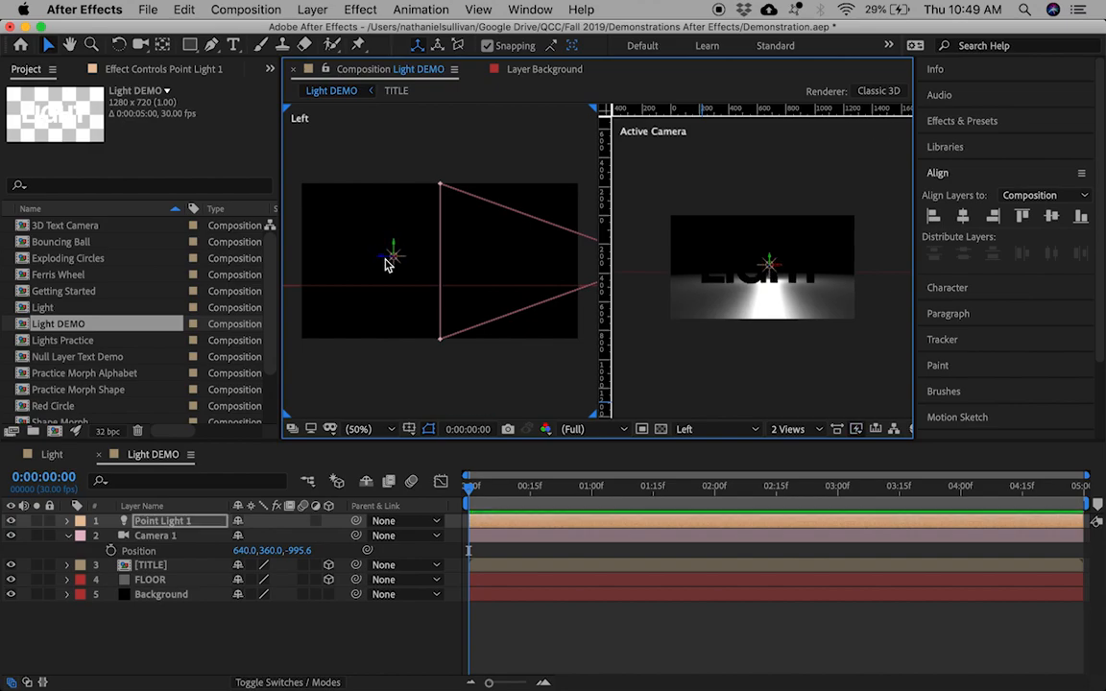
# Turn on Casts Shadows in the TITLE layer's Material Options.
pyautogui.click(166, 570)
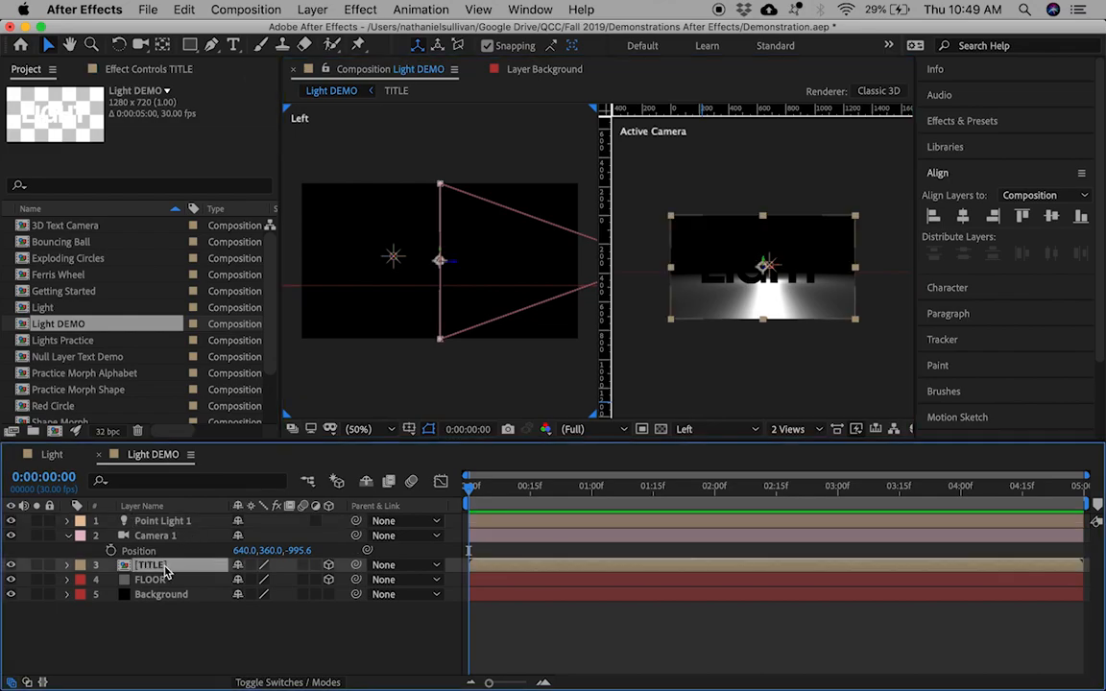
pyautogui.click(67, 566)
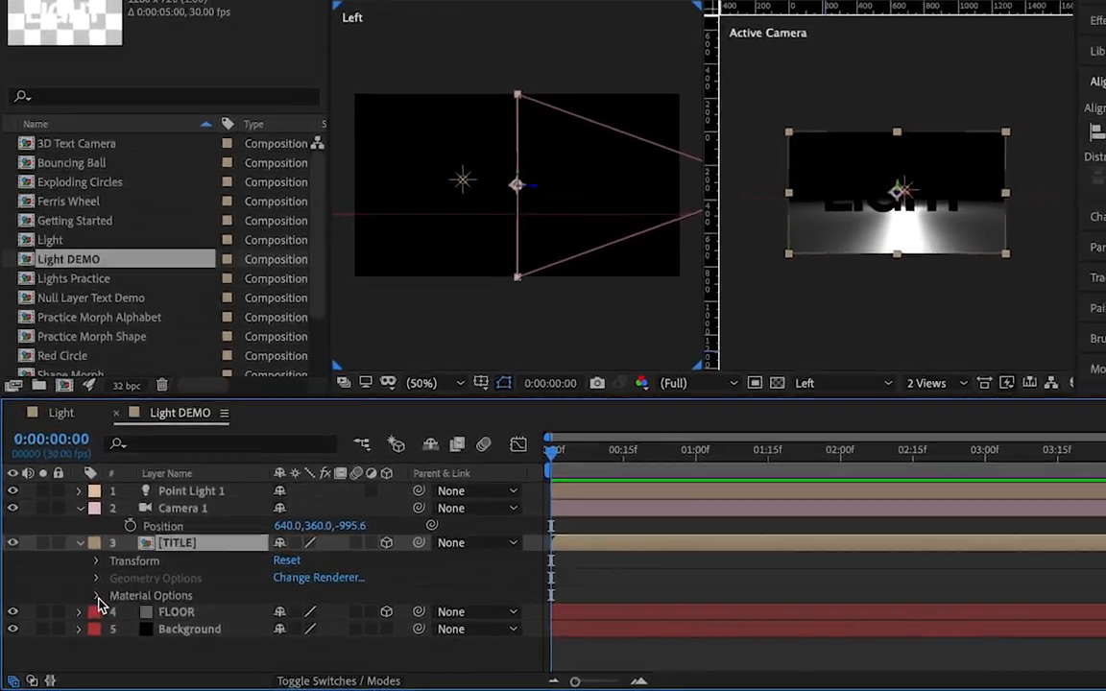
pyautogui.click(80, 610)
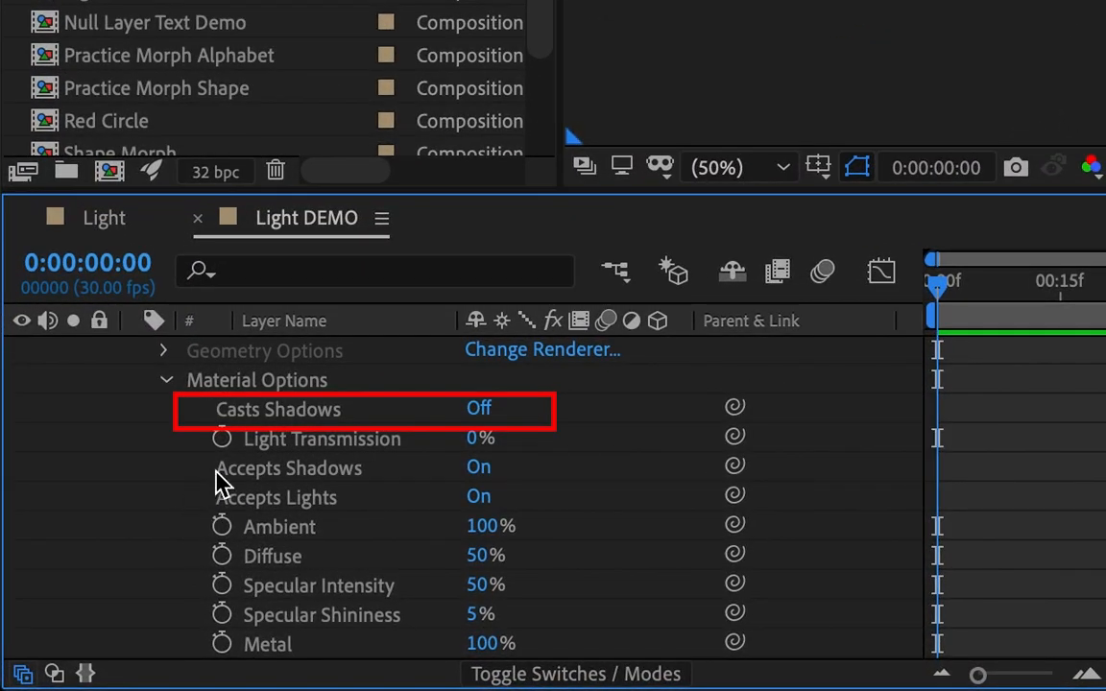
pyautogui.click(480, 410)
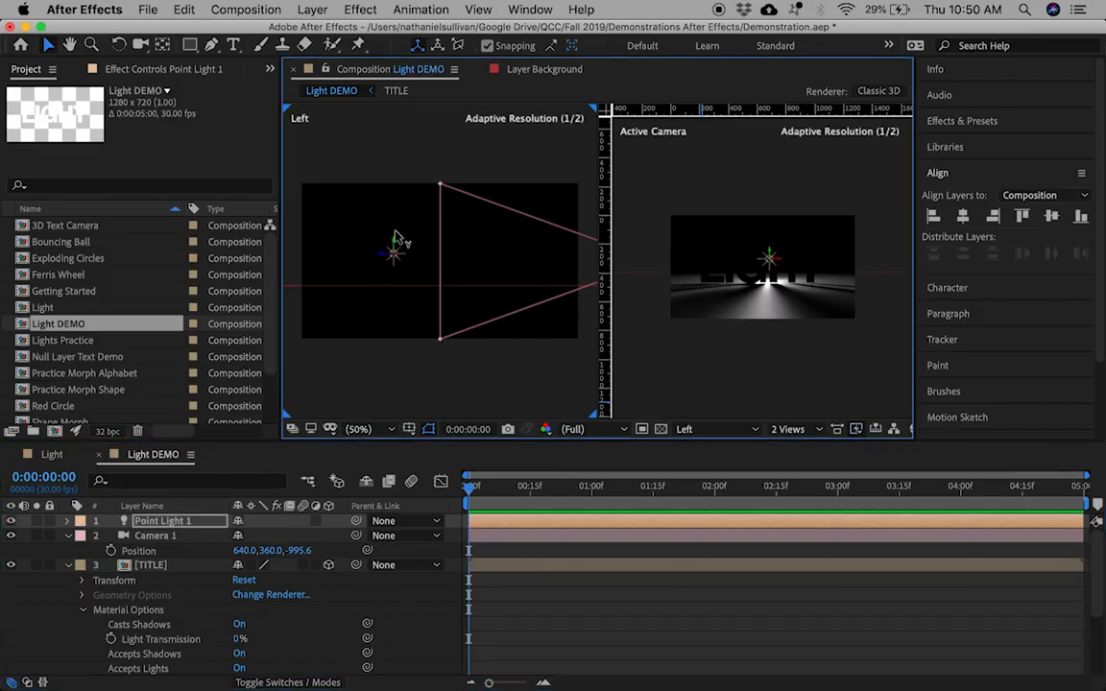
# Raise Point Light 1 slightly behind the title and adjust its light settings.
pyautogui.moveTo(395, 234)
pyautogui.mouseDown()
pyautogui.moveTo(396, 251)
pyautogui.moveTo(392, 241)
pyautogui.mouseUp()
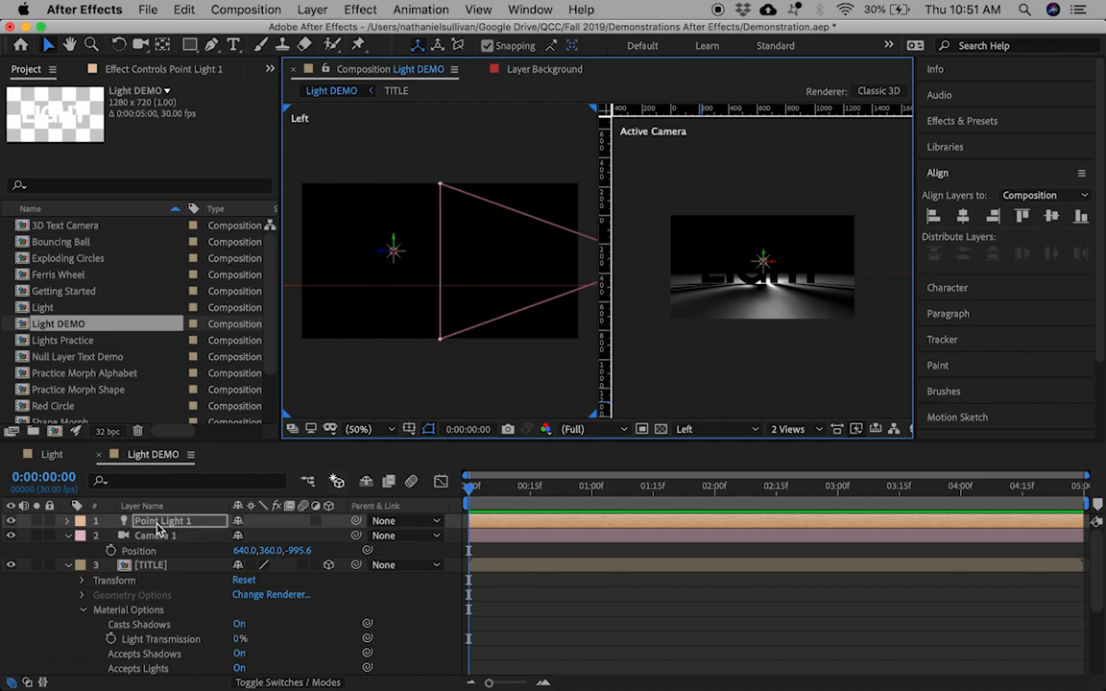
pyautogui.doubleClick(158, 528)
pyautogui.moveTo(127, 450)
pyautogui.mouseDown()
pyautogui.moveTo(91, 447)
pyautogui.moveTo(144, 442)
pyautogui.mouseUp()
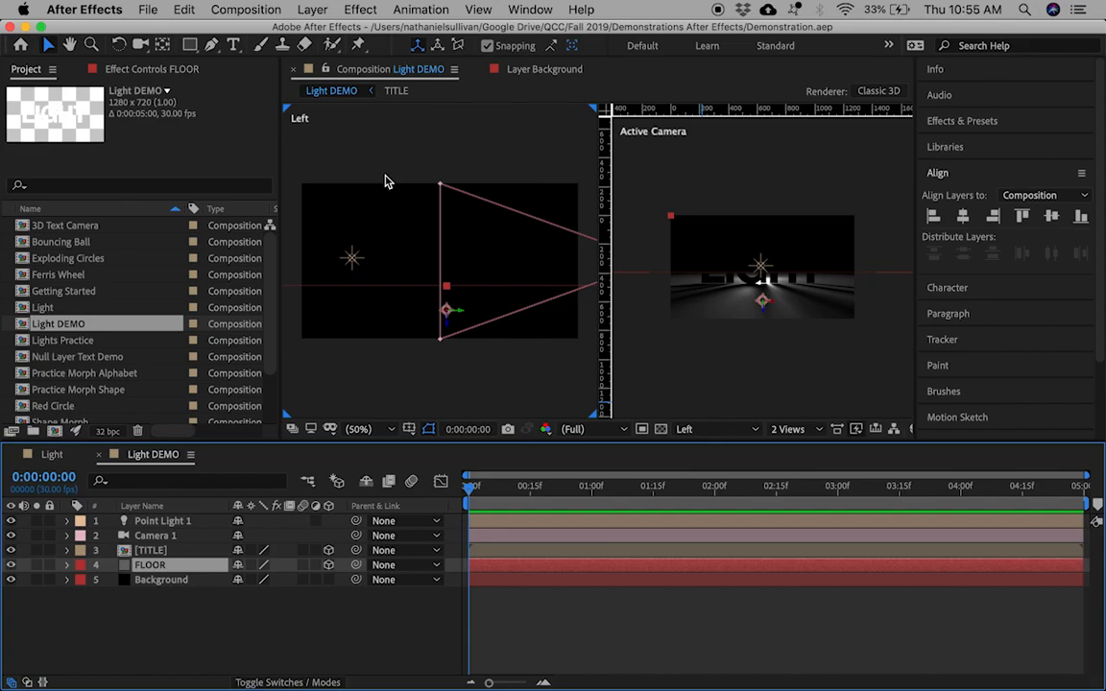
# Create a solid layer named Volumetric Light with its color set to white, FFFFFF.
pyautogui.click(312, 10)
pyautogui.moveTo(298, 31)
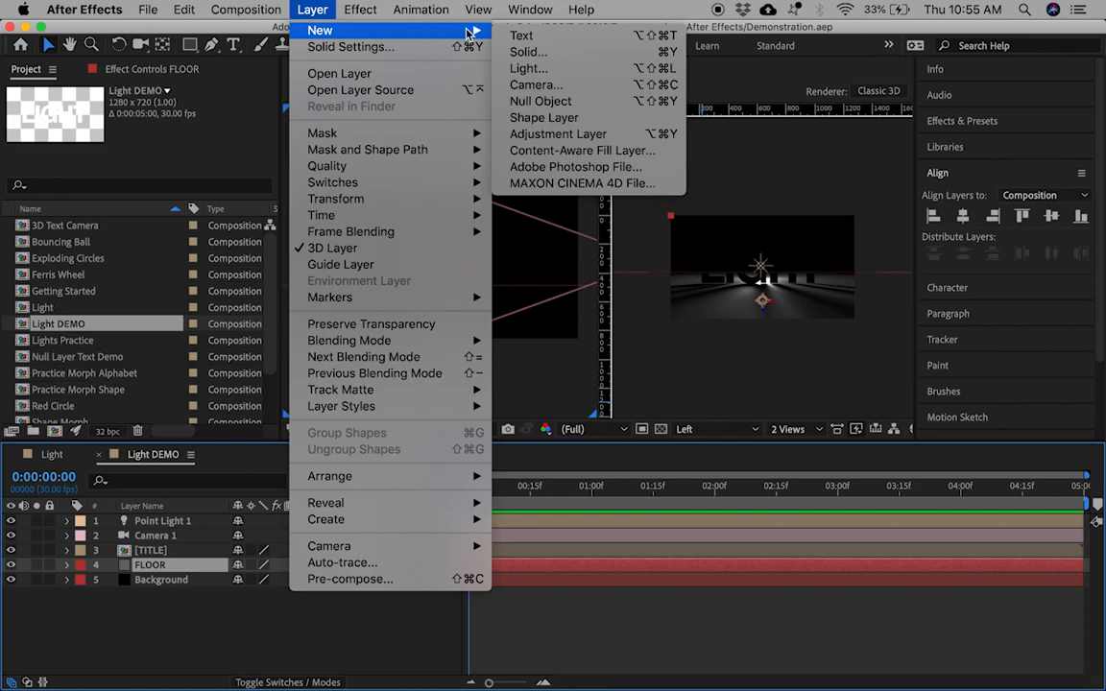
pyautogui.click(529, 51)
pyautogui.click(181, 389)
pyautogui.write('ffffff')
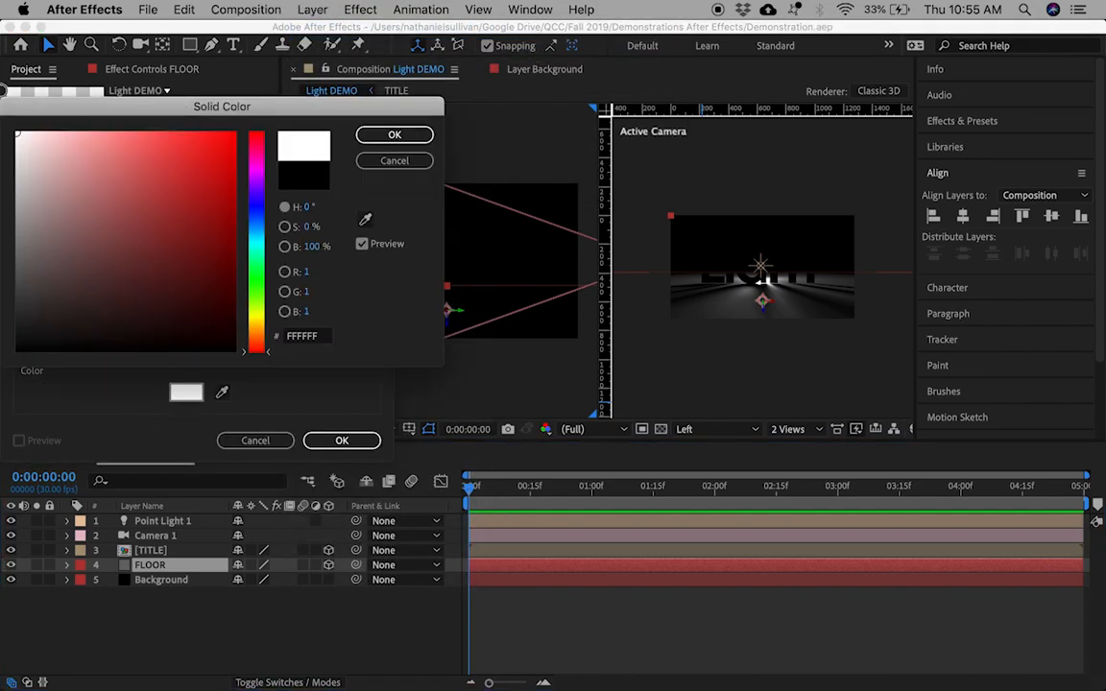
pyautogui.click(395, 136)
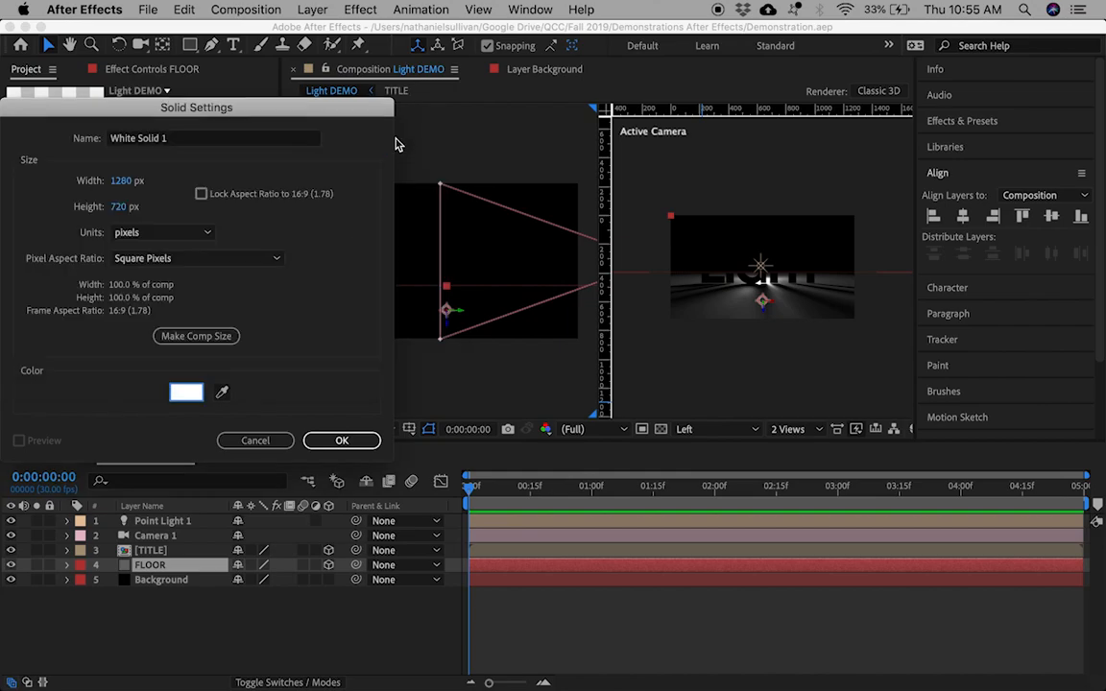
pyautogui.click(199, 141)
pyautogui.write('Volumetric Light')
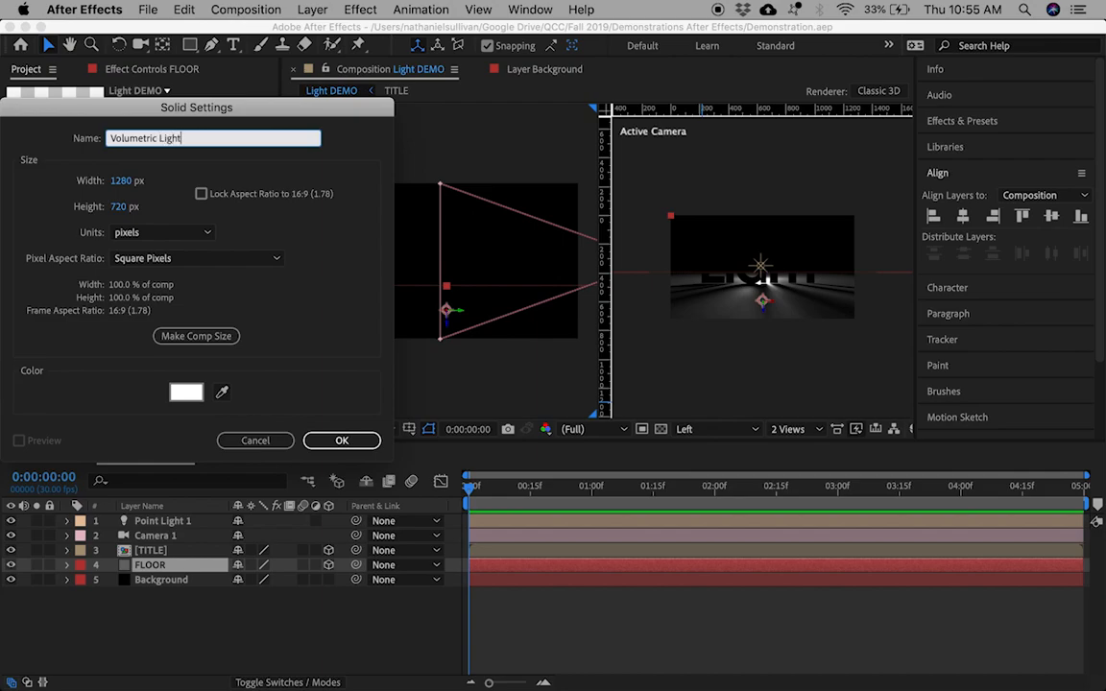
pyautogui.press('Return')
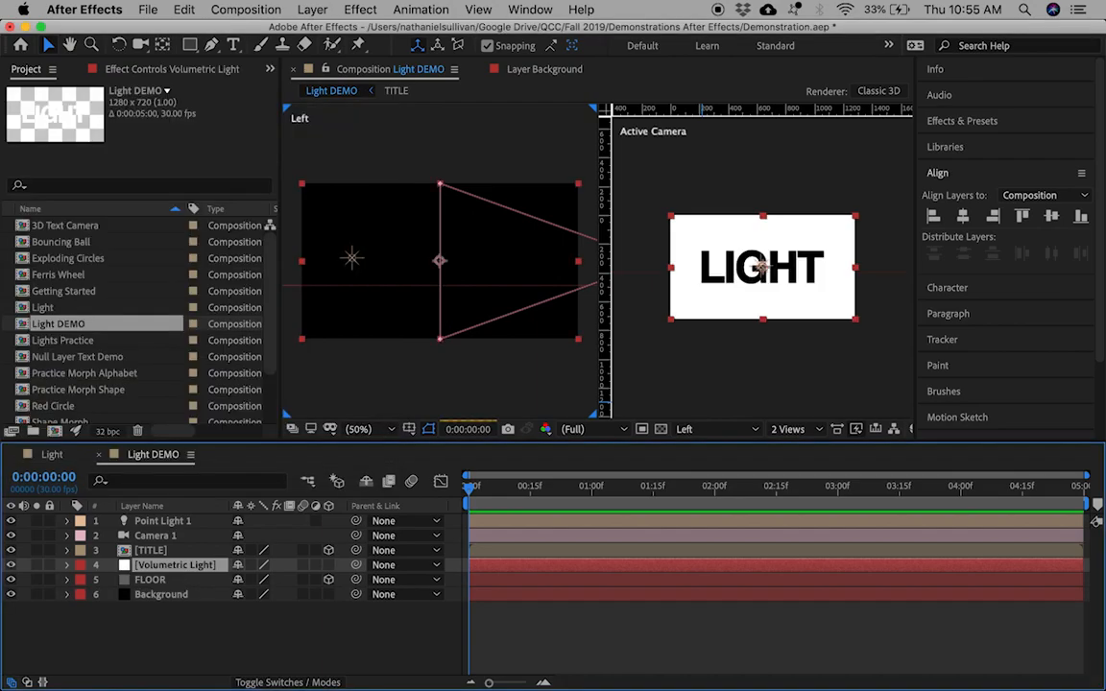
# Move the Volumetric Light layer above TITLE and draw a circular mask around its center with the Ellipse tool.
pyautogui.press('super+bracketright')
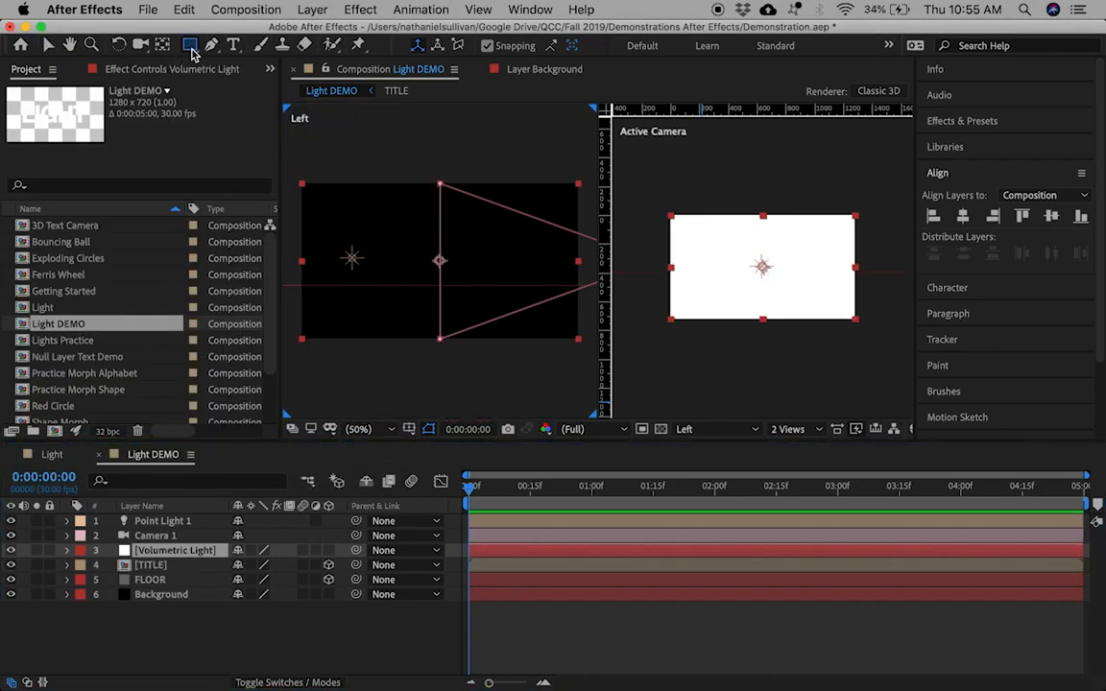
pyautogui.click(189, 44)
pyautogui.click(231, 82)
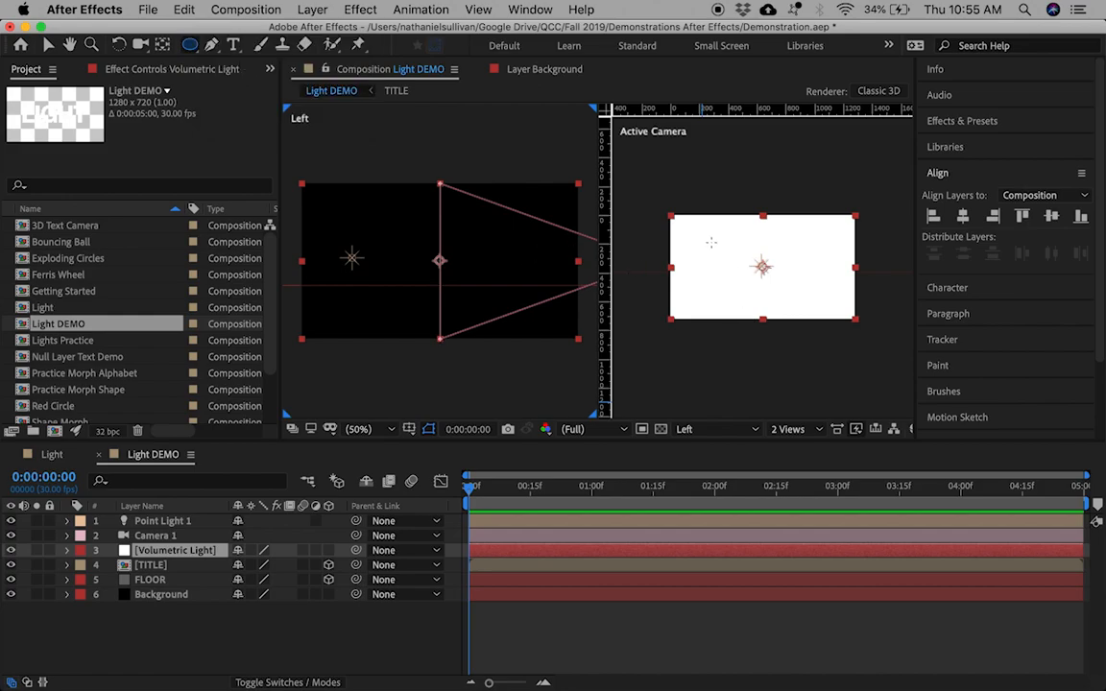
pyautogui.moveTo(717, 242); pyautogui.dragTo(792, 286)
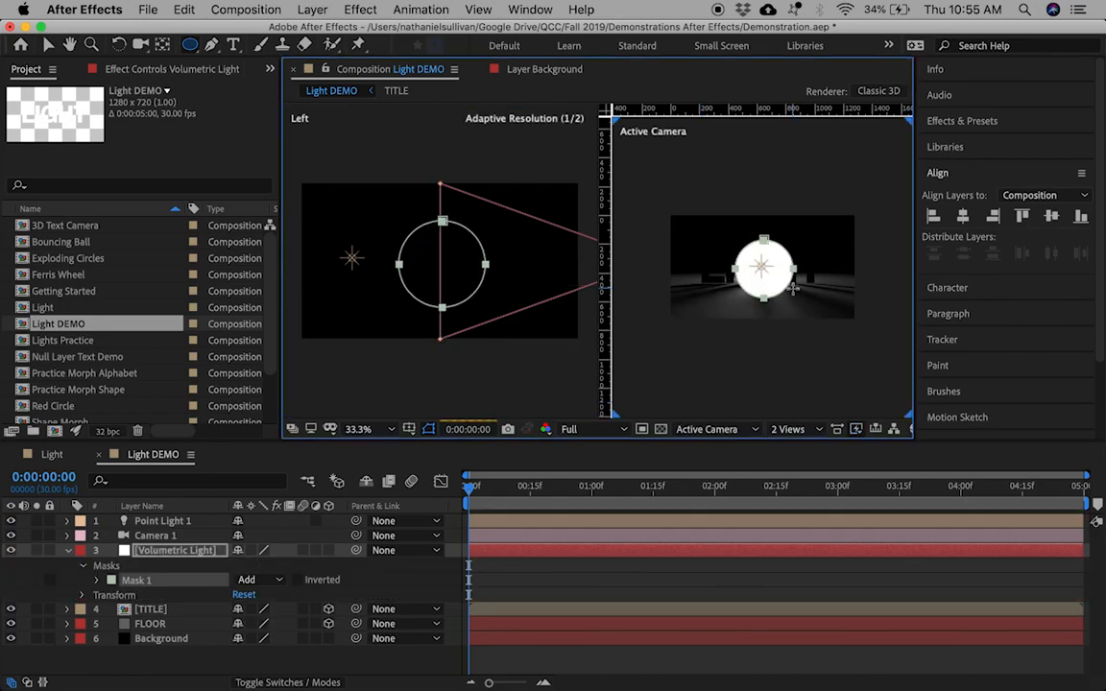
# Make the Volumetric Light layer 3D with Accepts Lights off, and move it behind the title and slightly upward.
pyautogui.click(328, 550)
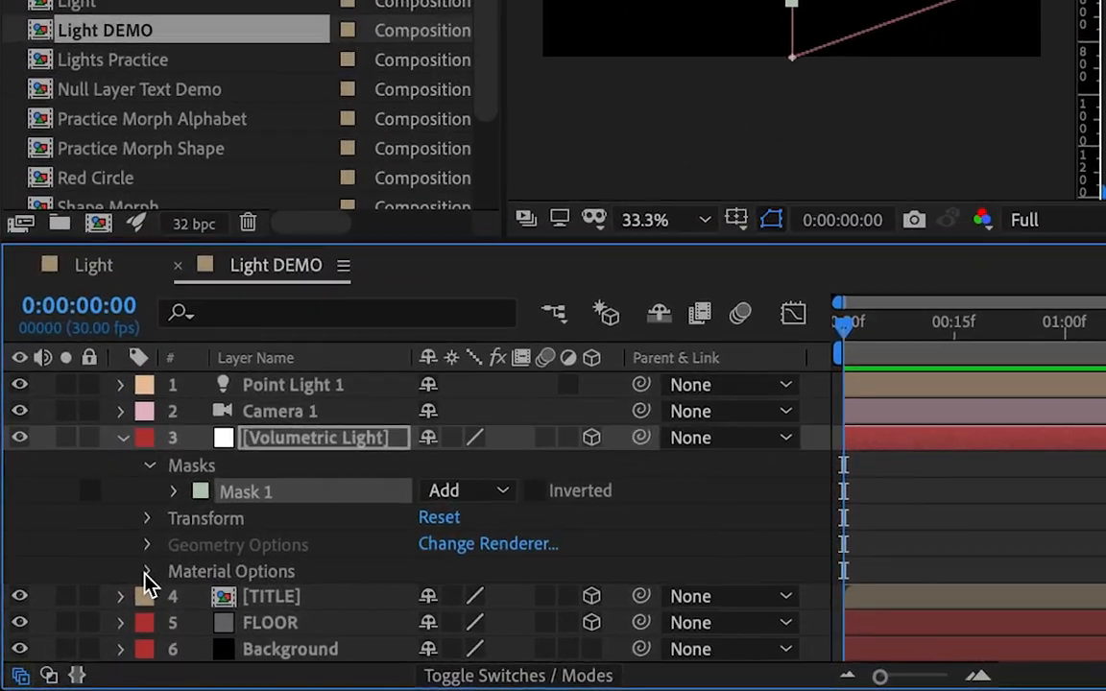
pyautogui.click(106, 605)
pyautogui.scroll(-3, 105, 610)
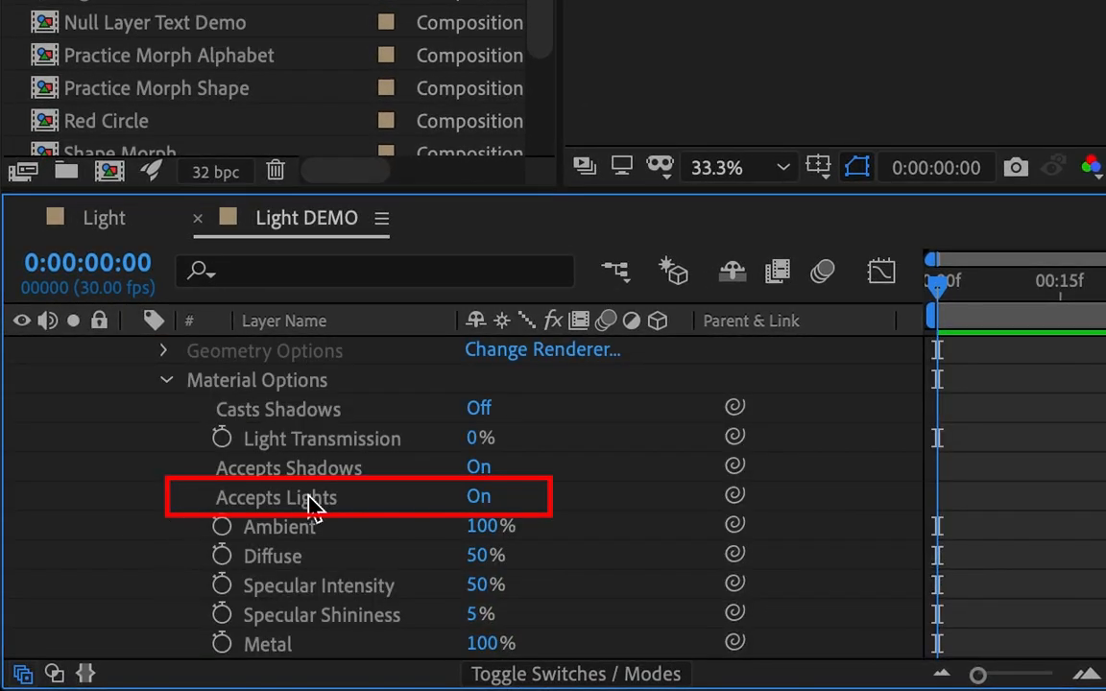
pyautogui.click(478, 497)
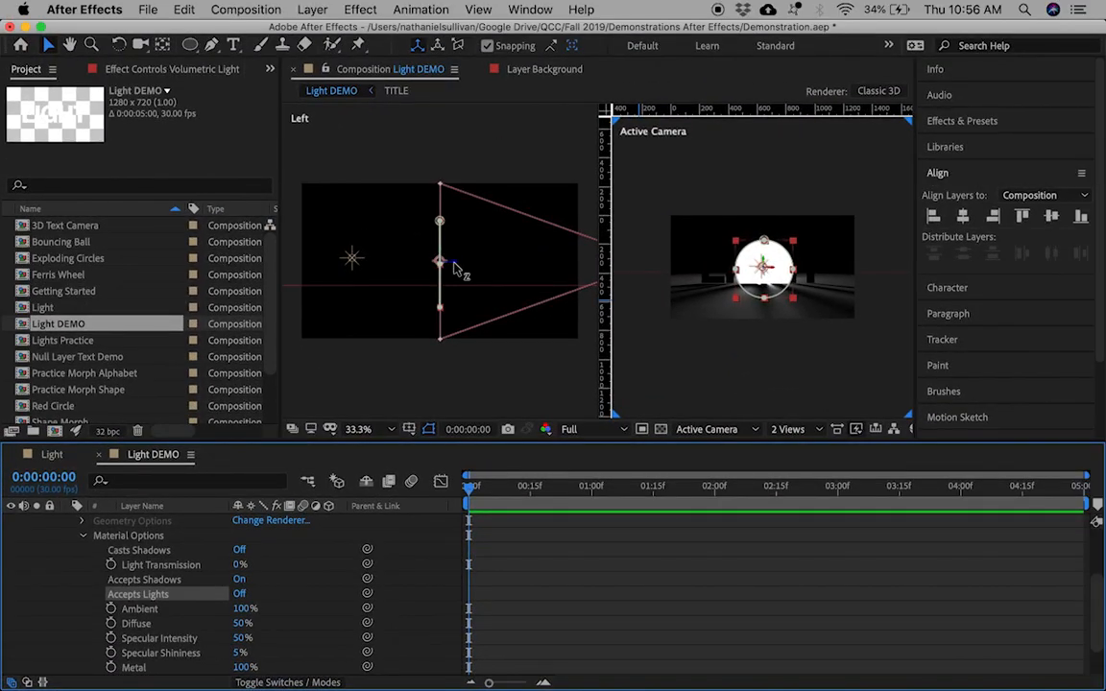
pyautogui.moveTo(458, 271); pyautogui.dragTo(383, 239)
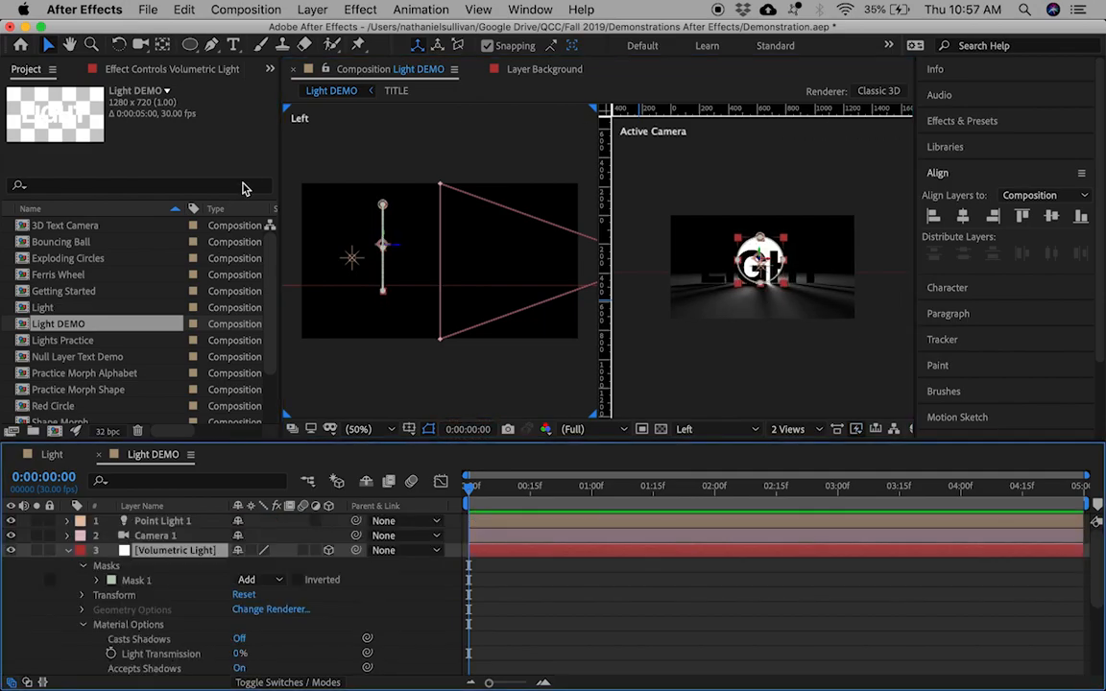
# Create an adjustment layer directly above the Volumetric Light layer.
pyautogui.click(309, 10)
pyautogui.moveTo(317, 31)
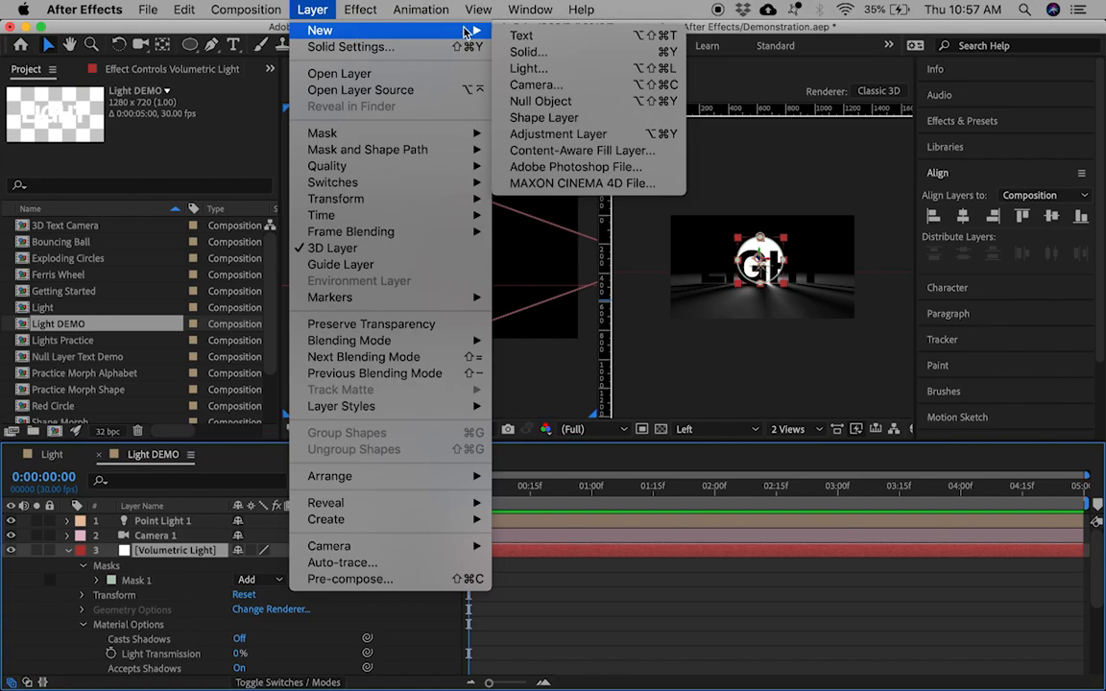
pyautogui.click(626, 139)
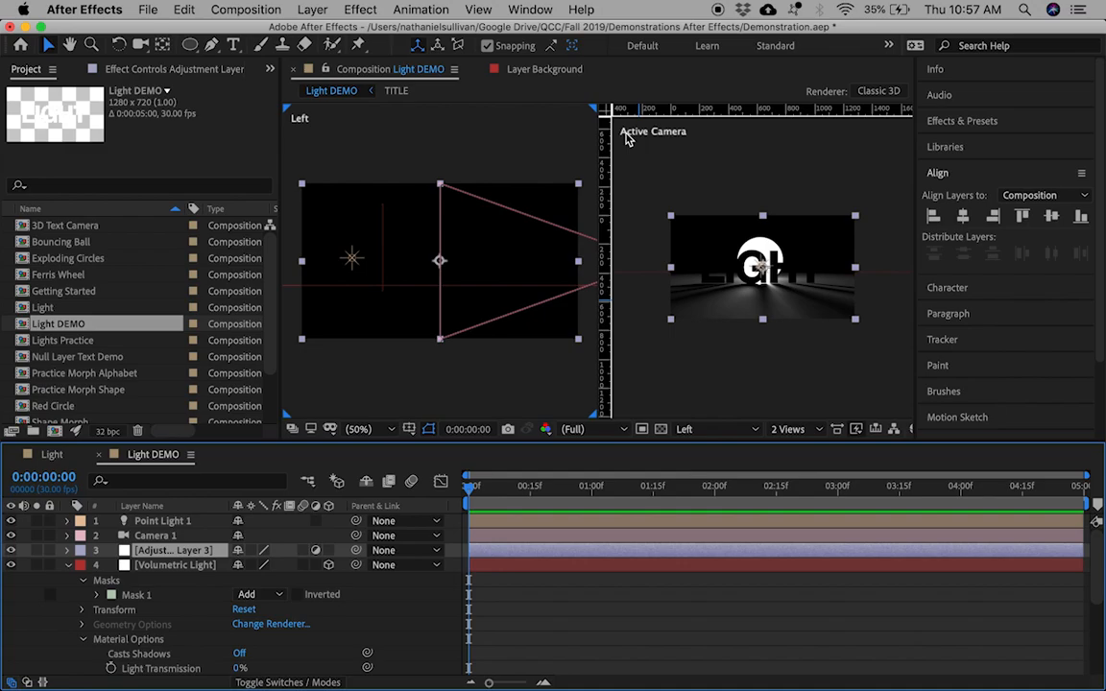
# Find the CC Radial Fast Blur effect by searching for radial fast and apply it to the adjustment layer.
pyautogui.click(947, 125)
pyautogui.click(968, 144)
pyautogui.write('ra')
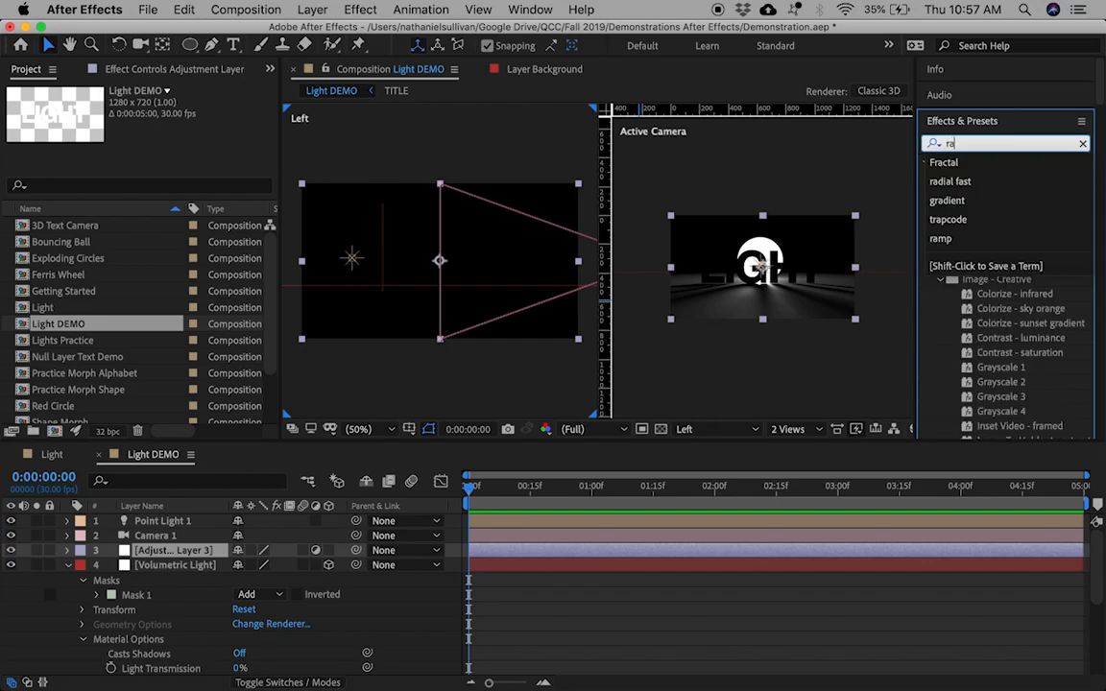
pyautogui.write('dial')
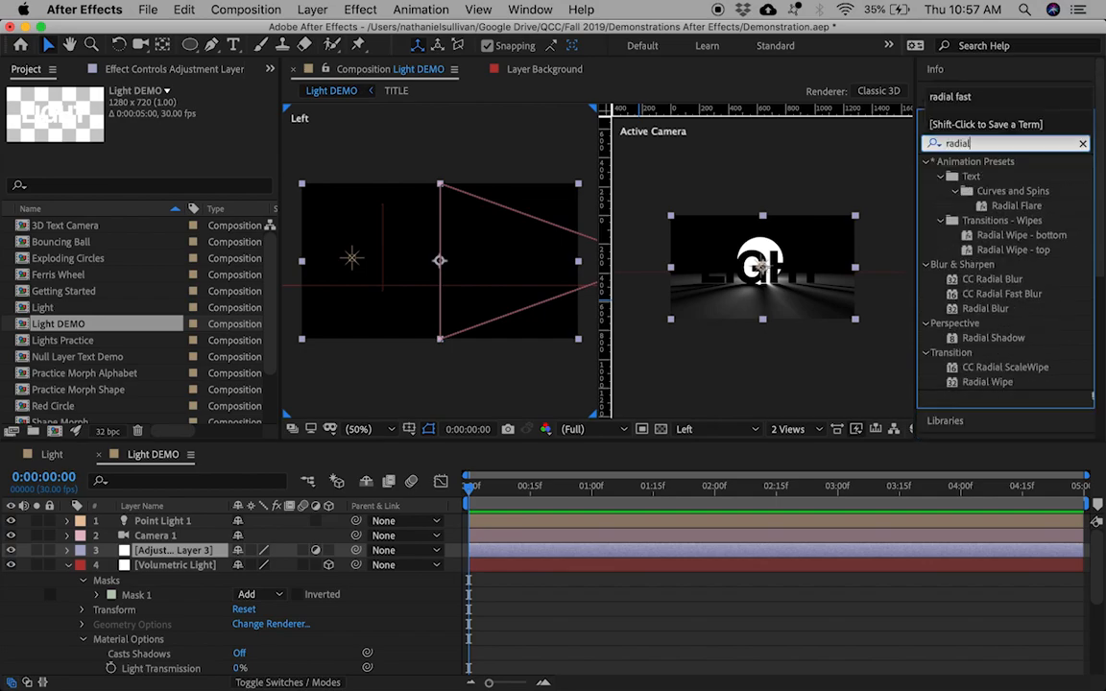
pyautogui.write(' fast')
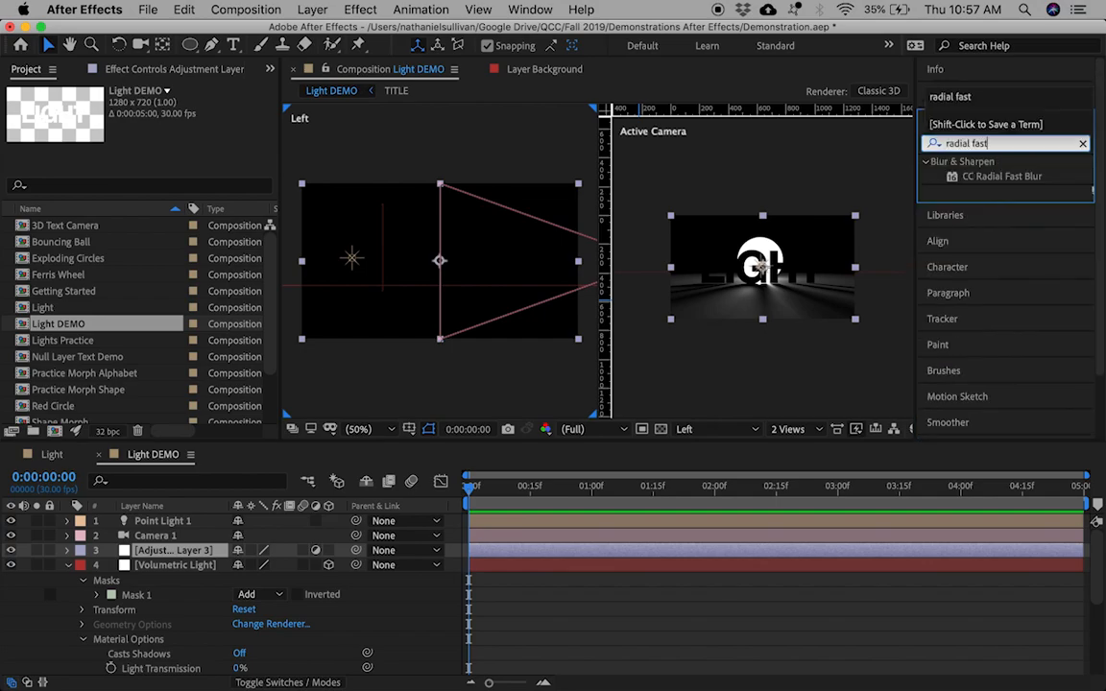
pyautogui.click(973, 180)
pyautogui.moveTo(972, 181); pyautogui.dragTo(183, 555)
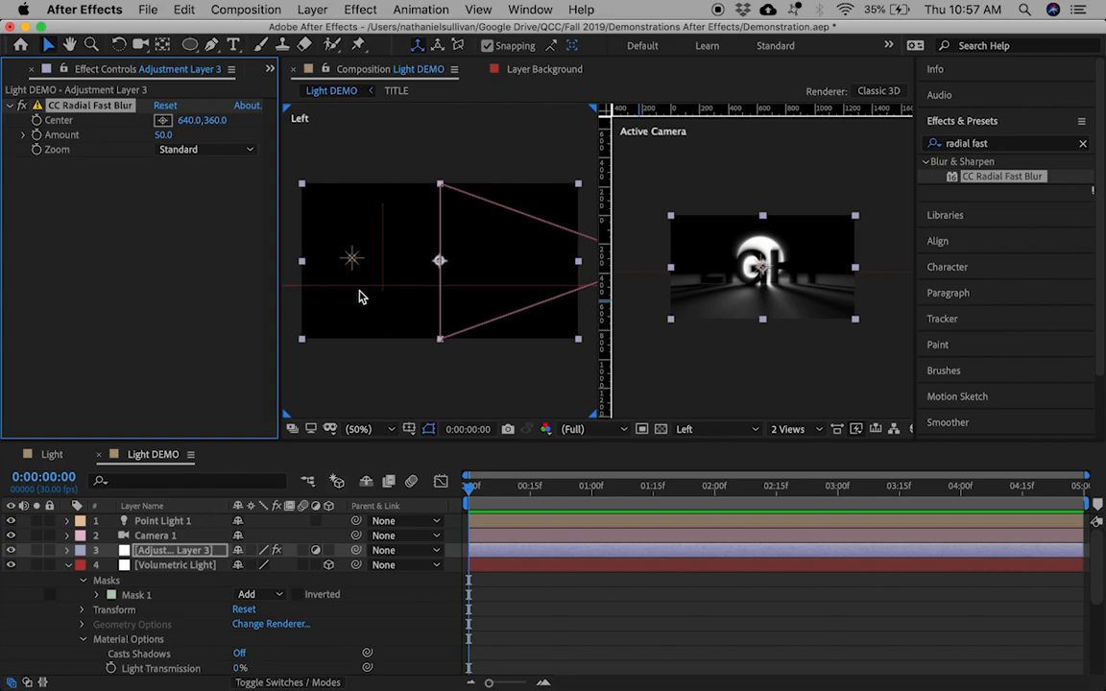
# Set the CC Radial Fast Blur's Zoom to Brightest and its Amount to 88.
pyautogui.click(200, 149)
pyautogui.click(213, 184)
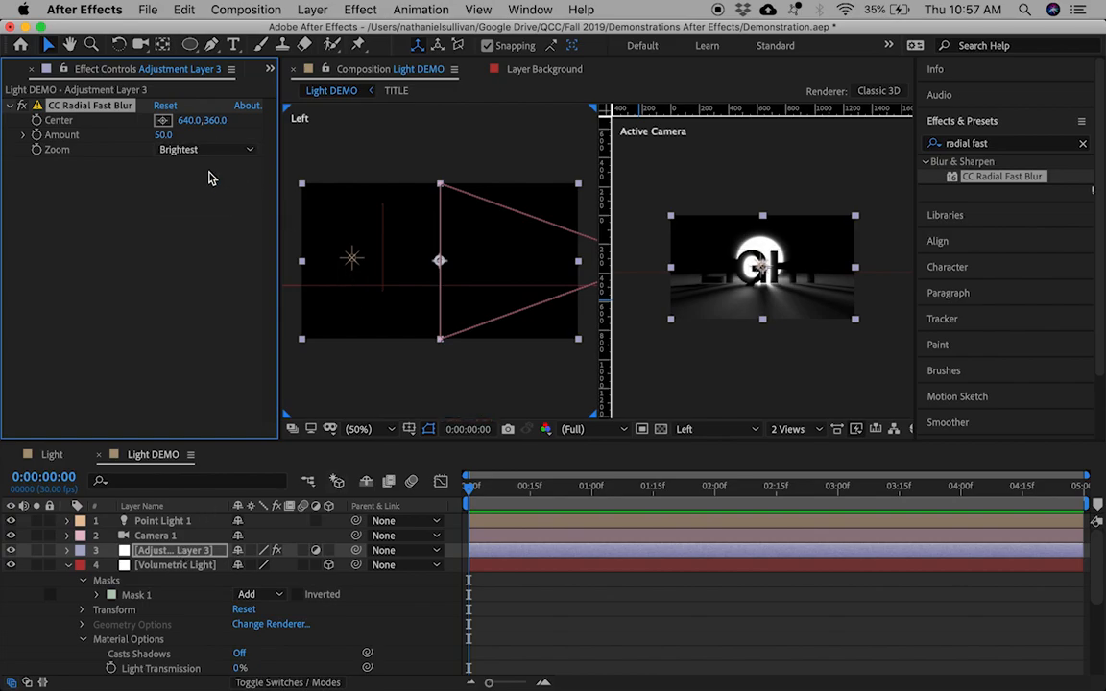
pyautogui.moveTo(164, 135); pyautogui.dragTo(192, 140)
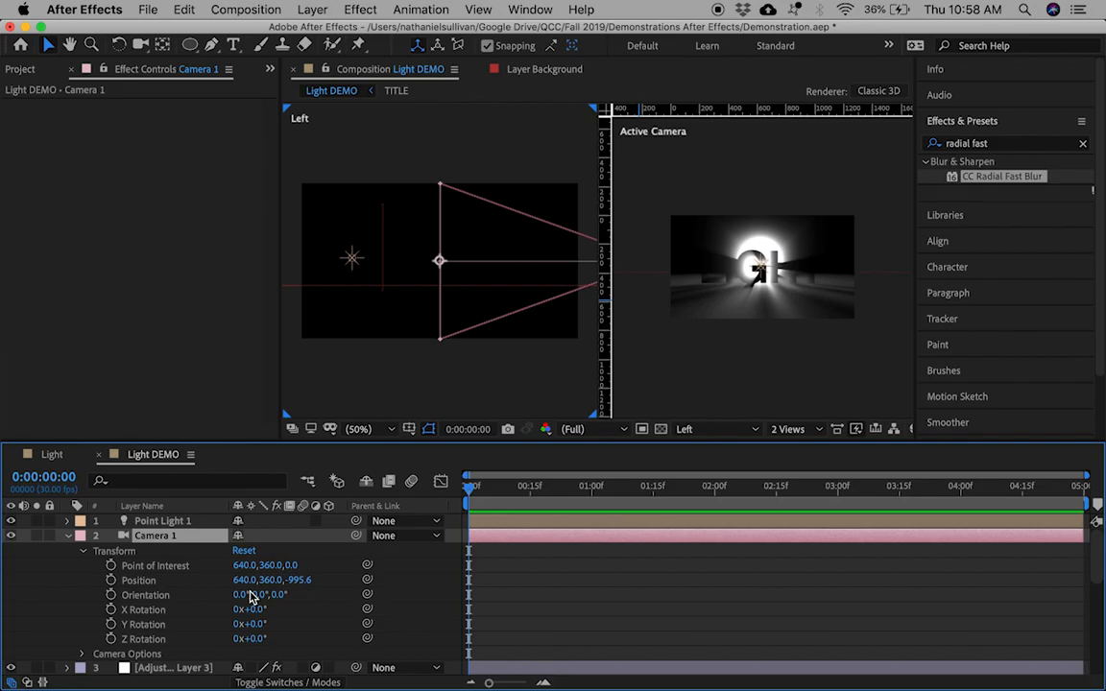
# Create a null object, make it a 3D layer, and move it back behind the point light in the Left view.
pyautogui.click(313, 11)
pyautogui.moveTo(341, 29)
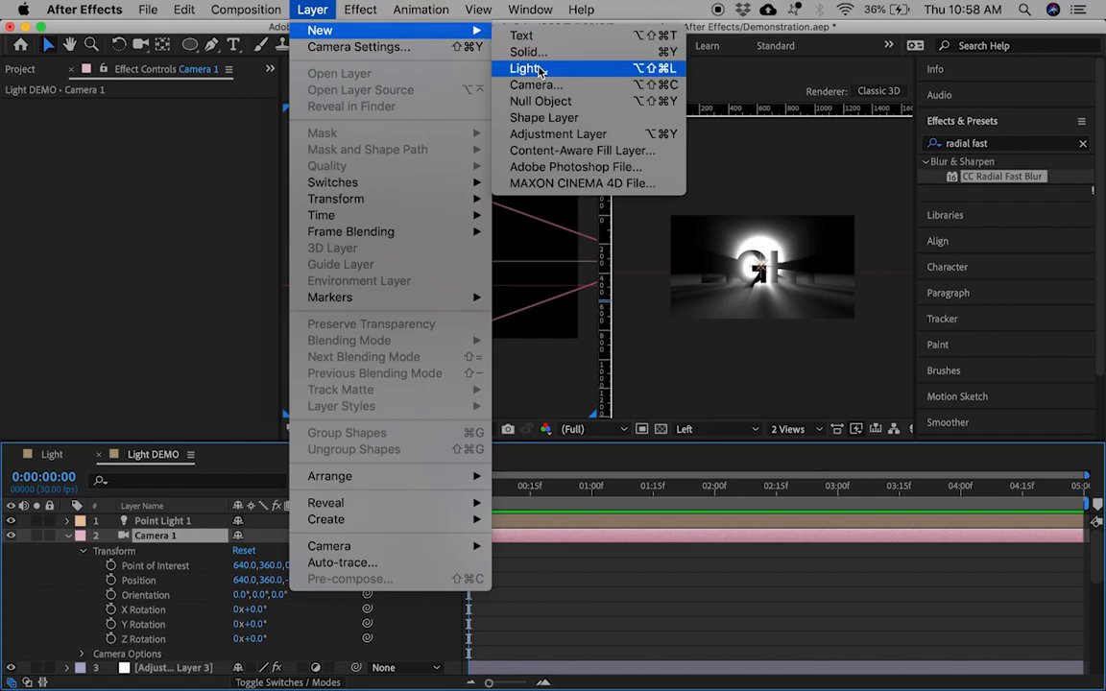
pyautogui.click(540, 101)
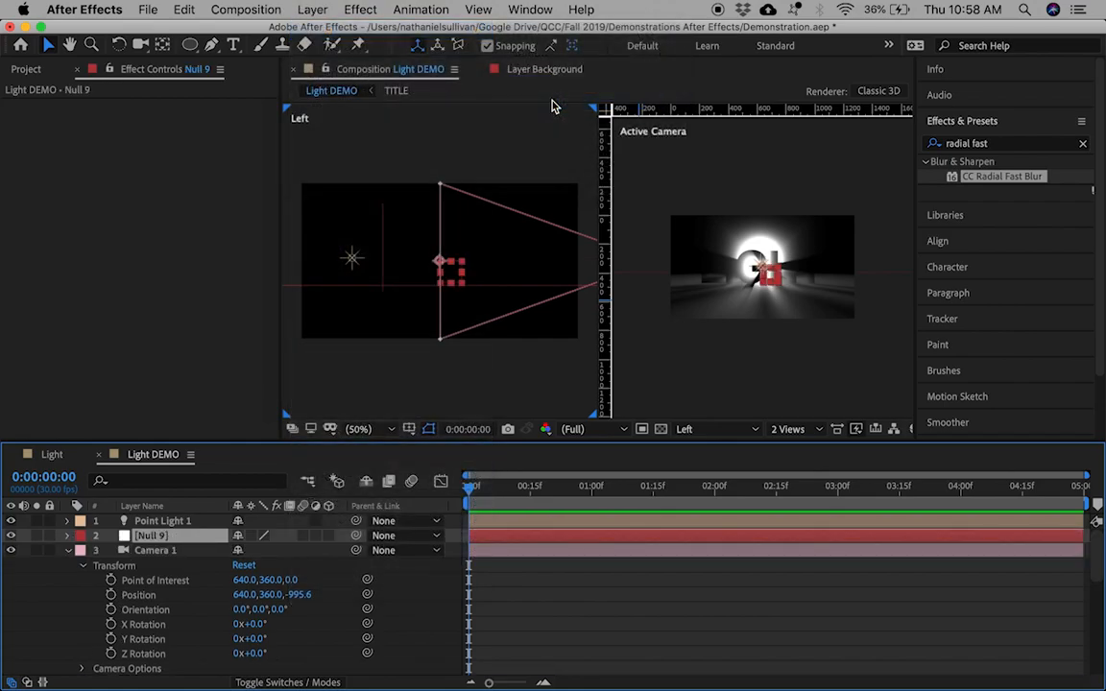
pyautogui.click(328, 535)
pyautogui.moveTo(458, 272); pyautogui.dragTo(334, 272)
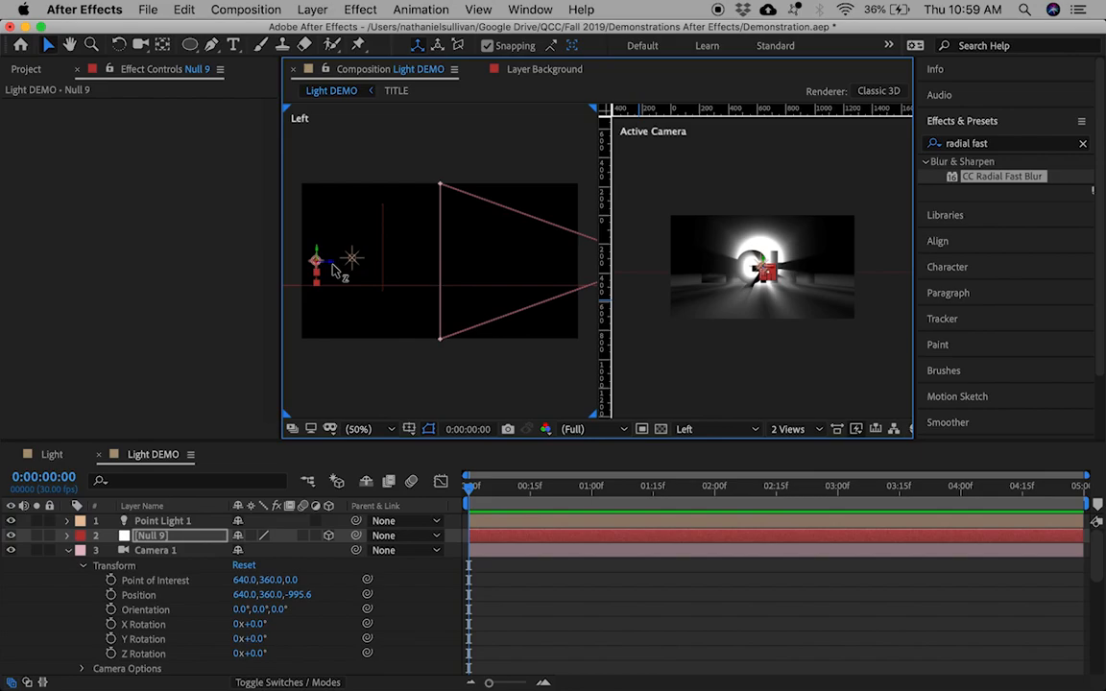
# Rename the null layer as Point.
pyautogui.rightClick(166, 541)
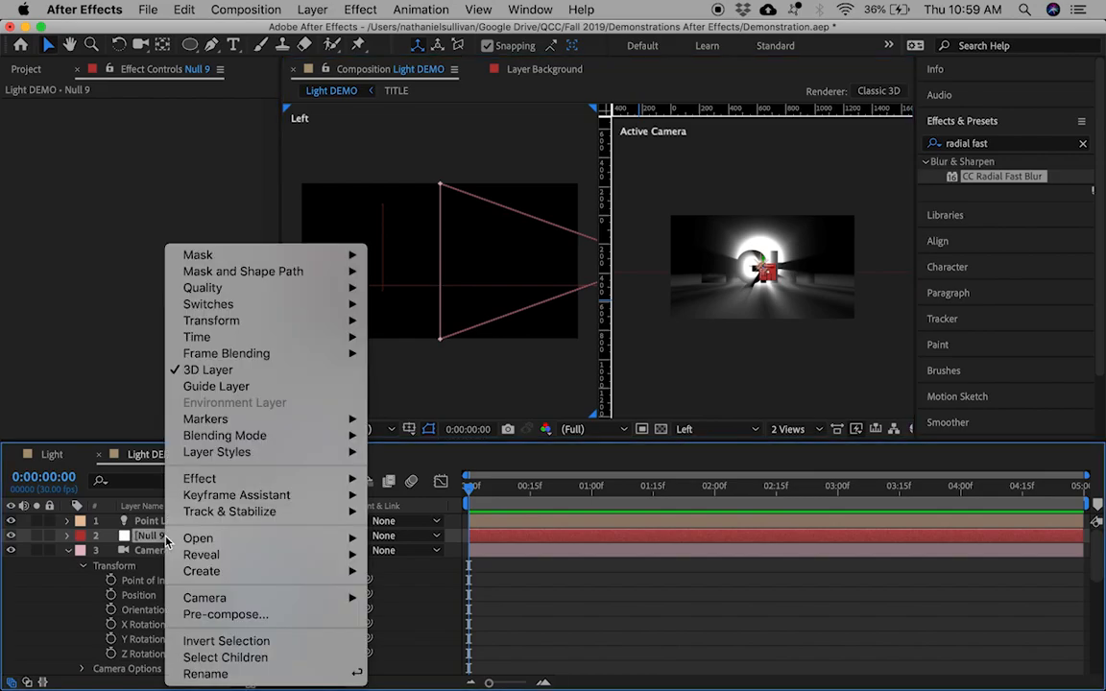
pyautogui.click(346, 673)
pyautogui.write('Point')
pyautogui.press('Return')
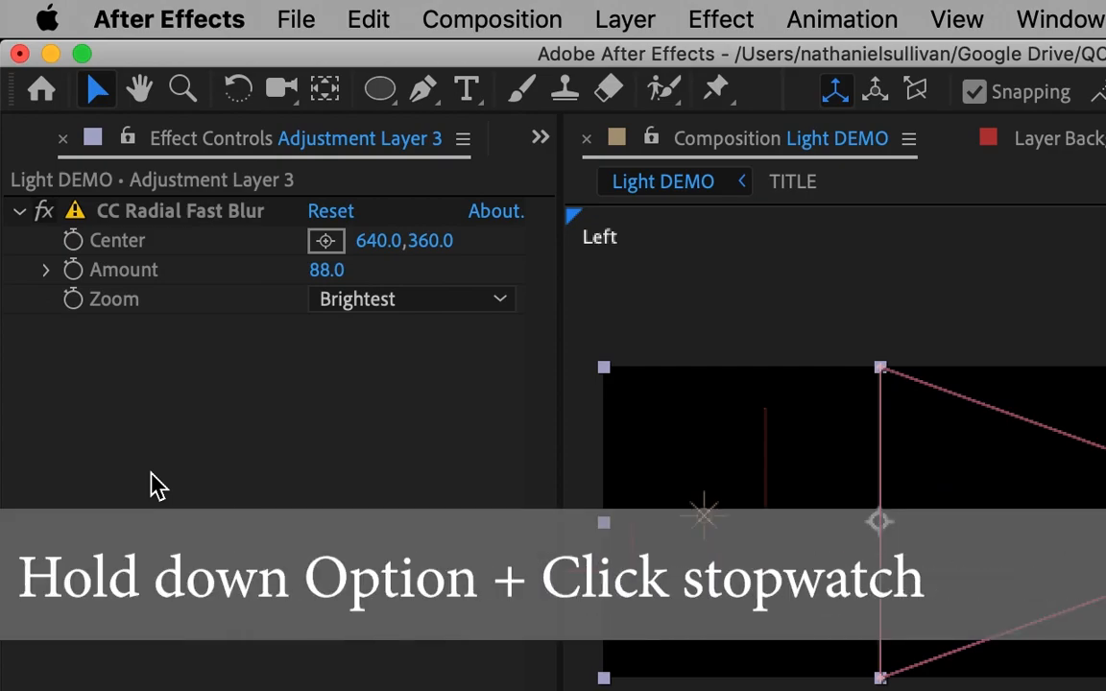
# Add the expression thisComp.layer("Point").toComp([0,0,0,]) to the CC Radial Fast Blur's Center, linking it to the Point null.
pyautogui.keyDown('alt'); pyautogui.click(74, 243); pyautogui.keyUp('alt')
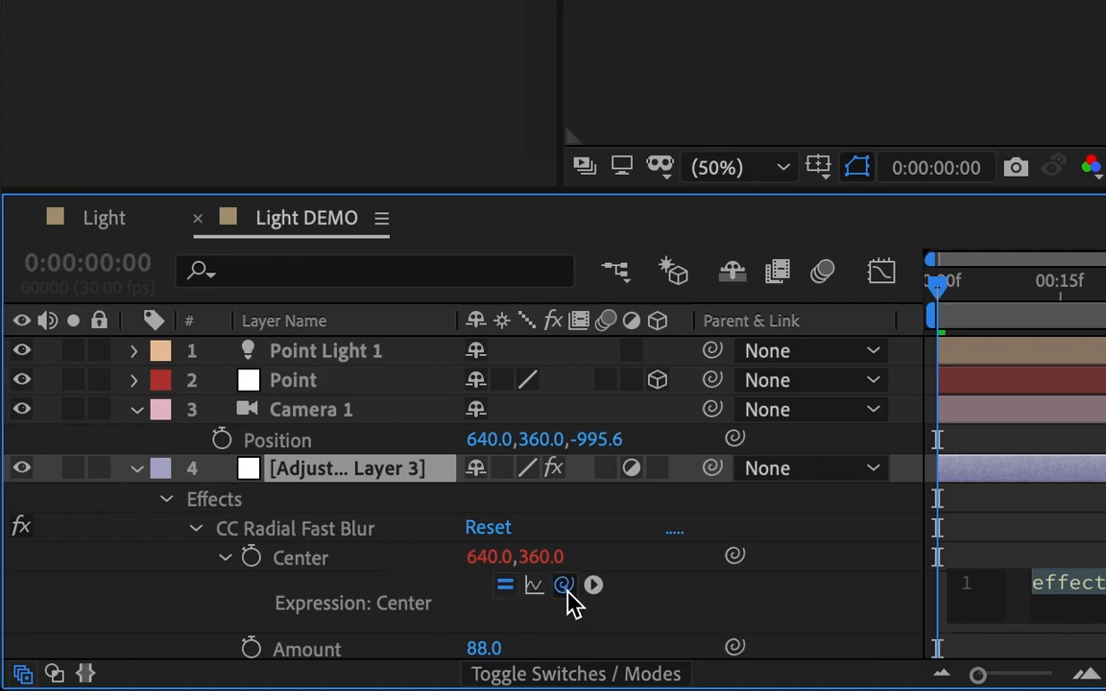
pyautogui.moveTo(564, 585); pyautogui.dragTo(363, 399)
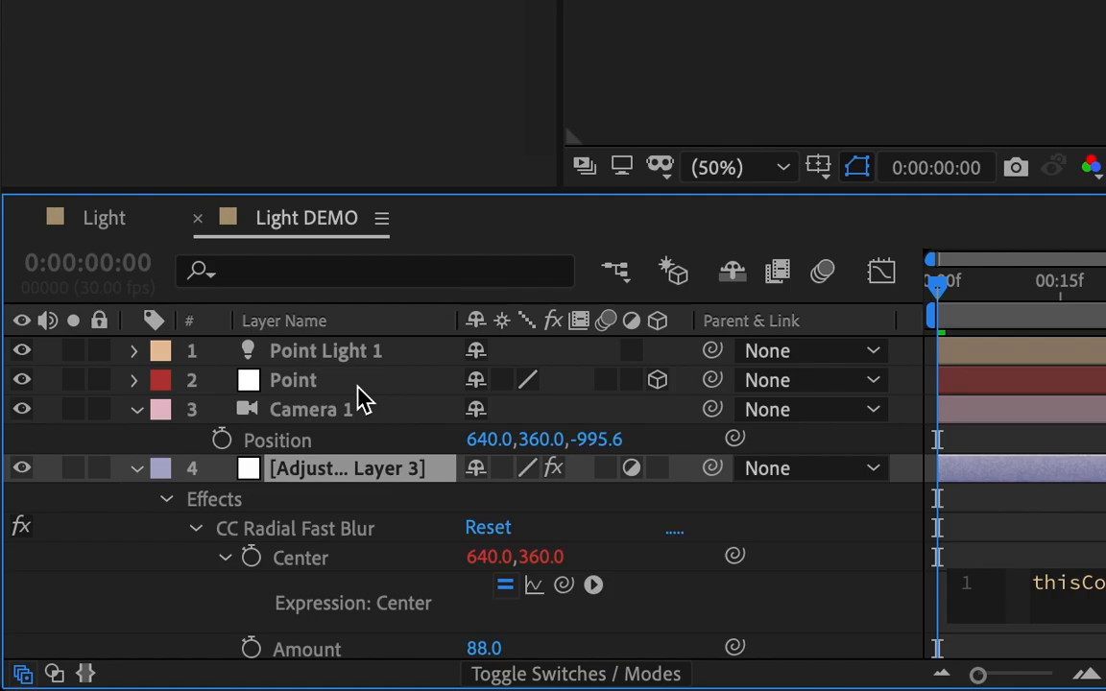
pyautogui.write('.toComp')
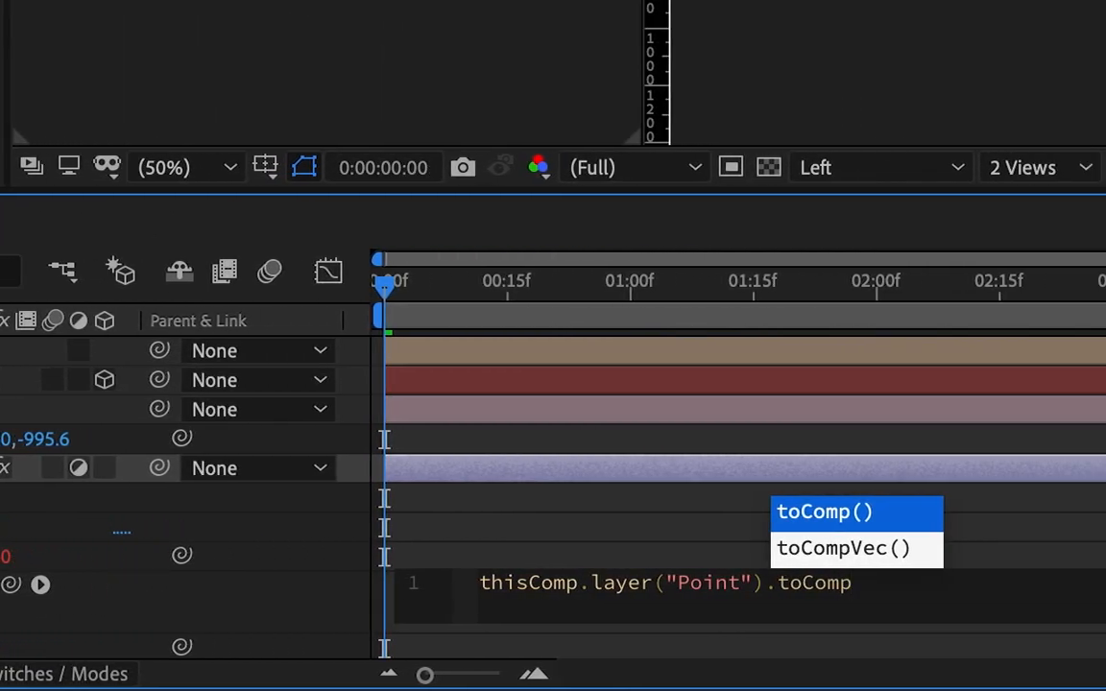
pyautogui.press('Return')
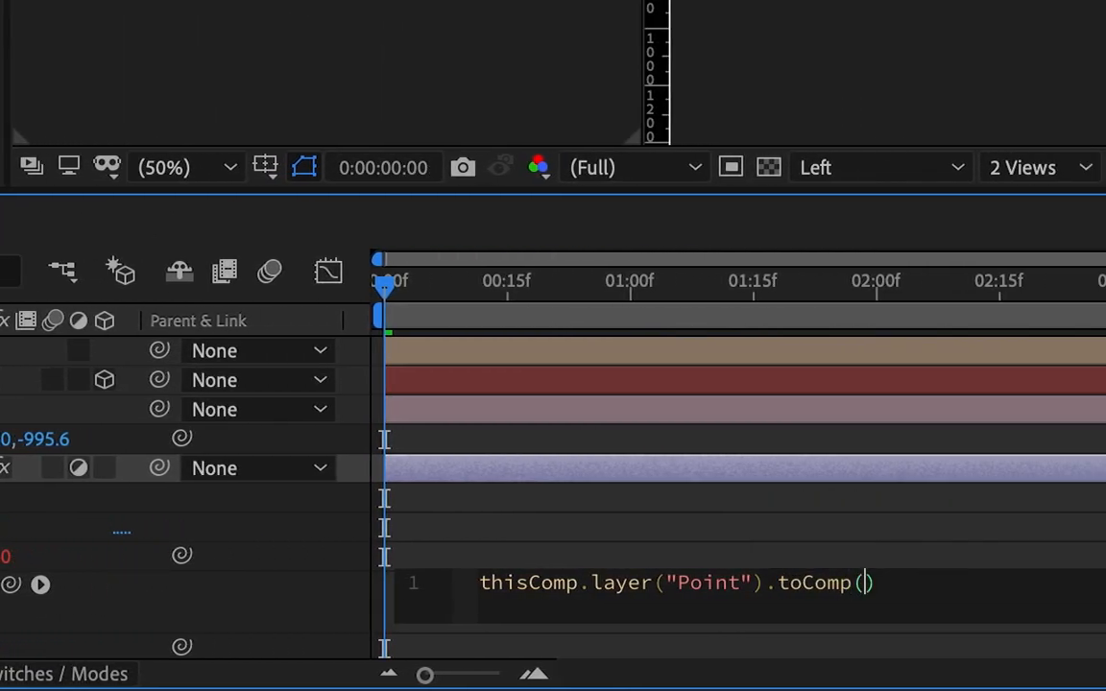
pyautogui.write('[0,0,0,')
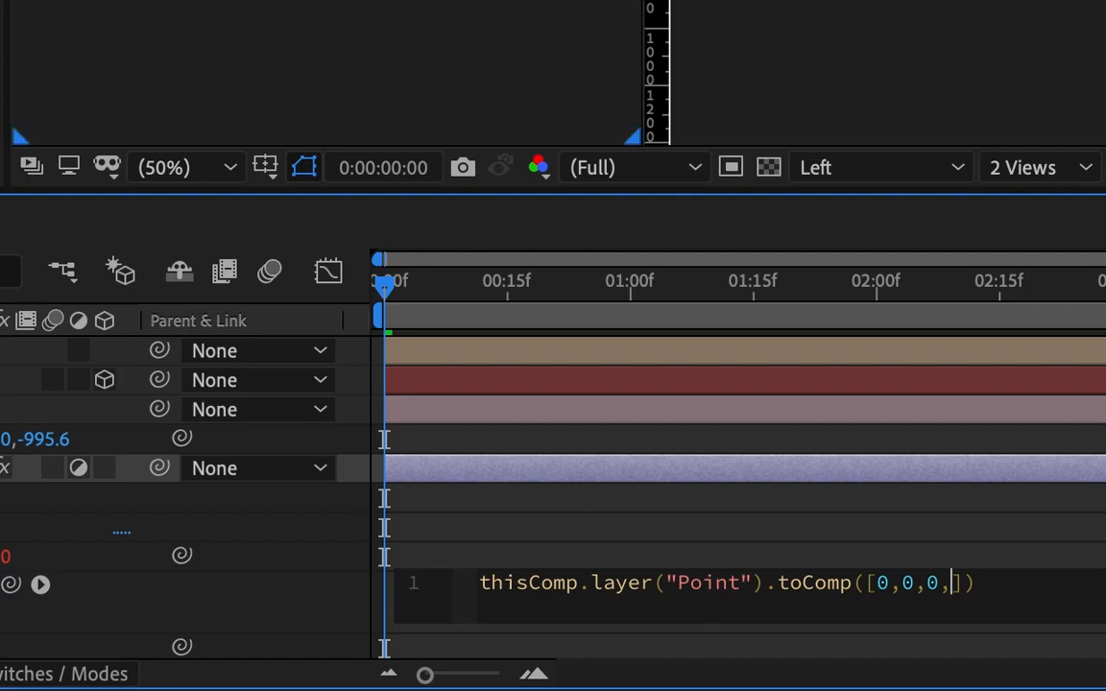
# Shift Camera 1 along its X position to test the light rays, and return X to 640.
pyautogui.click(19, 380)
pyautogui.click(19, 410)
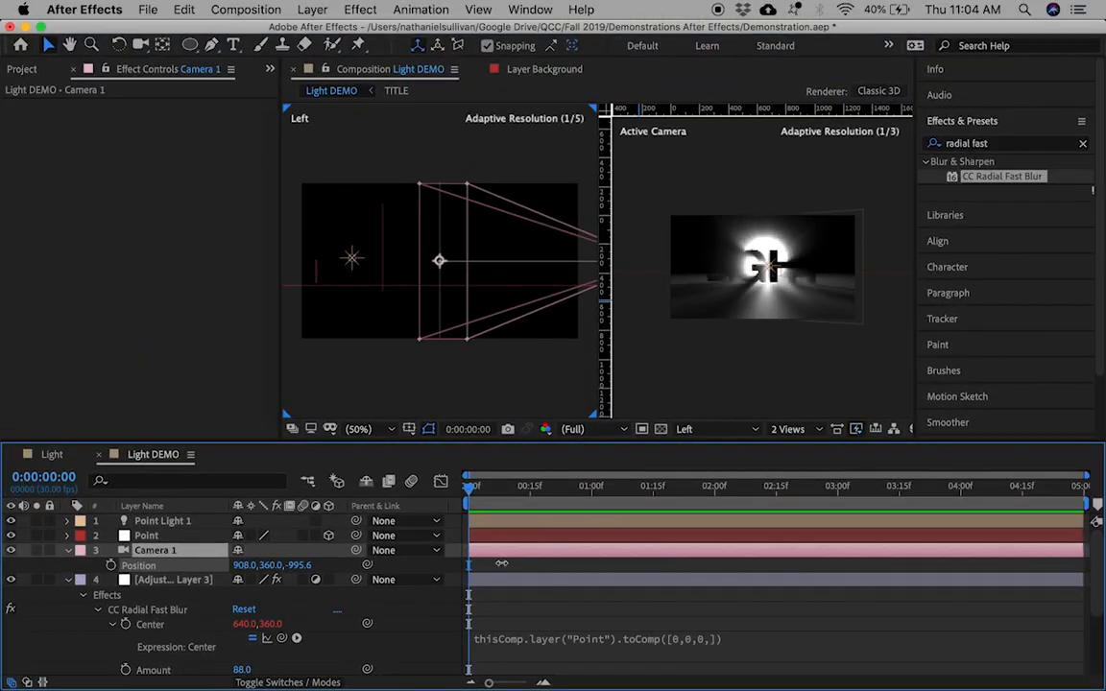
pyautogui.moveTo(502, 564); pyautogui.dragTo(153, 525)
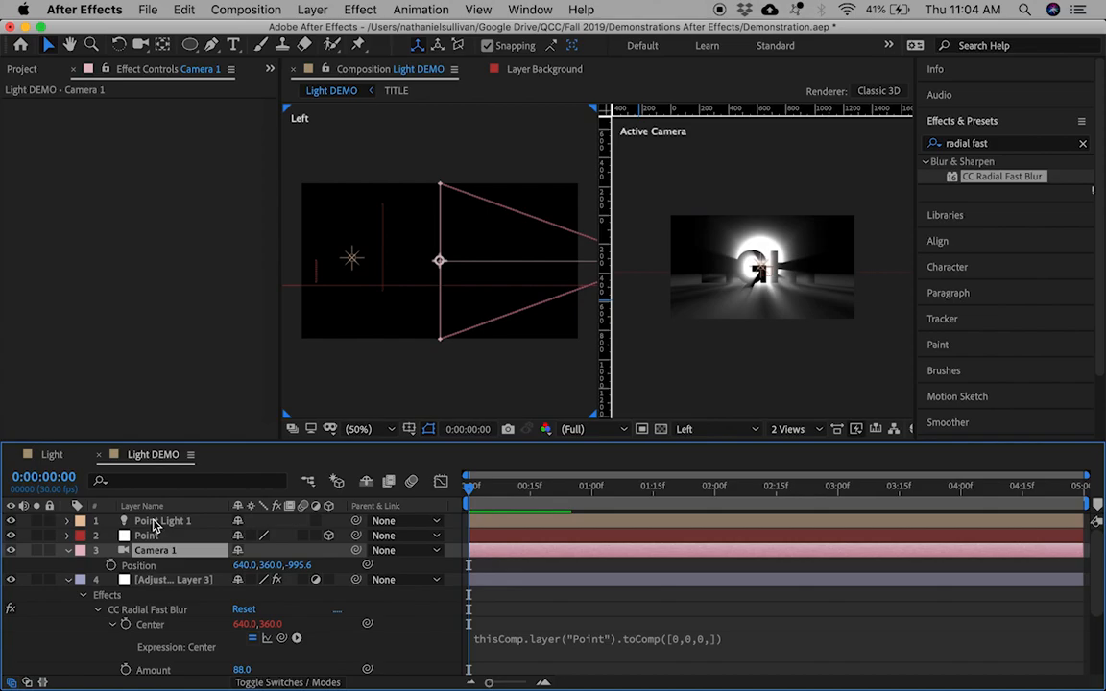
# Find the Curves color correction effect by searching for Curves and apply it to Adjustment Layer 3.
pyautogui.click(159, 583)
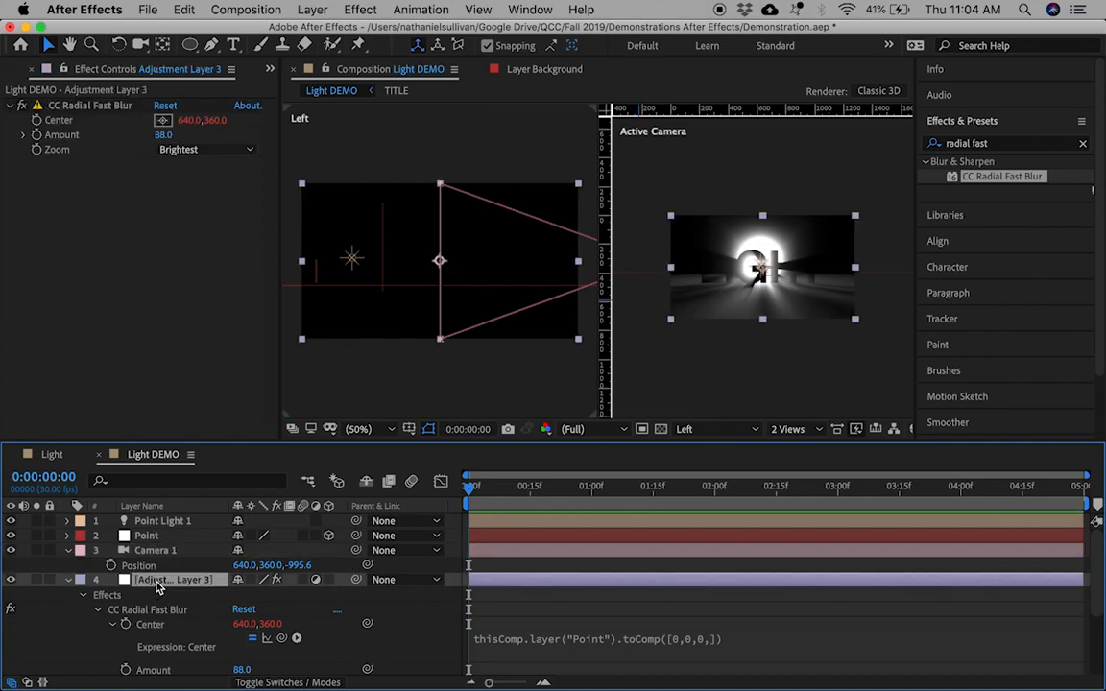
pyautogui.click(1003, 144)
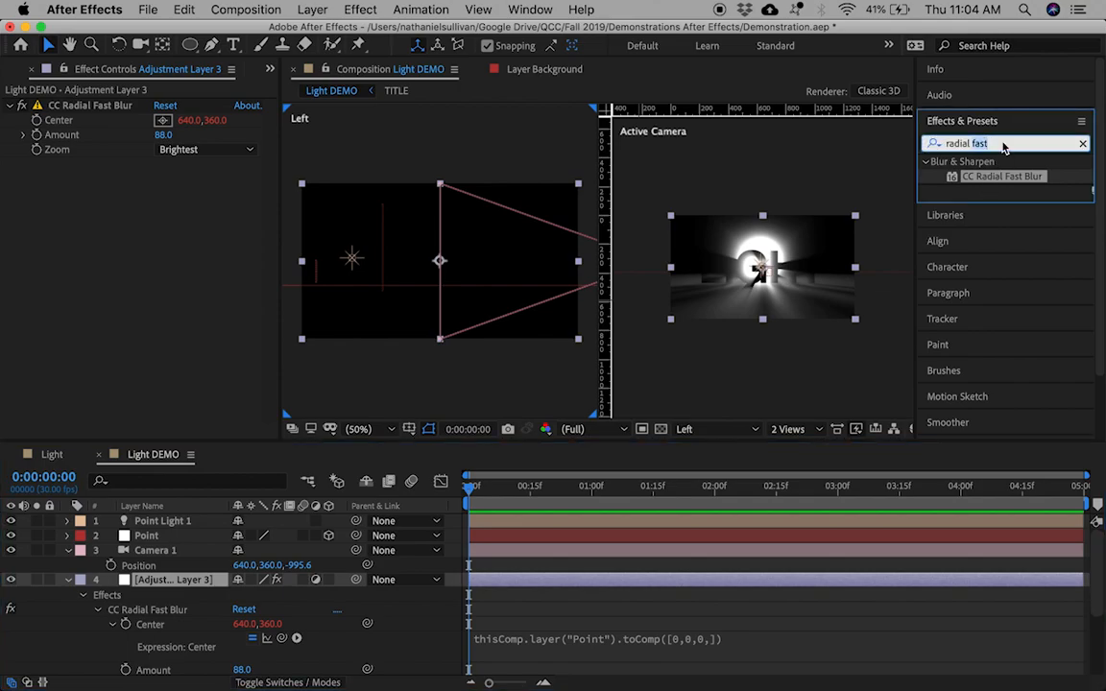
pyautogui.write('Curves')
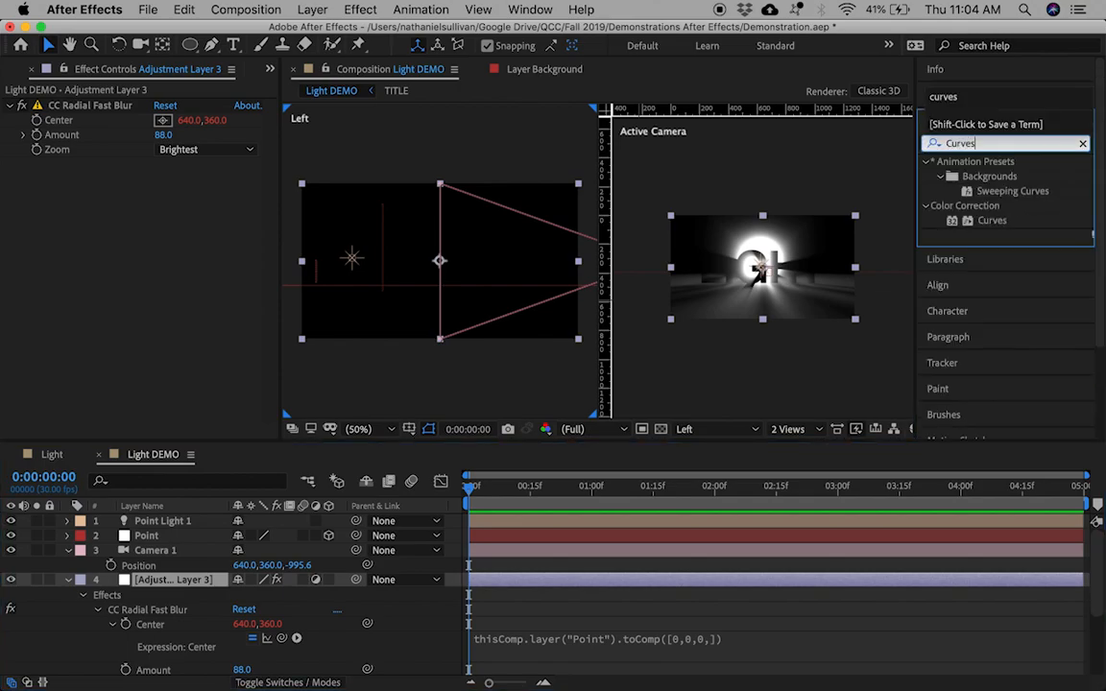
pyautogui.click(999, 222)
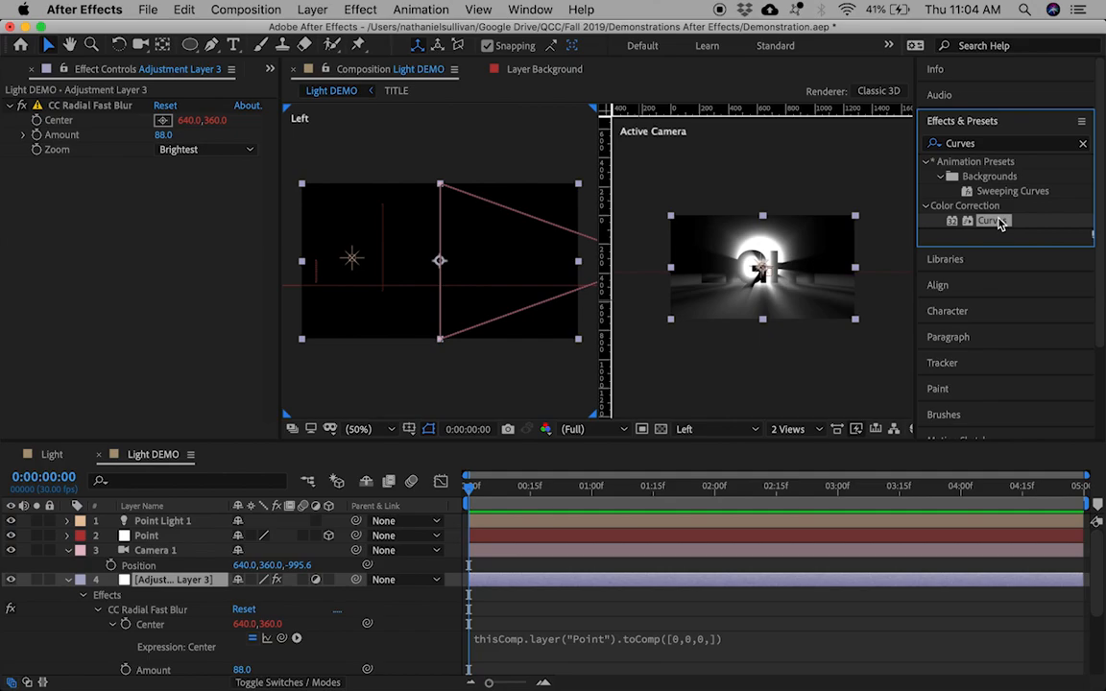
pyautogui.moveTo(970, 223); pyautogui.dragTo(124, 243)
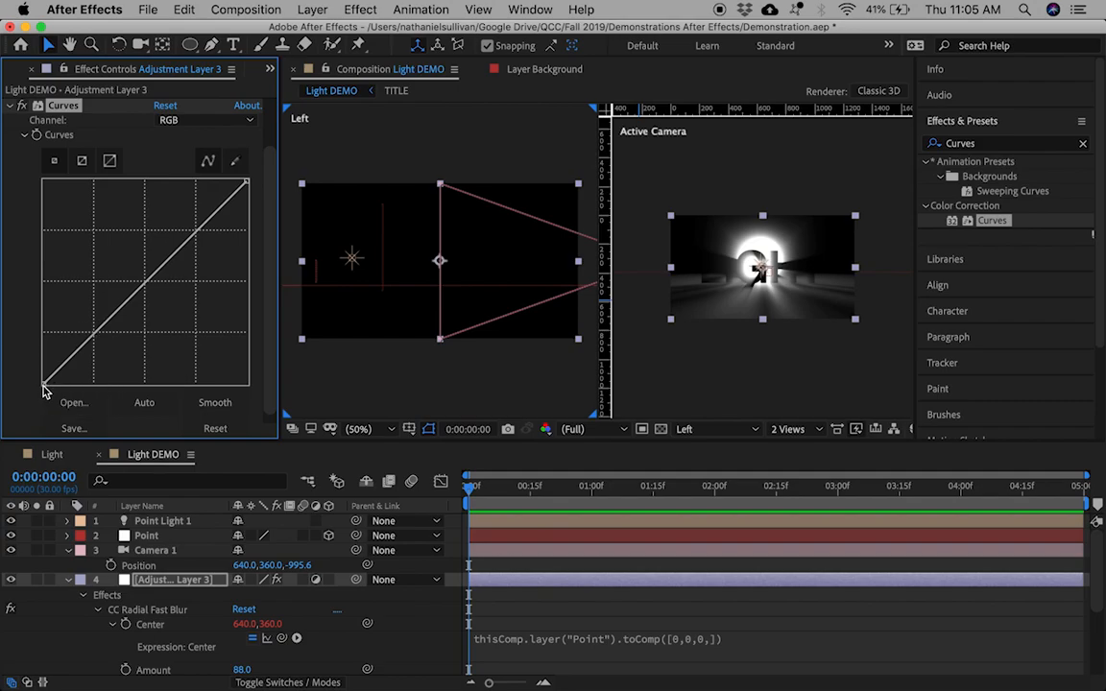
# Shape the RGB curve into a contrast curve by moving the black point inward and raising the highlights.
pyautogui.moveTo(43, 383); pyautogui.dragTo(72, 384)
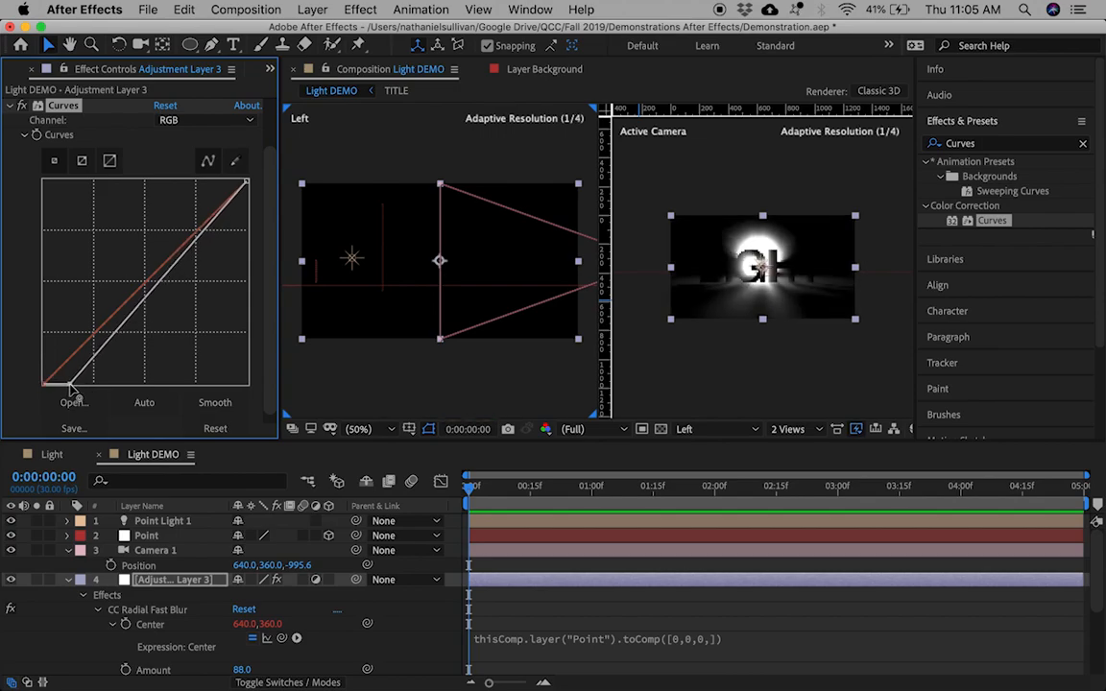
pyautogui.moveTo(217, 217); pyautogui.dragTo(206, 204)
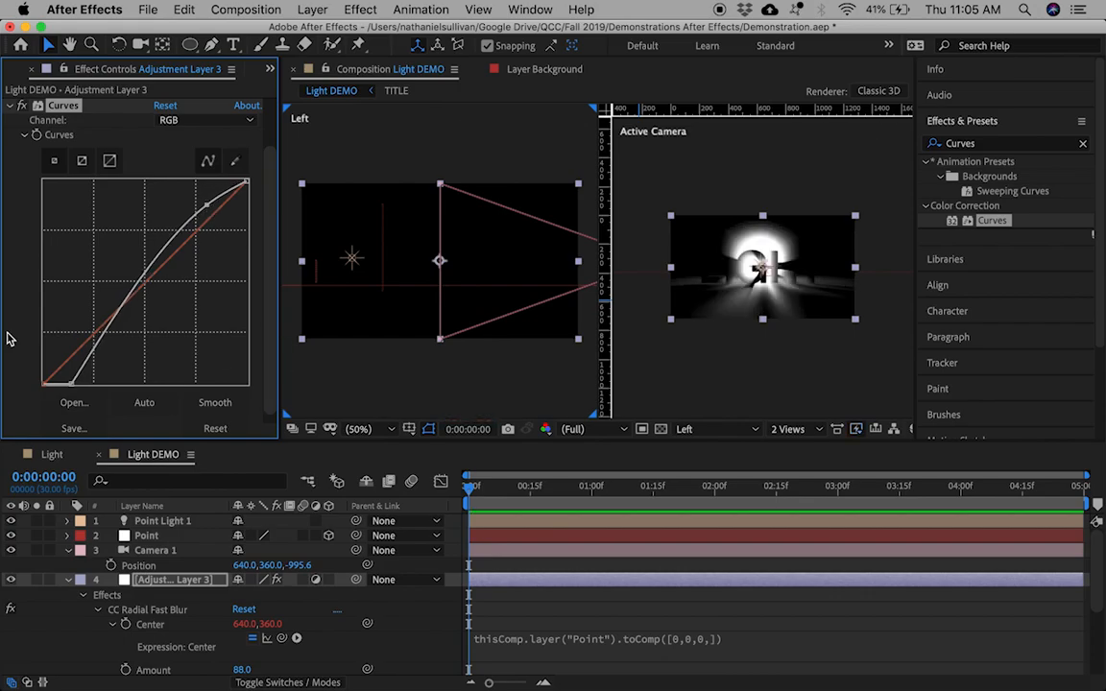
pyautogui.moveTo(69, 379); pyautogui.dragTo(75, 383)
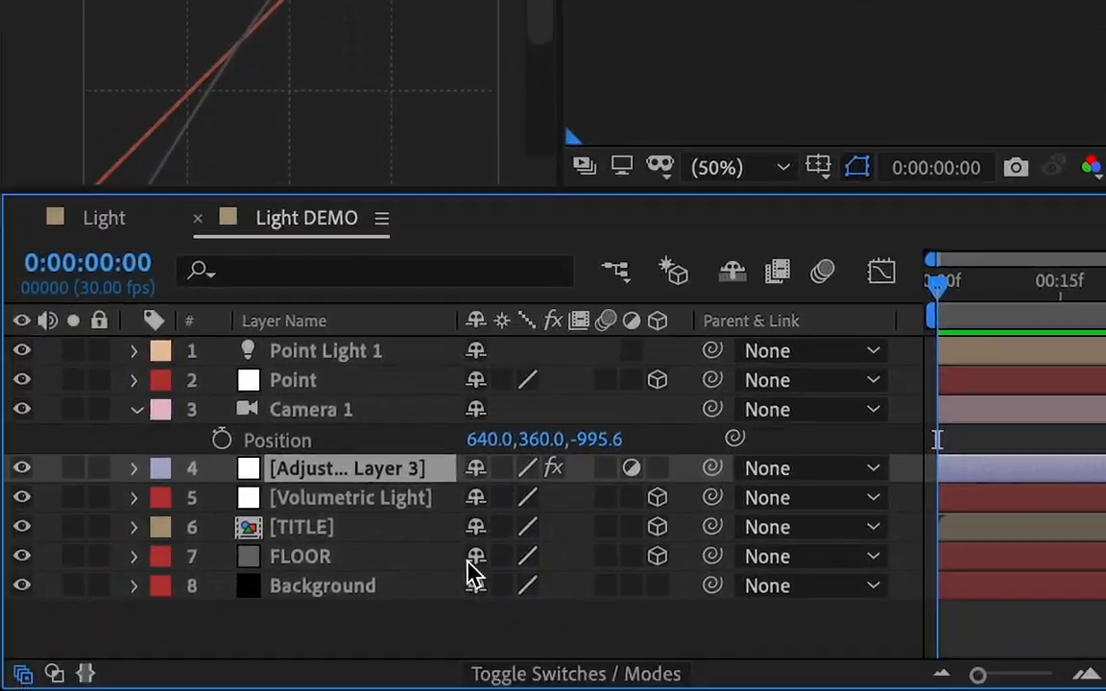
# Set Adjustment Layer 3's blending mode to Screen.
pyautogui.click(470, 690)
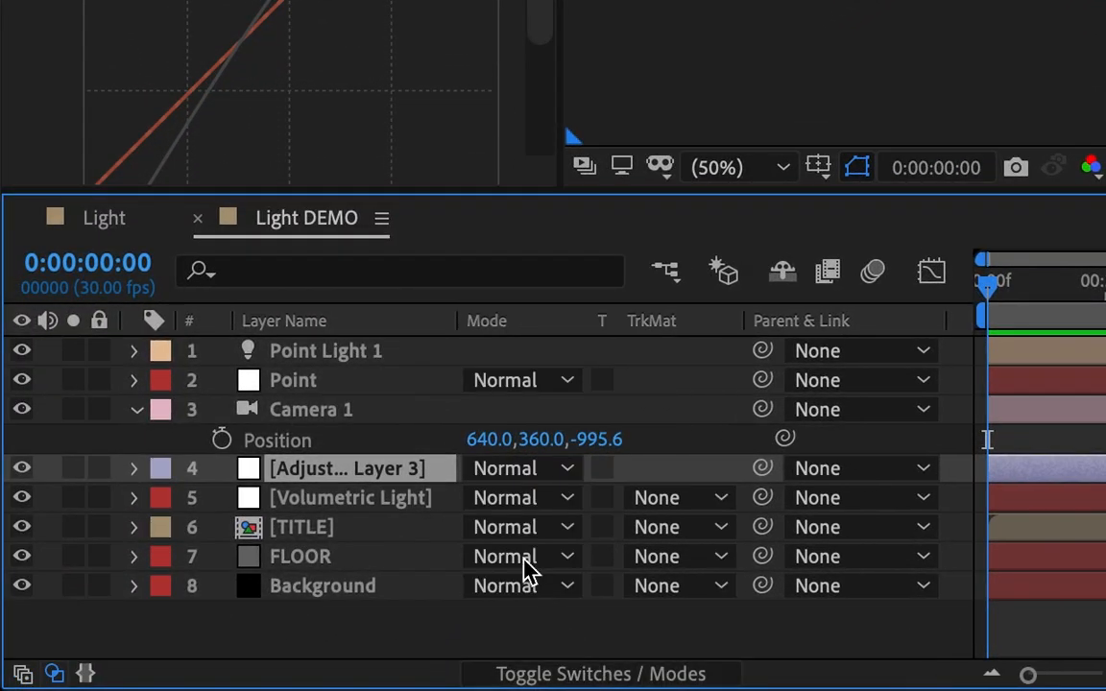
pyautogui.click(568, 471)
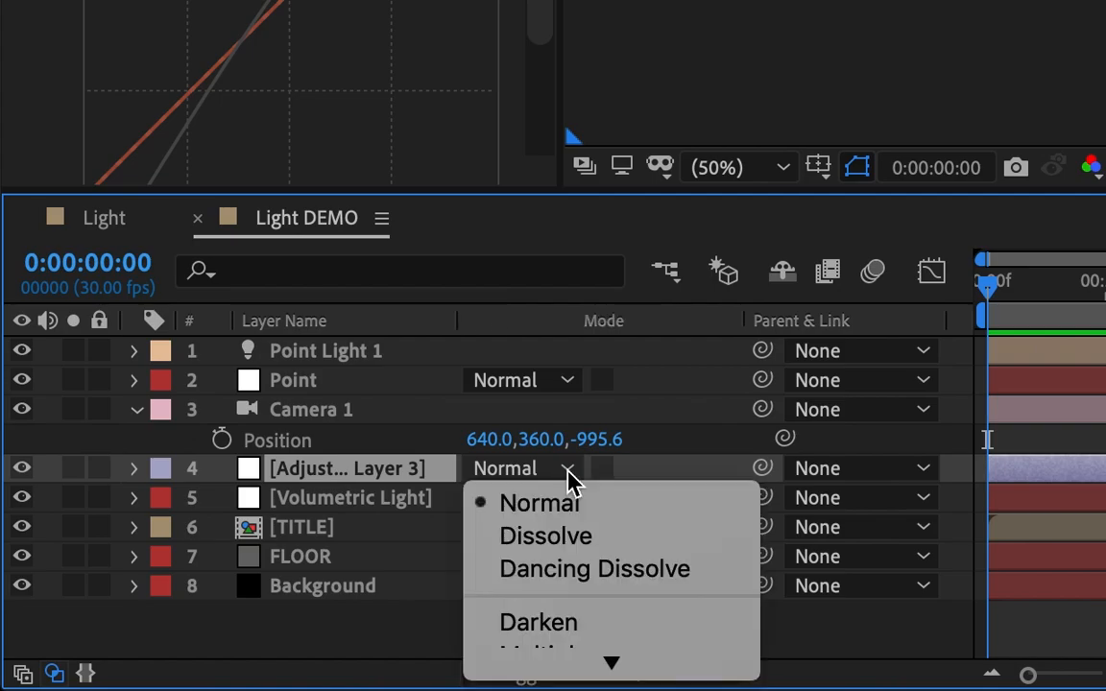
pyautogui.moveTo(574, 670)
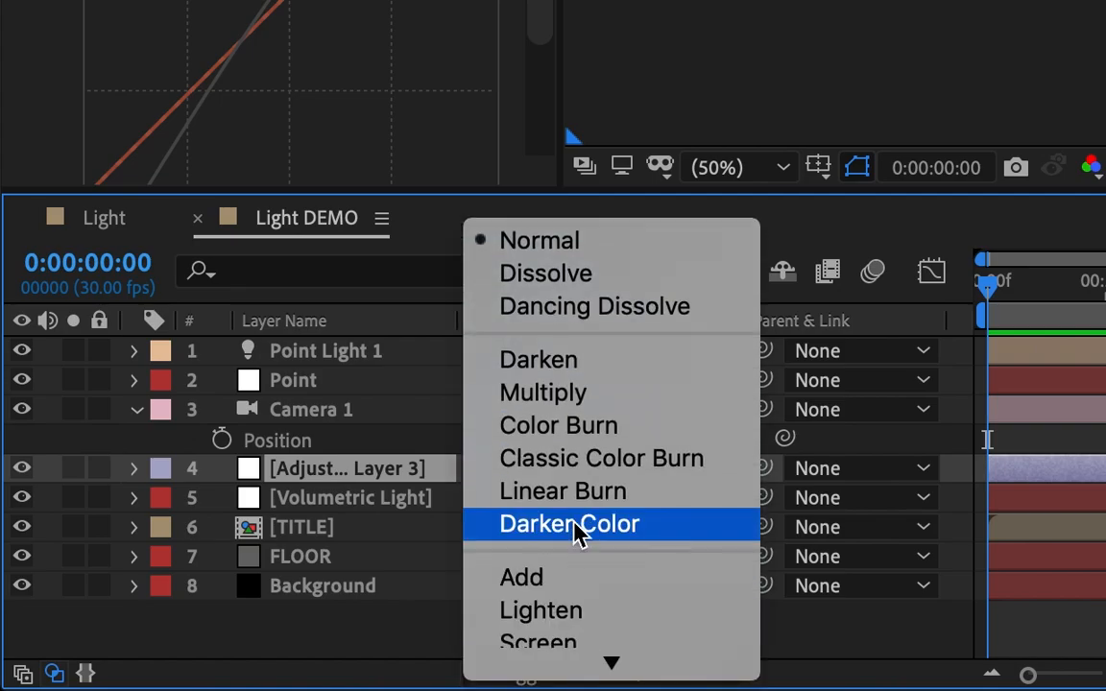
pyautogui.scroll(-5, 578, 528)
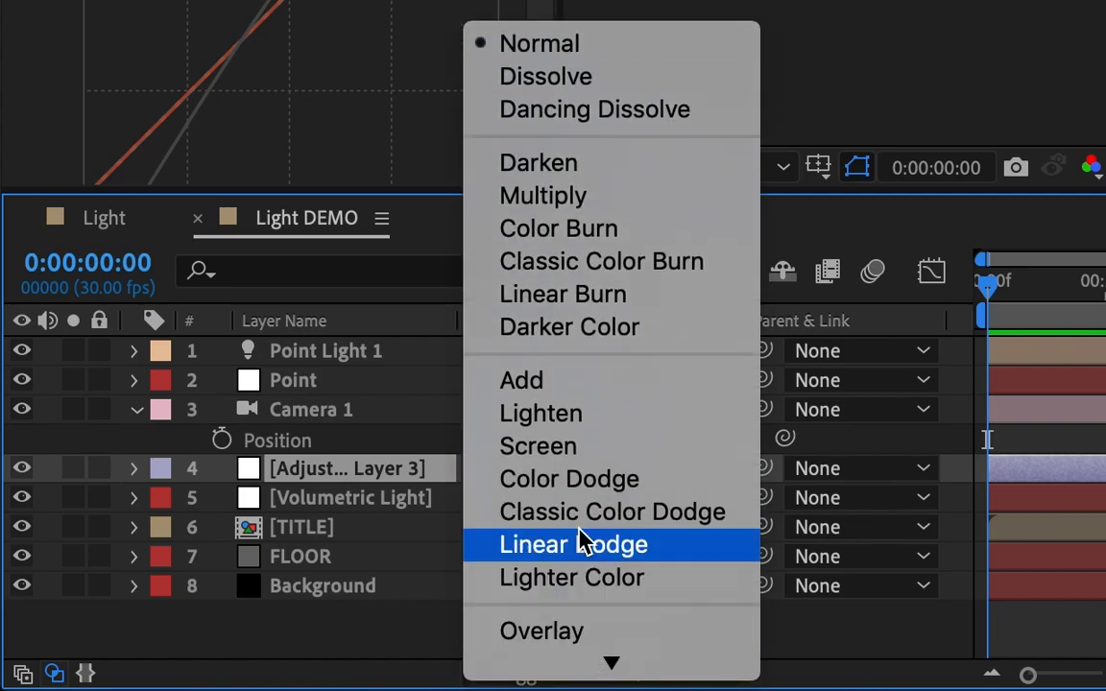
pyautogui.click(657, 449)
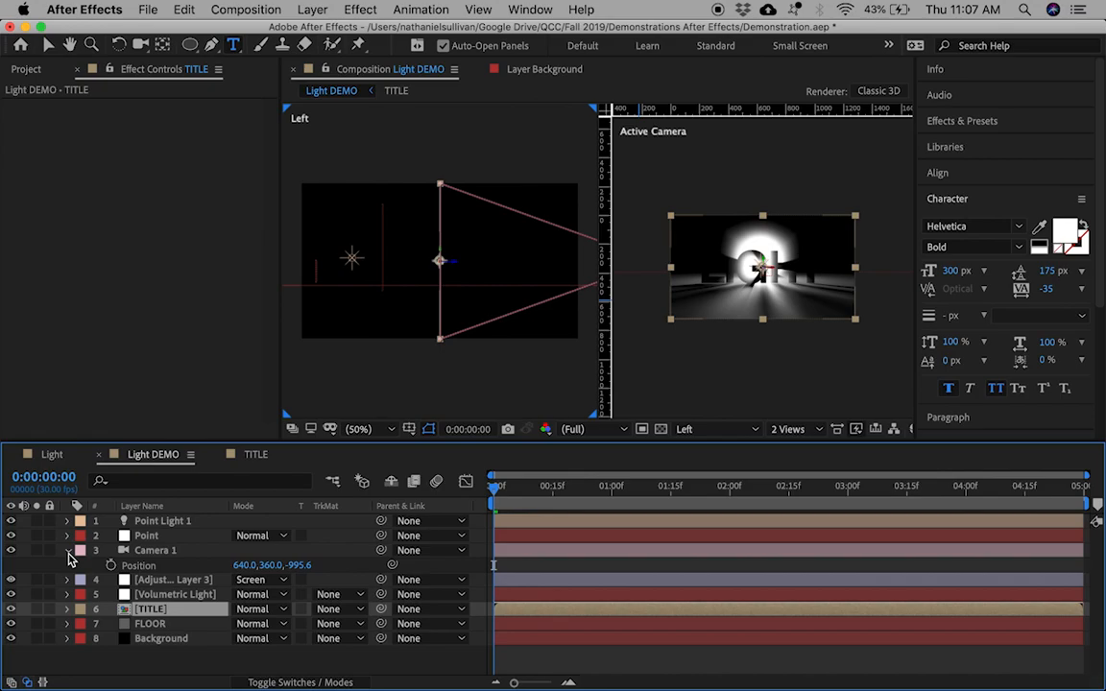
# Keyframe Camera 1's Position at the first frame and again at 0:00:04:29 with X set to 0, and scrub the timeline.
pyautogui.click(111, 565)
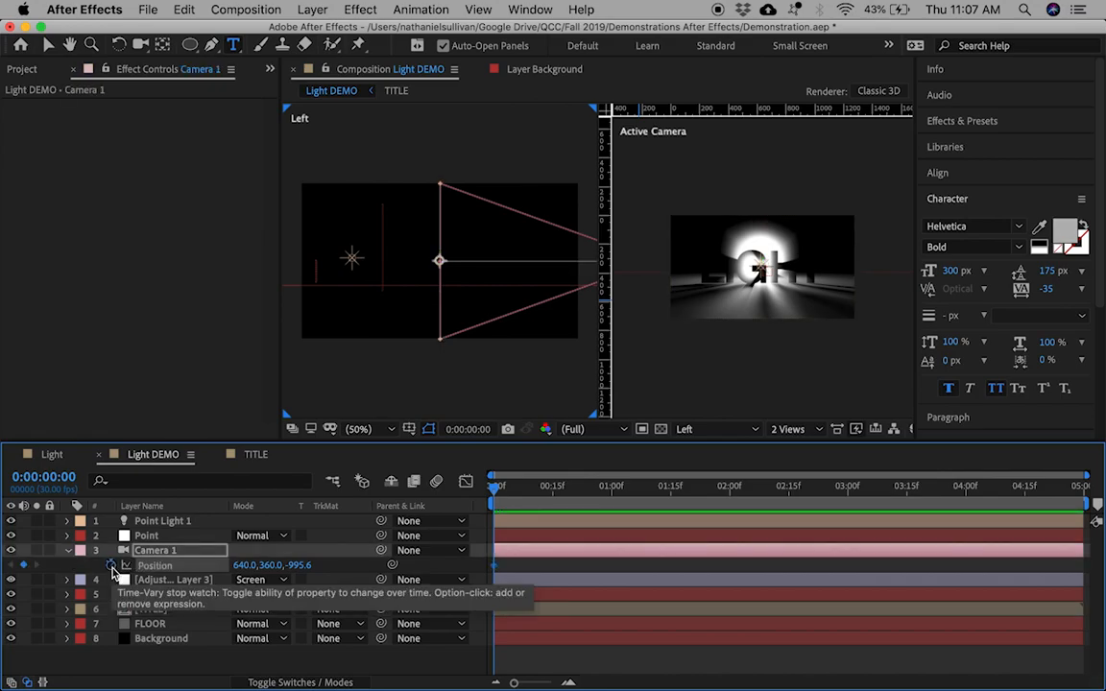
pyautogui.moveTo(498, 486); pyautogui.dragTo(1049, 457)
pyautogui.click(24, 565)
pyautogui.moveTo(243, 566); pyautogui.dragTo(3, 472)
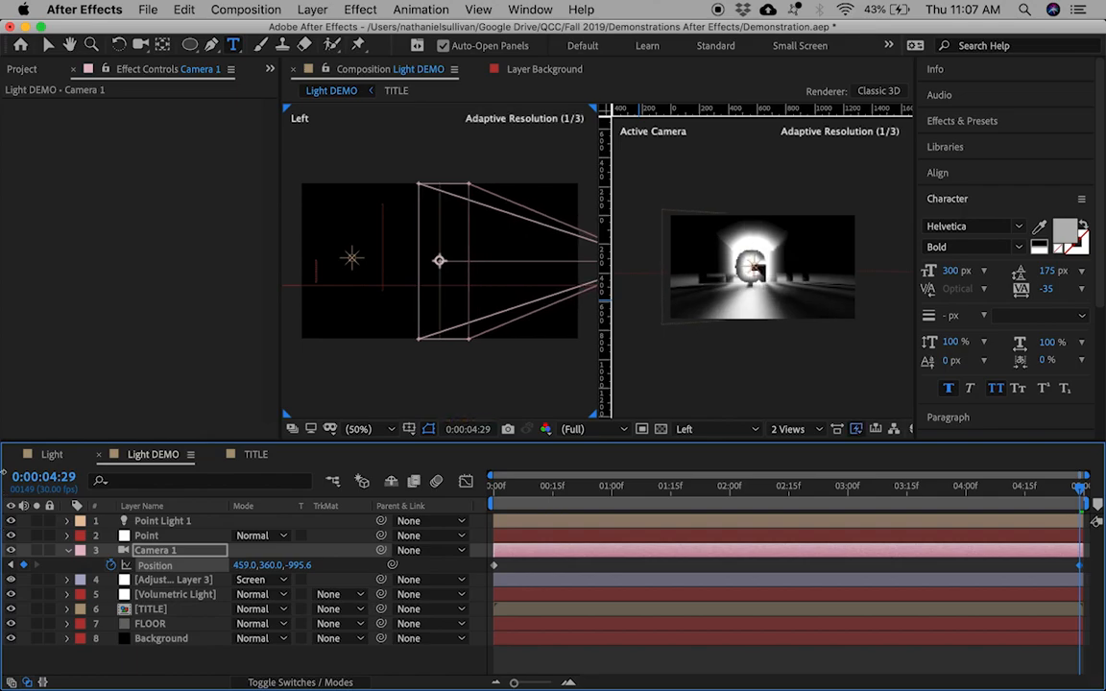
pyautogui.click(242, 566)
pyautogui.write('0')
pyautogui.press('Return')
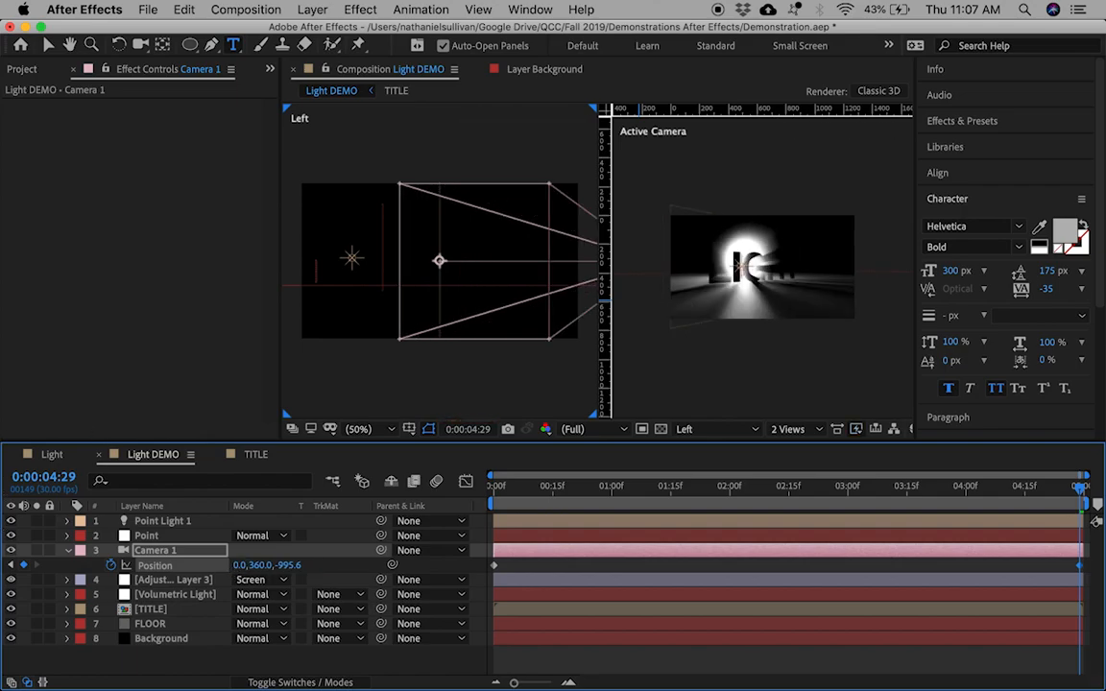
pyautogui.moveTo(496, 487); pyautogui.dragTo(647, 509)
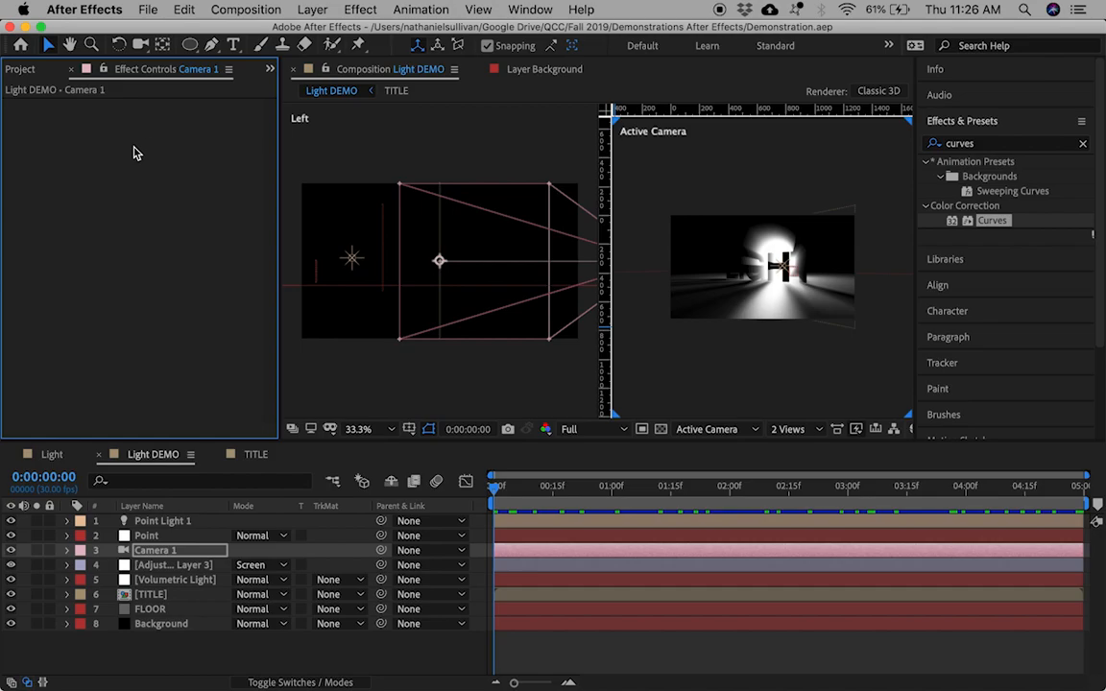
# Create a white 1280 x 720 px solid named Fractal Noise and draw an elliptical mask on it over the title's center.
pyautogui.click(313, 10)
pyautogui.moveTo(371, 29)
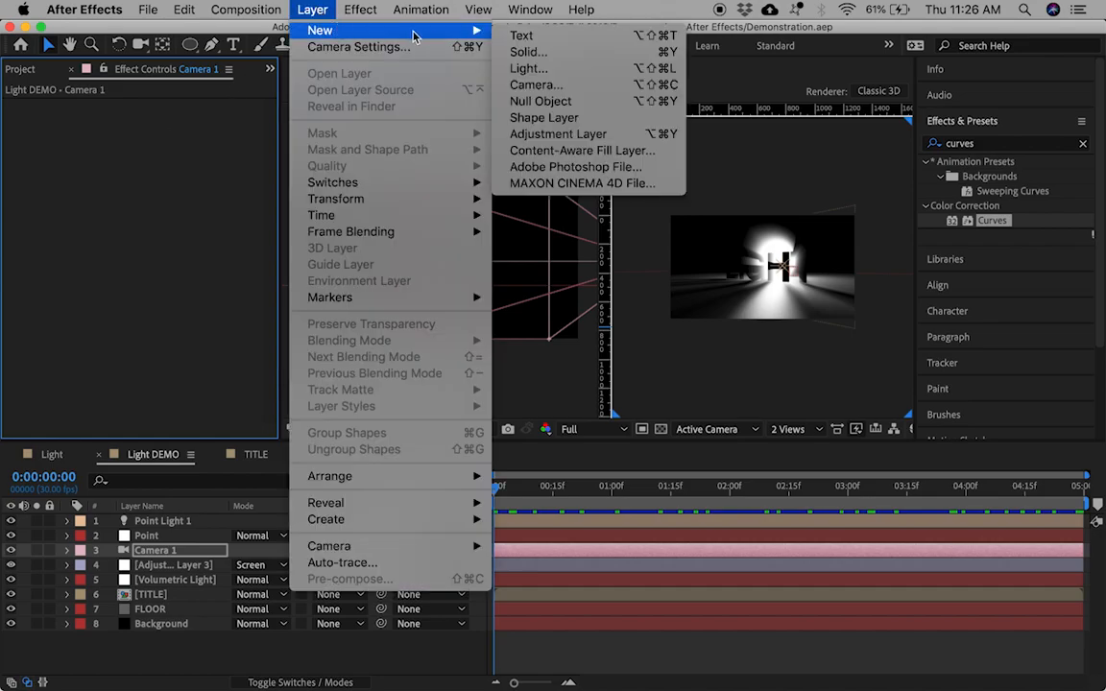
pyautogui.click(598, 60)
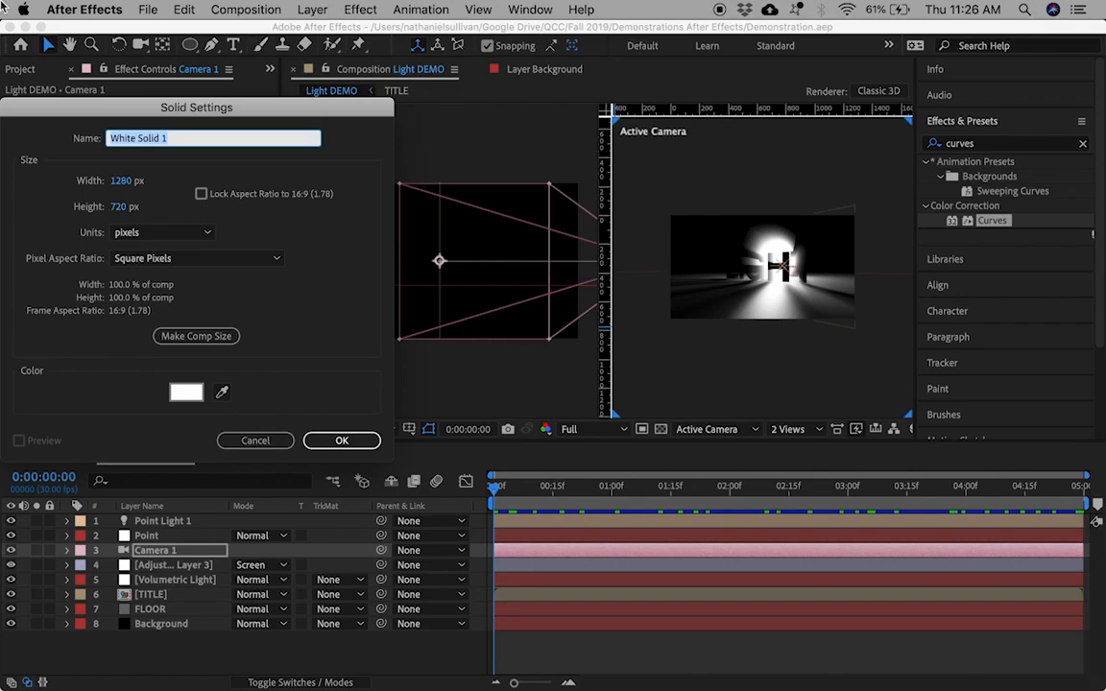
pyautogui.write('Fractal Noise')
pyautogui.press('Return')
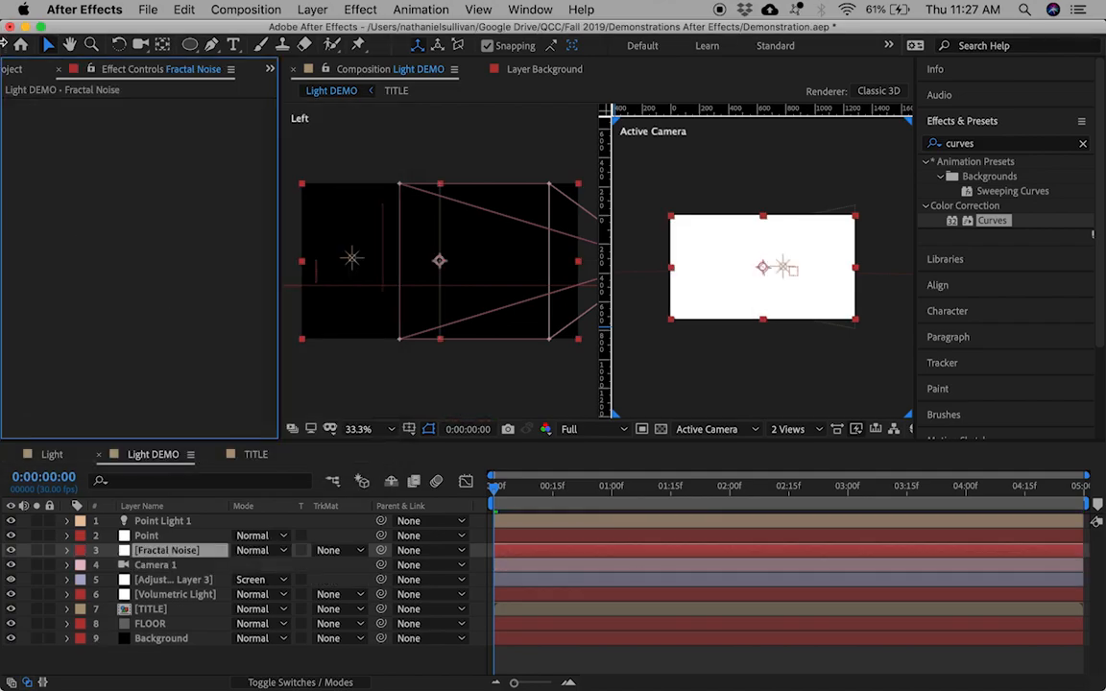
pyautogui.click(190, 44)
pyautogui.moveTo(740, 254); pyautogui.dragTo(712, 254)
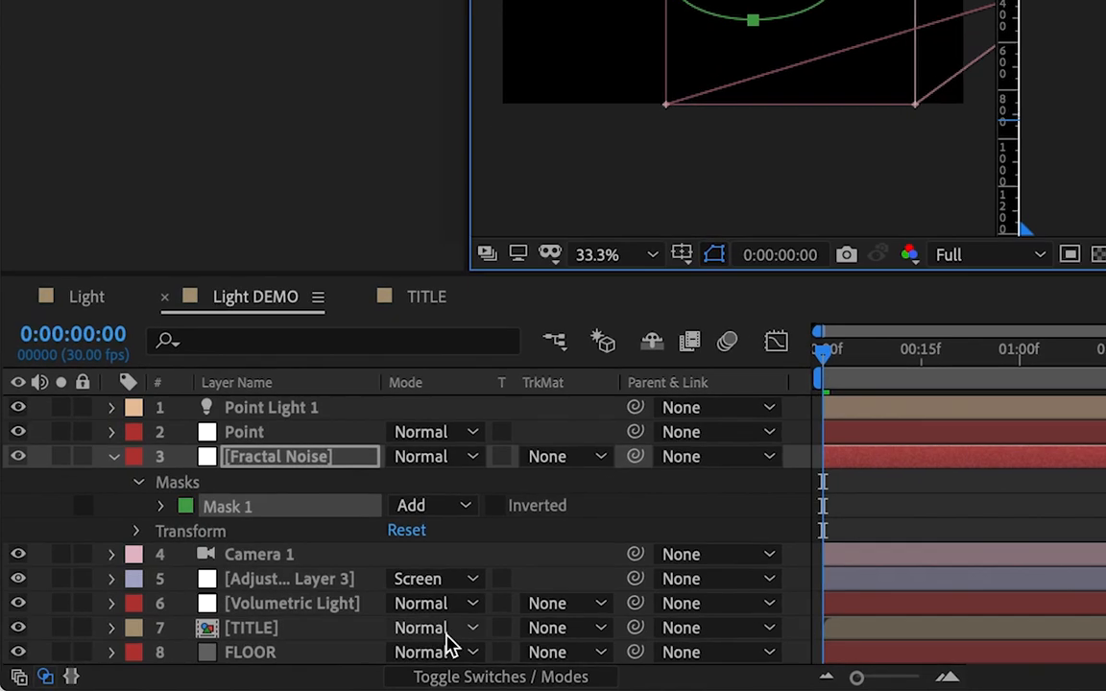
# Make the Fractal Noise solid a 3D layer and turn off Accepts Lights in its material options.
pyautogui.click(425, 678)
pyautogui.click(657, 410)
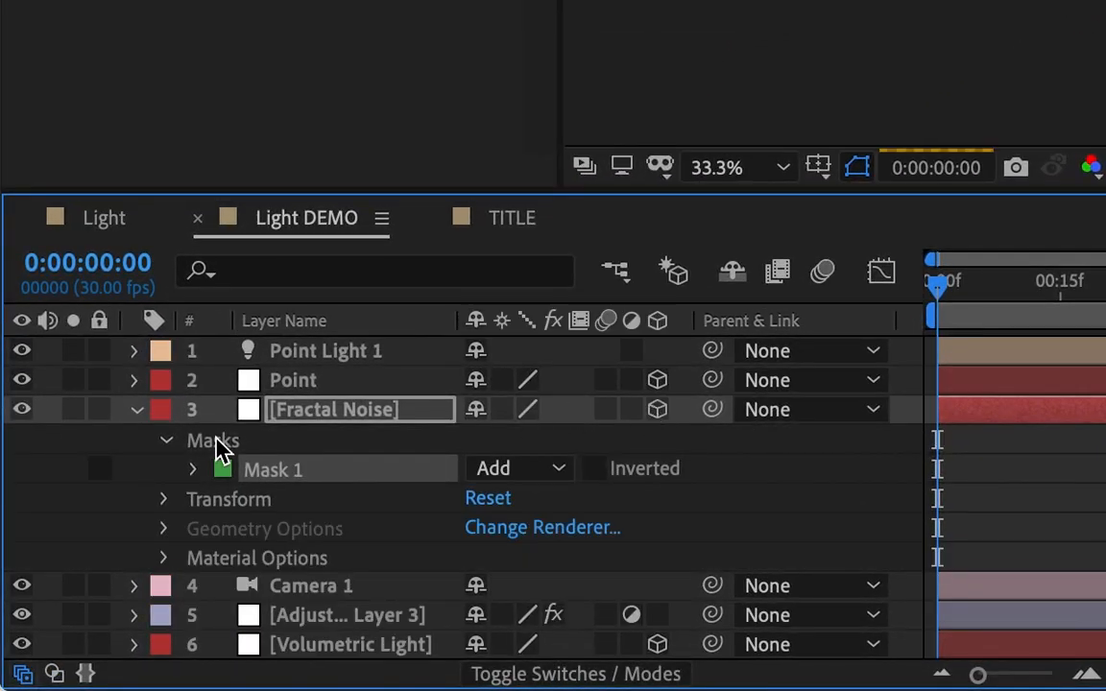
pyautogui.click(164, 558)
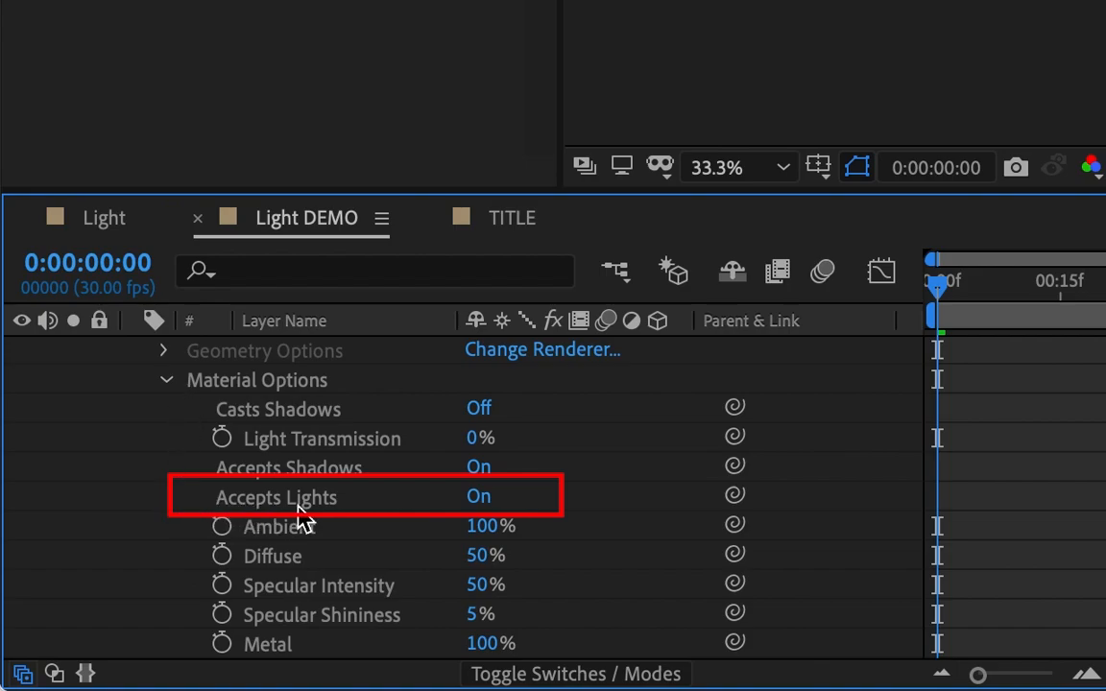
pyautogui.click(478, 496)
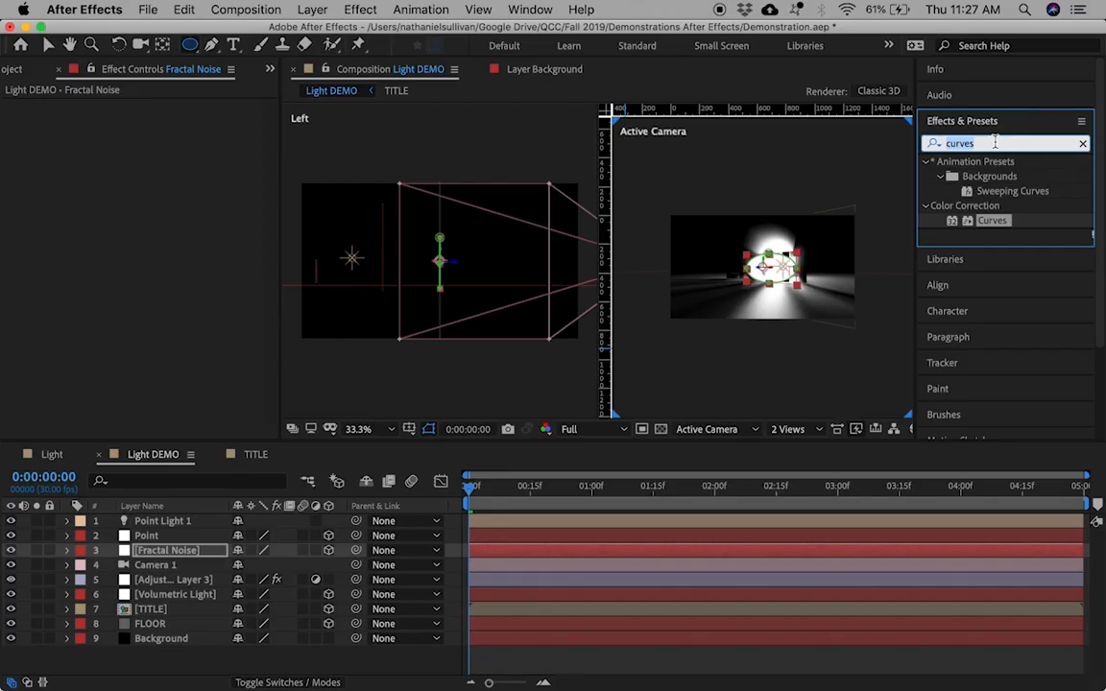
# Find the Fractal Noise effect by searching for fractal and apply it to the Fractal Noise solid.
pyautogui.click(929, 143)
pyautogui.click(943, 185)
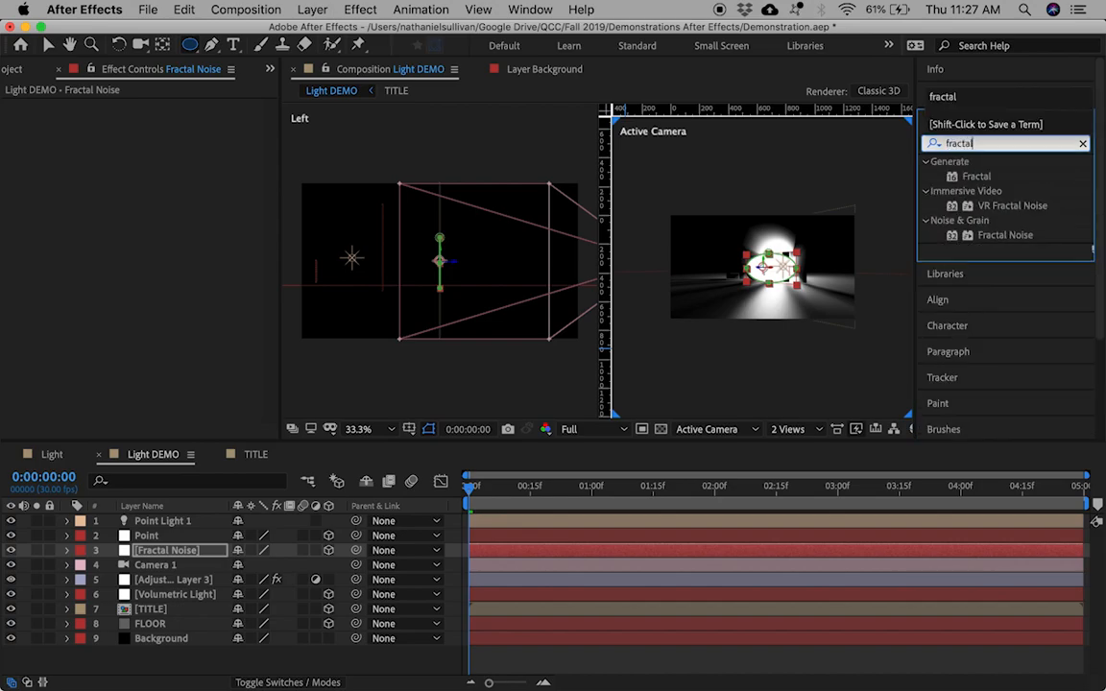
pyautogui.moveTo(999, 237); pyautogui.dragTo(161, 552)
pyautogui.press('v')
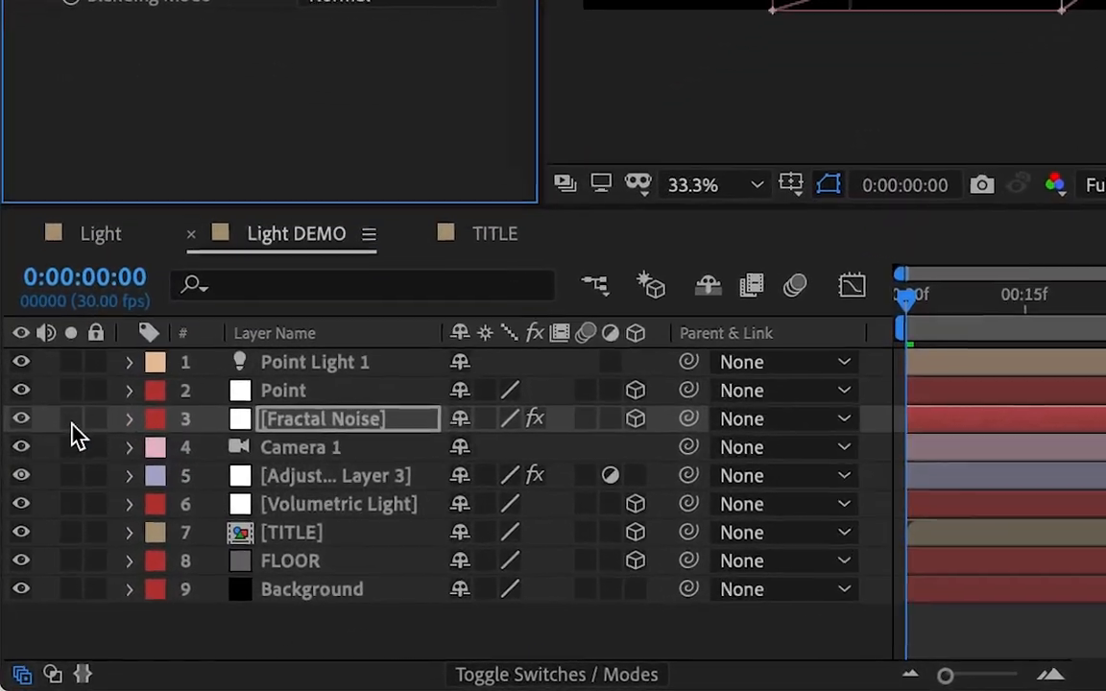
# Solo the Fractal Noise layer for a close view of its noise pattern.
pyautogui.click(71, 420)
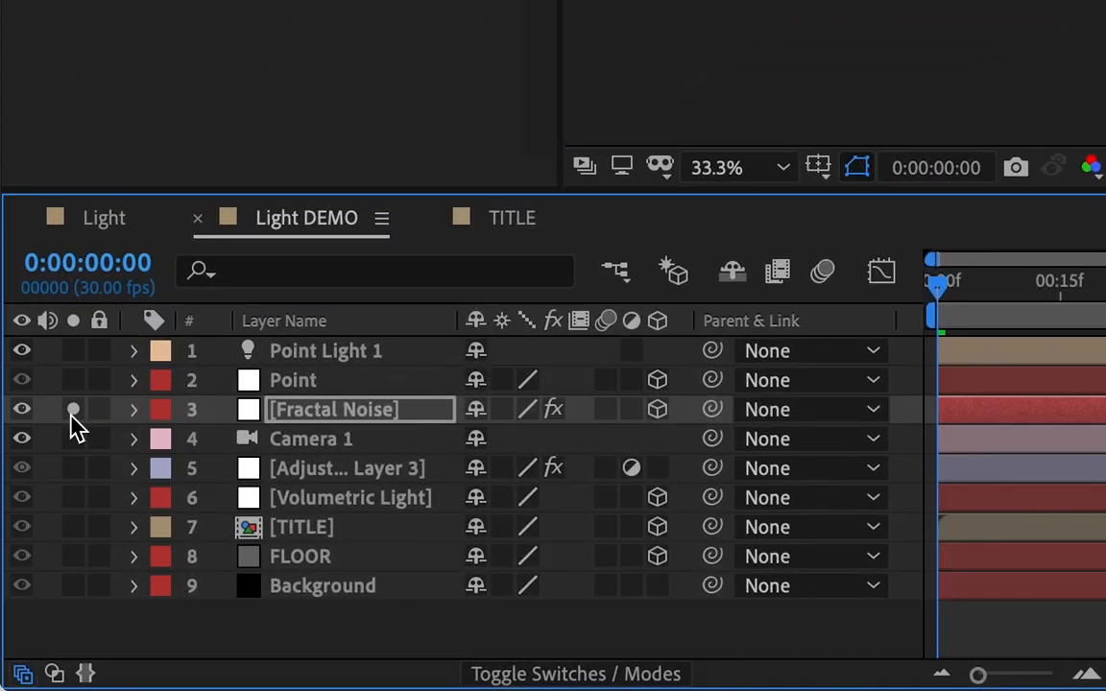
pyautogui.click(833, 19)
pyautogui.press('.')
pyautogui.scroll(2, 834, 20)
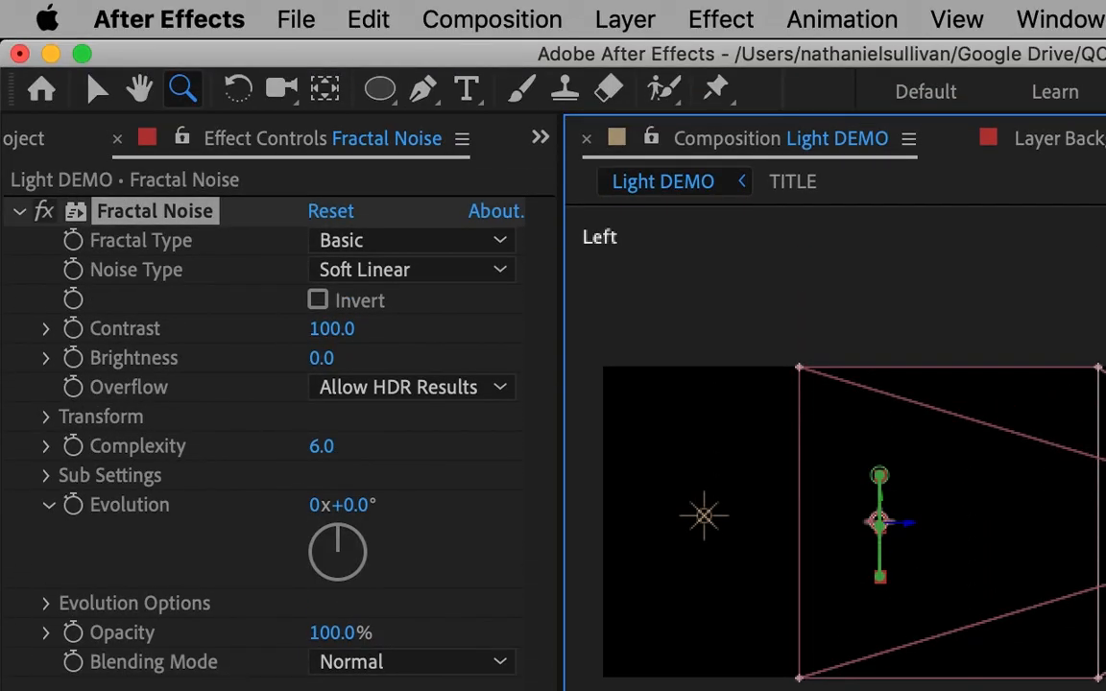
# Set the noise's fractal type to Dynamic and feather the Fractal Noise layer's elliptical mask by 164 pixels.
pyautogui.click(500, 244)
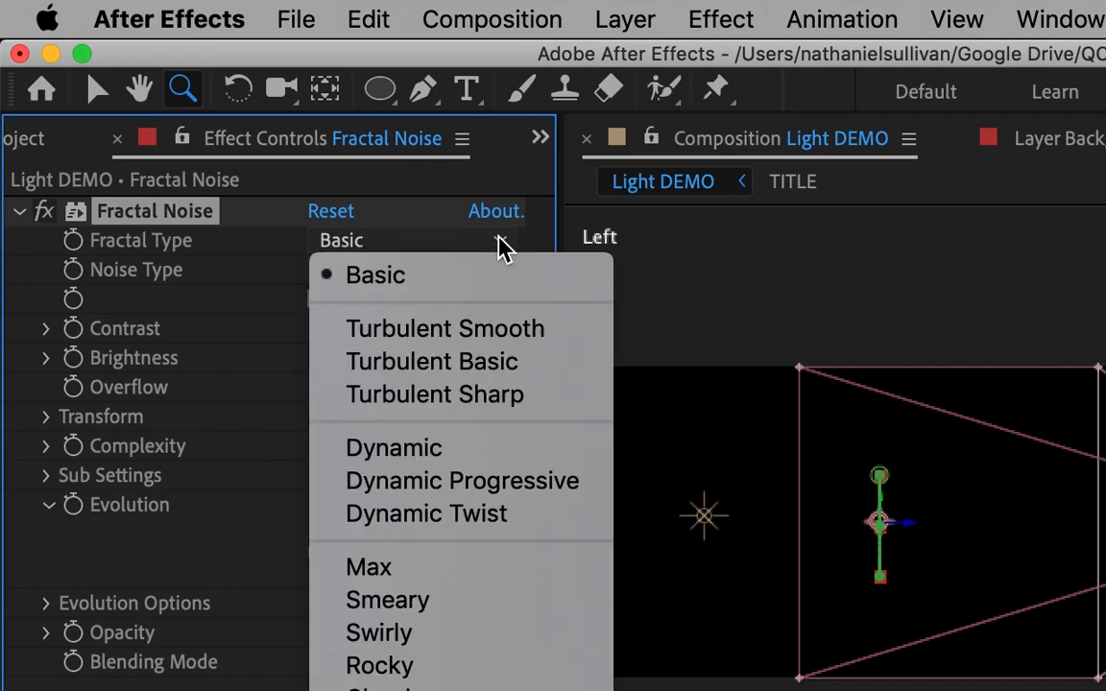
pyautogui.click(499, 451)
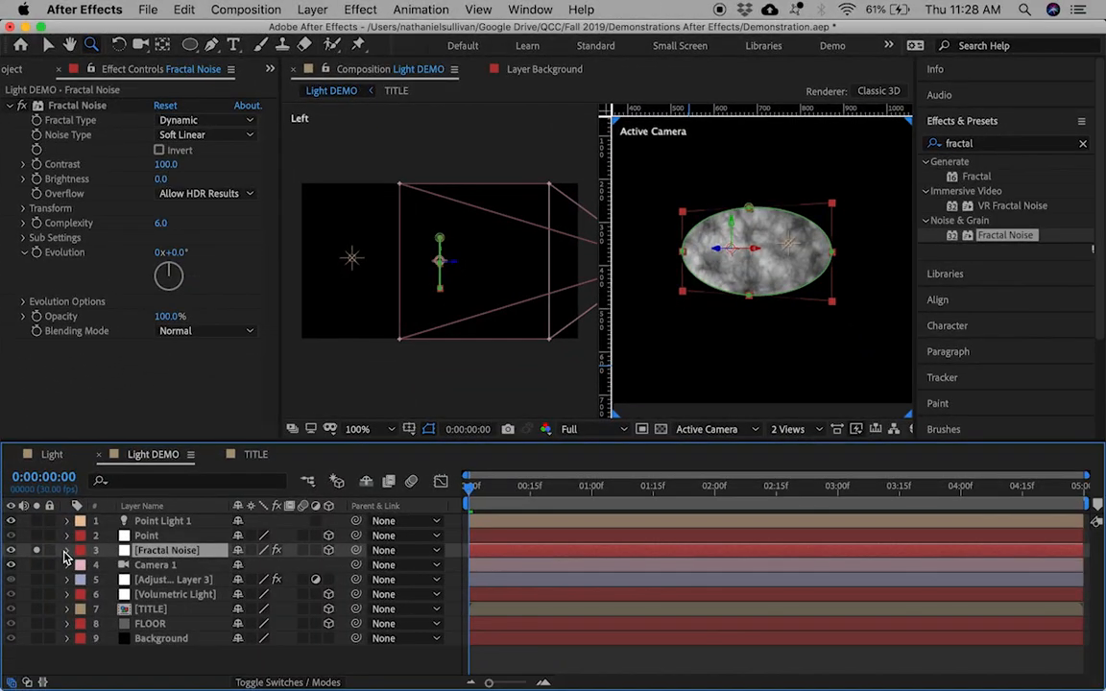
pyautogui.click(65, 551)
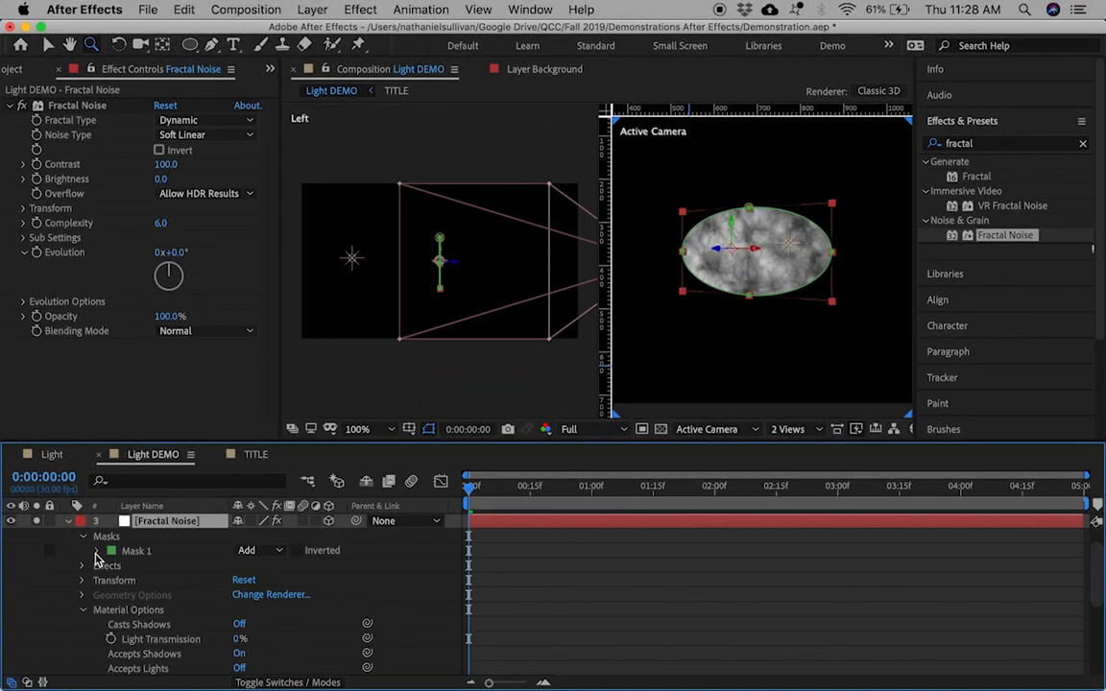
pyautogui.click(97, 551)
pyautogui.moveTo(258, 580); pyautogui.dragTo(394, 587)
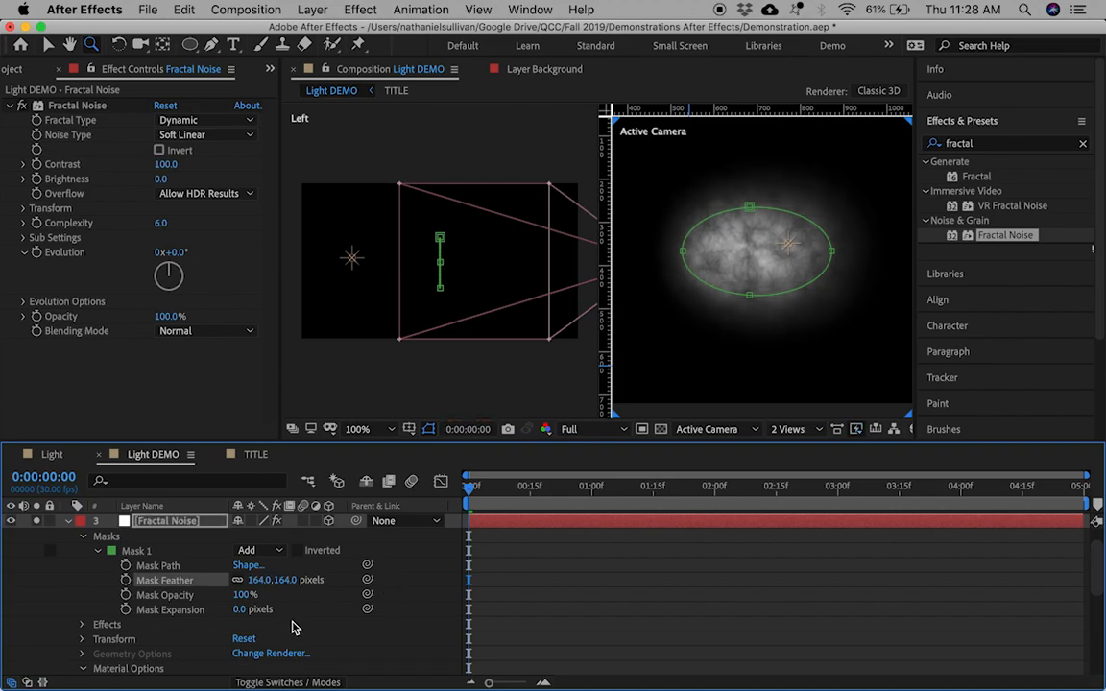
# Add a Curves effect to the Fractal Noise layer and shape its RGB curve to crush the shadows and slightly lift the highlights.
pyautogui.click(989, 146)
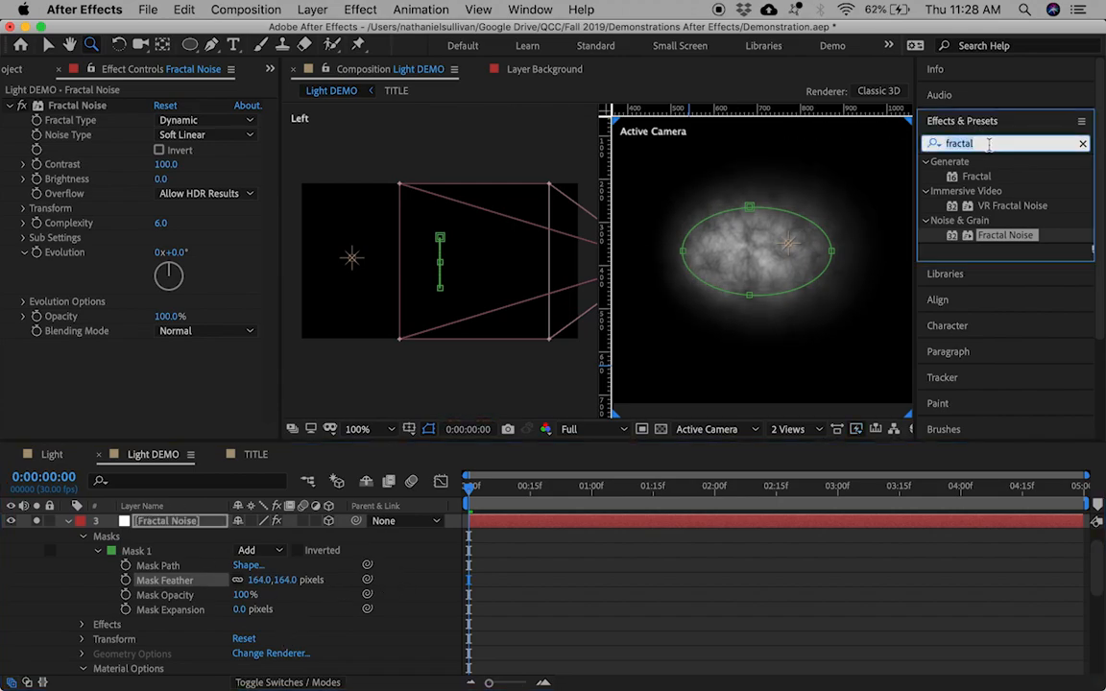
pyautogui.press('BackSpace')
pyautogui.write('curves')
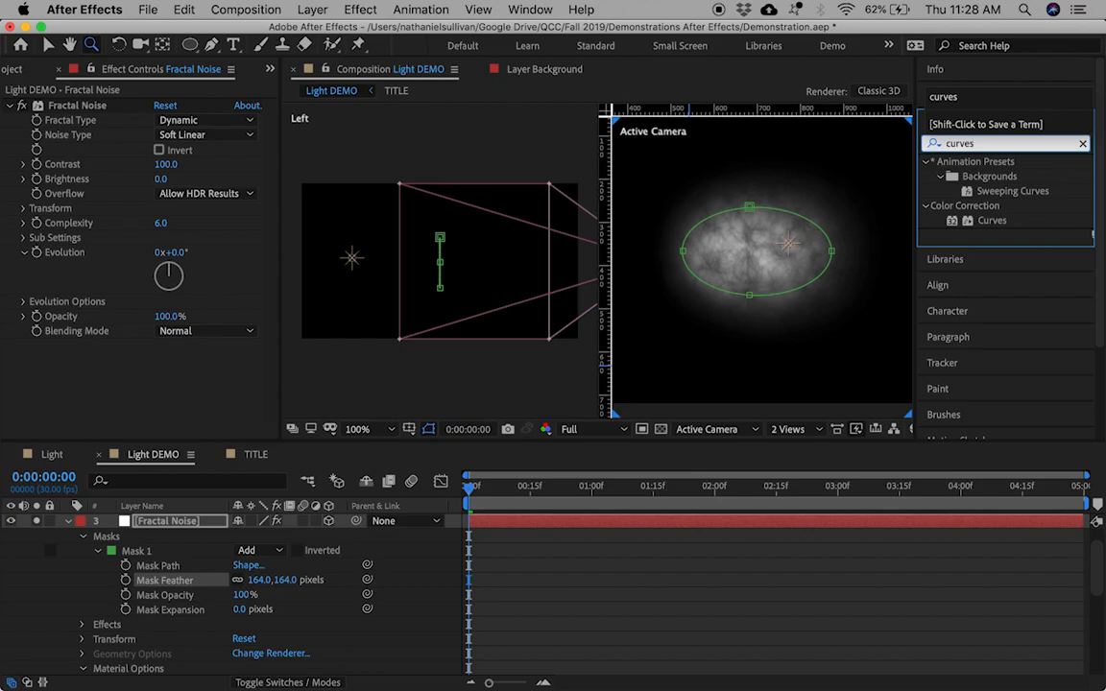
pyautogui.moveTo(992, 220); pyautogui.dragTo(139, 352)
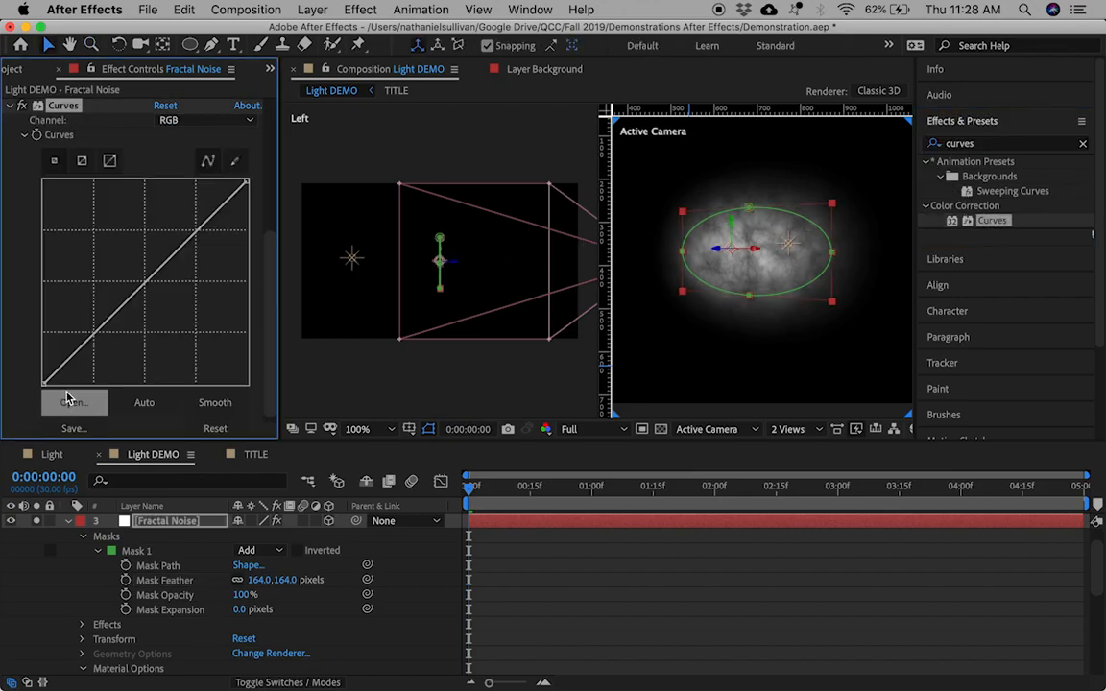
pyautogui.moveTo(45, 387); pyautogui.dragTo(89, 392)
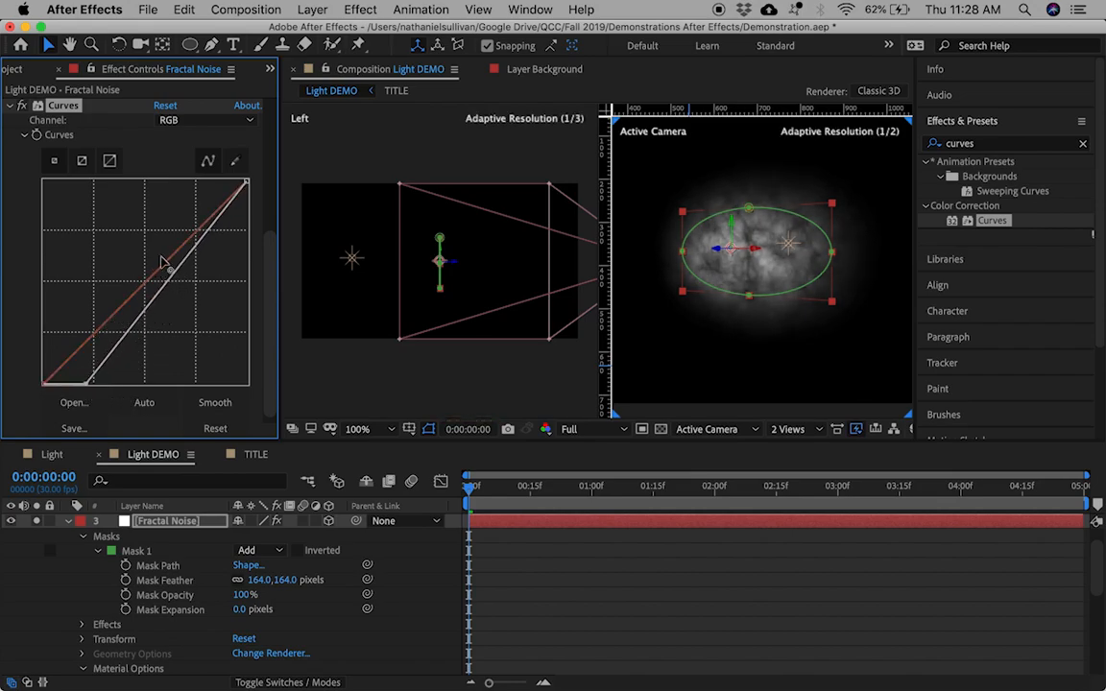
pyautogui.moveTo(195, 252); pyautogui.dragTo(190, 232)
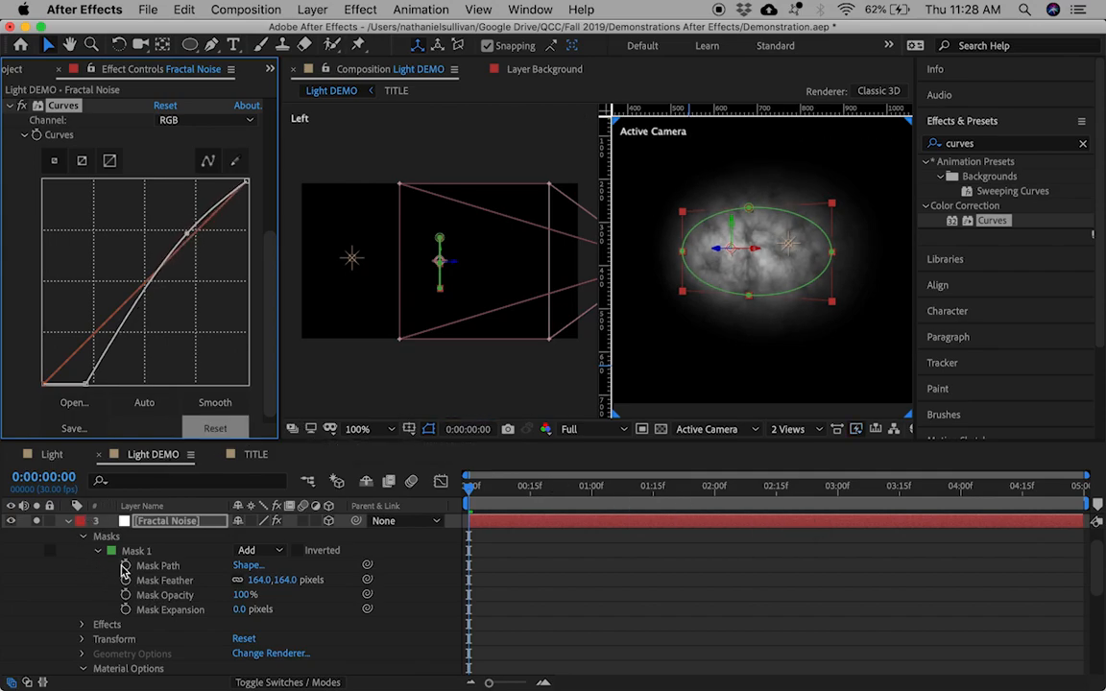
# Reorder the Fractal Noise layer to sit directly below TITLE and push it back in Z to the point light.
pyautogui.click(70, 521)
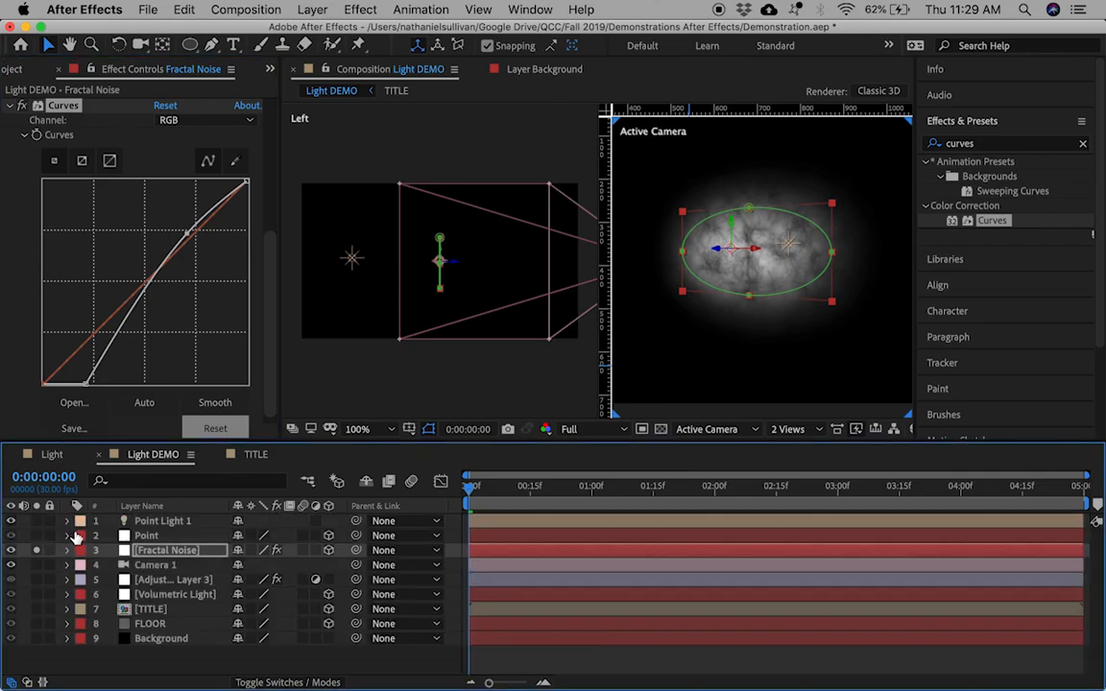
pyautogui.moveTo(161, 555); pyautogui.dragTo(165, 619)
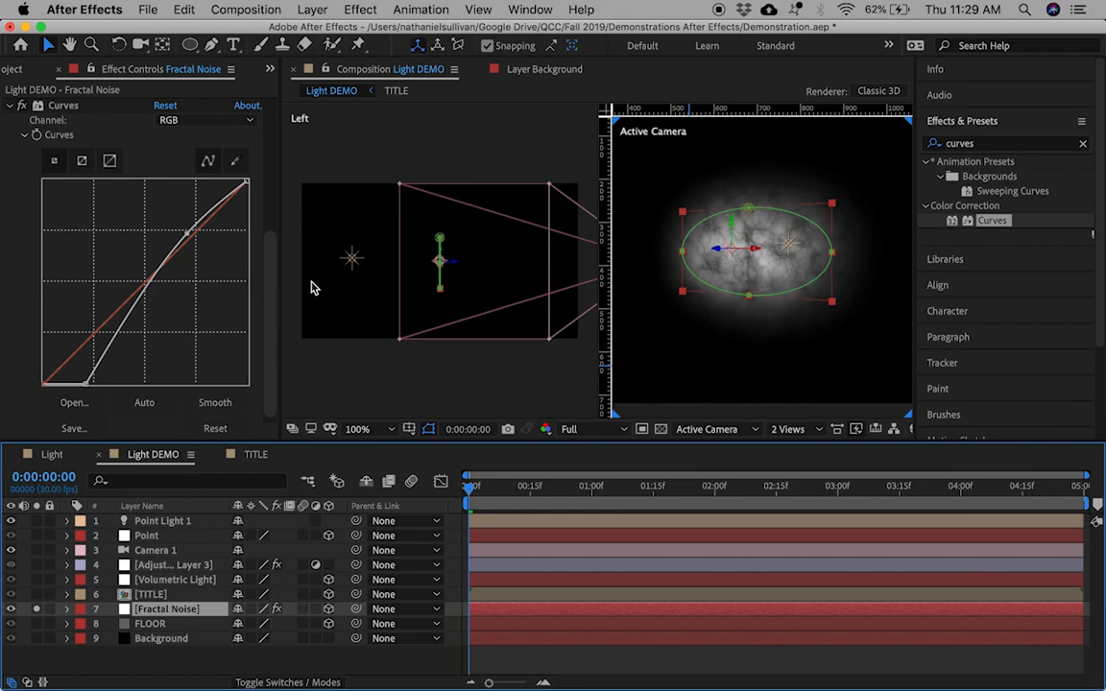
pyautogui.moveTo(454, 269); pyautogui.dragTo(373, 271)
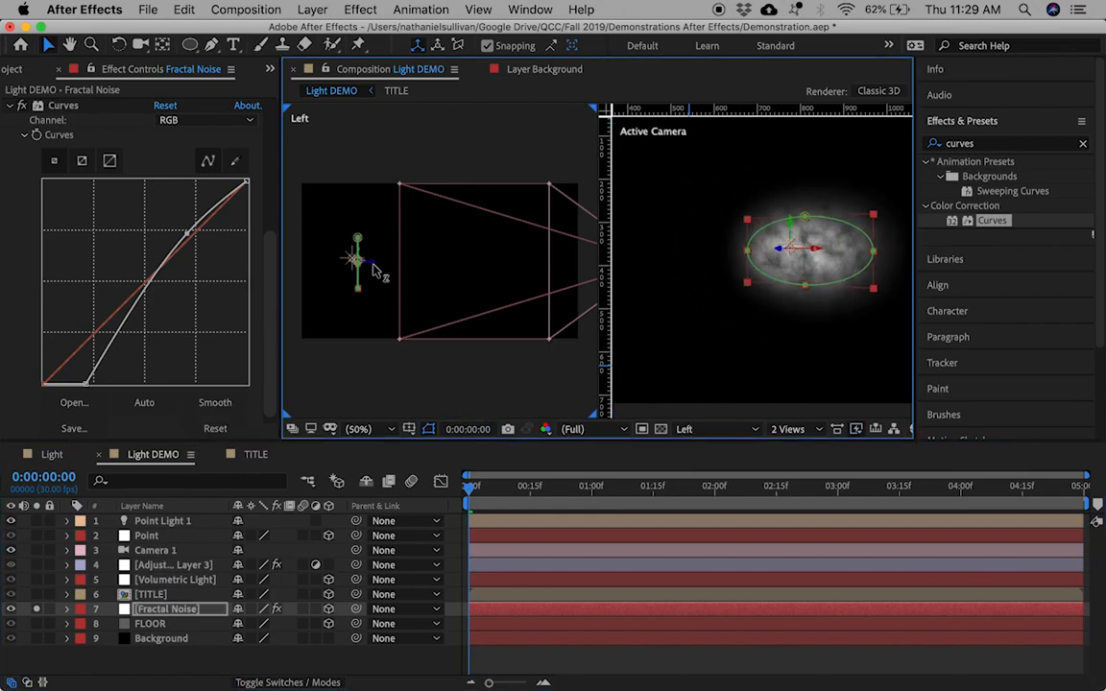
# Unsolo the Fractal Noise layer and scale it up uniformly to 170%.
pyautogui.click(713, 374)
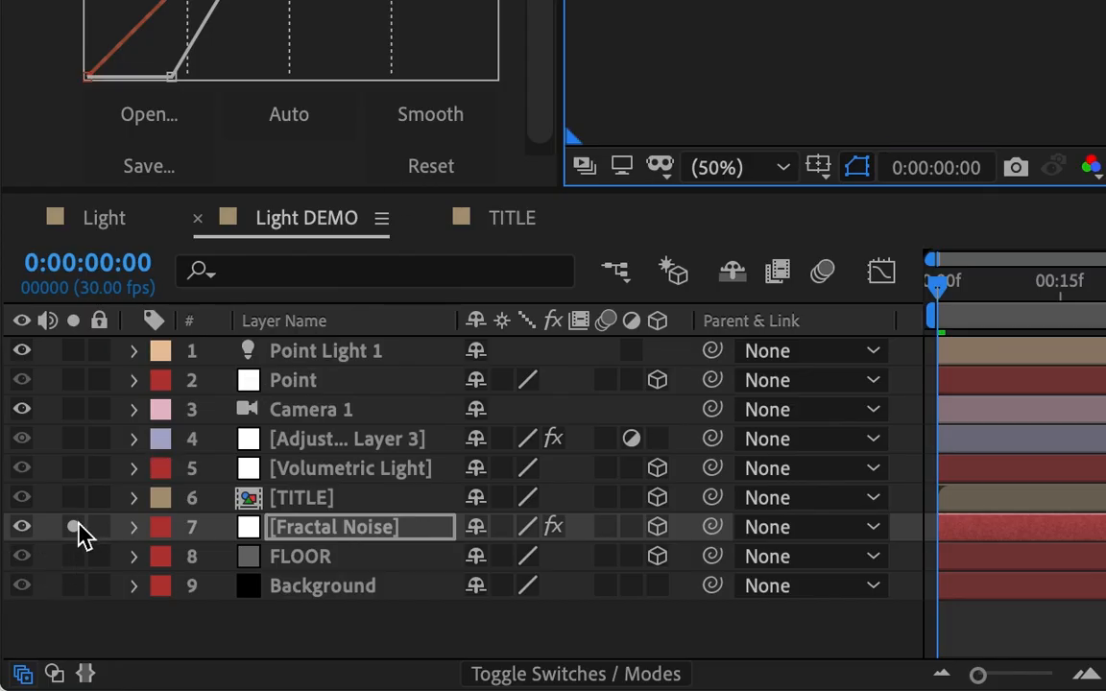
pyautogui.click(37, 609)
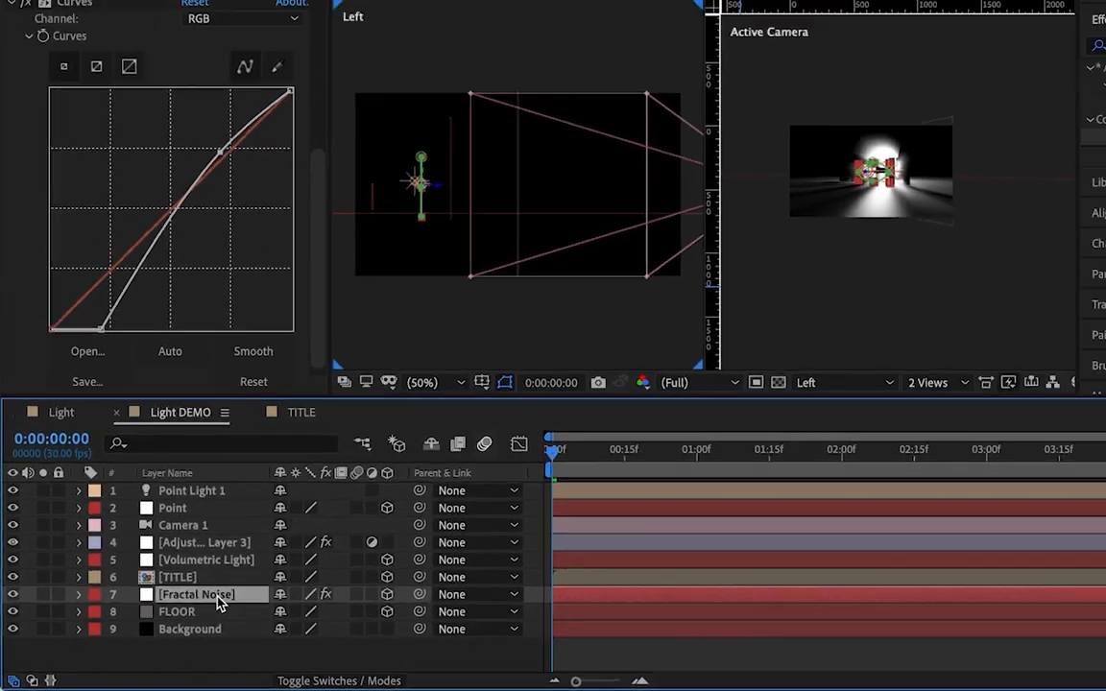
pyautogui.press('s')
pyautogui.moveTo(252, 624); pyautogui.dragTo(319, 624)
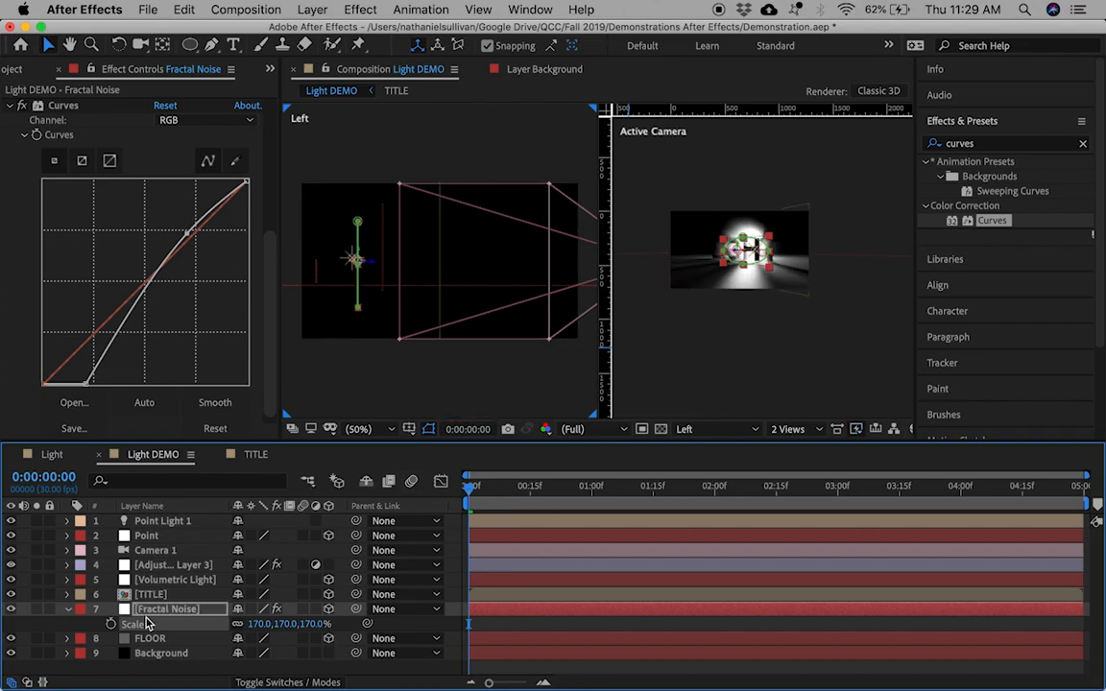
# Keyframe the noise's Evolution from 0° at the first frame to about 183° at 0:00:04:29.
pyautogui.scroll(5, 139, 266)
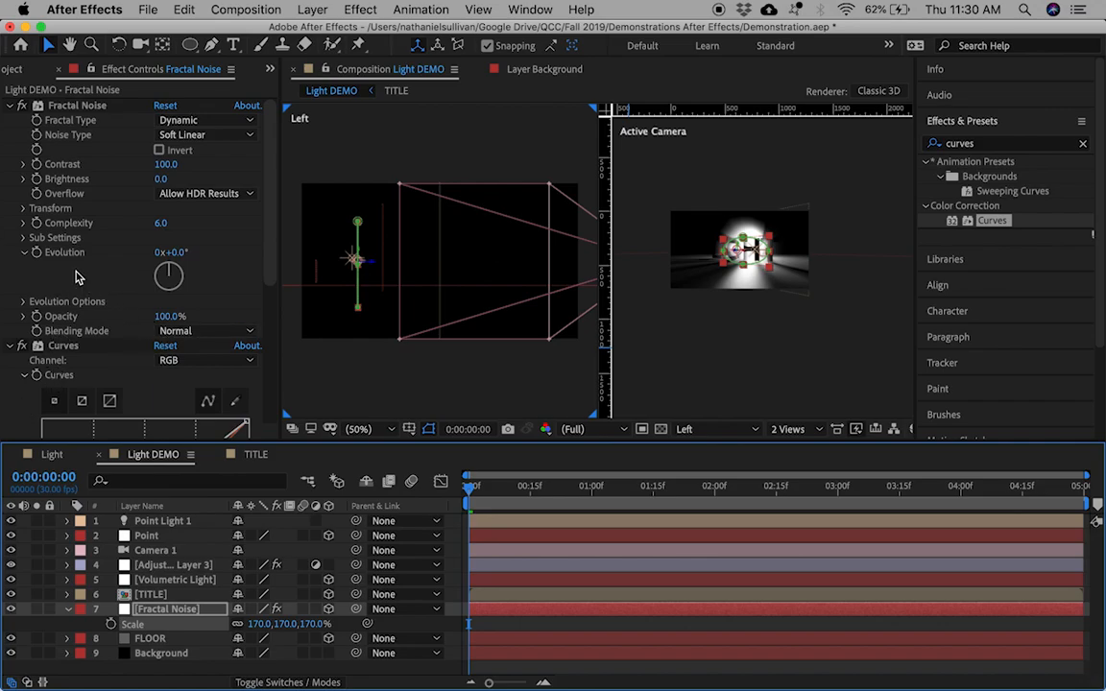
pyautogui.click(36, 254)
pyautogui.moveTo(469, 490); pyautogui.dragTo(1103, 478)
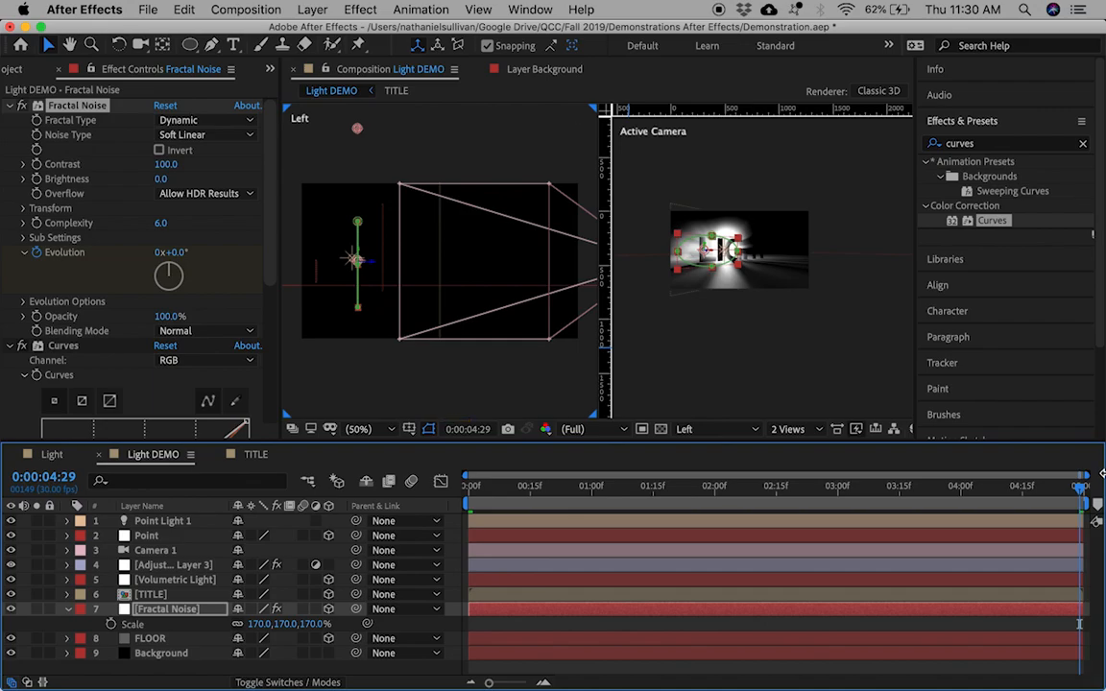
pyautogui.moveTo(178, 254); pyautogui.dragTo(252, 254)
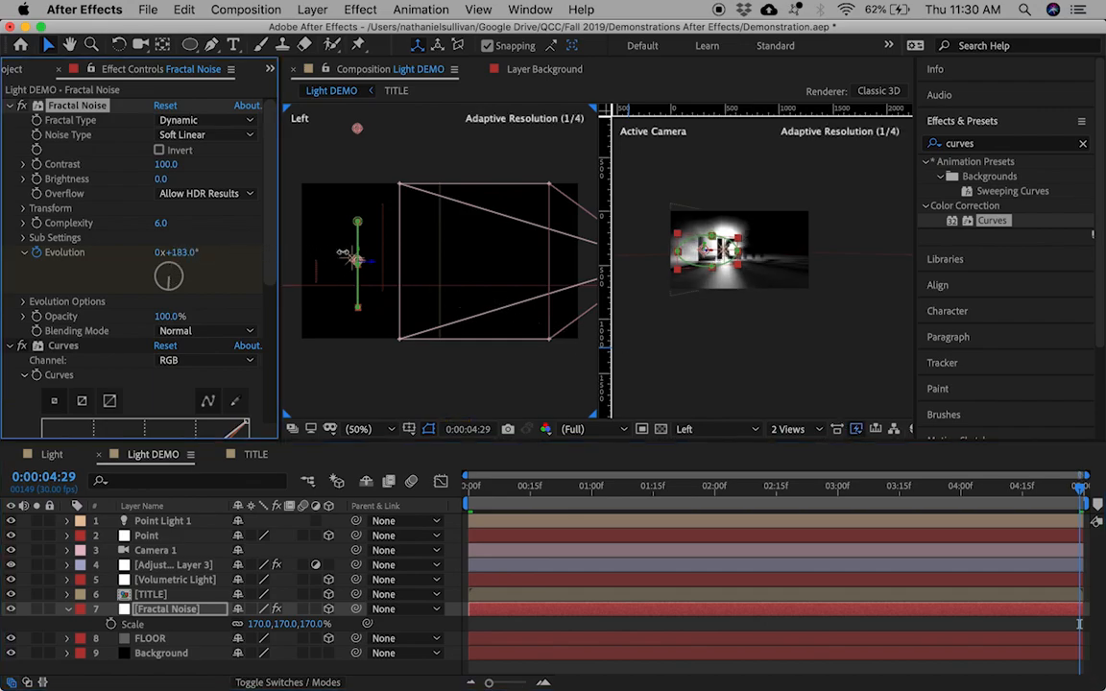
# Tint the fractal noise blue in its Curves effect by lowering the red channel and raising the blue channel.
pyautogui.scroll(-5, 107, 374)
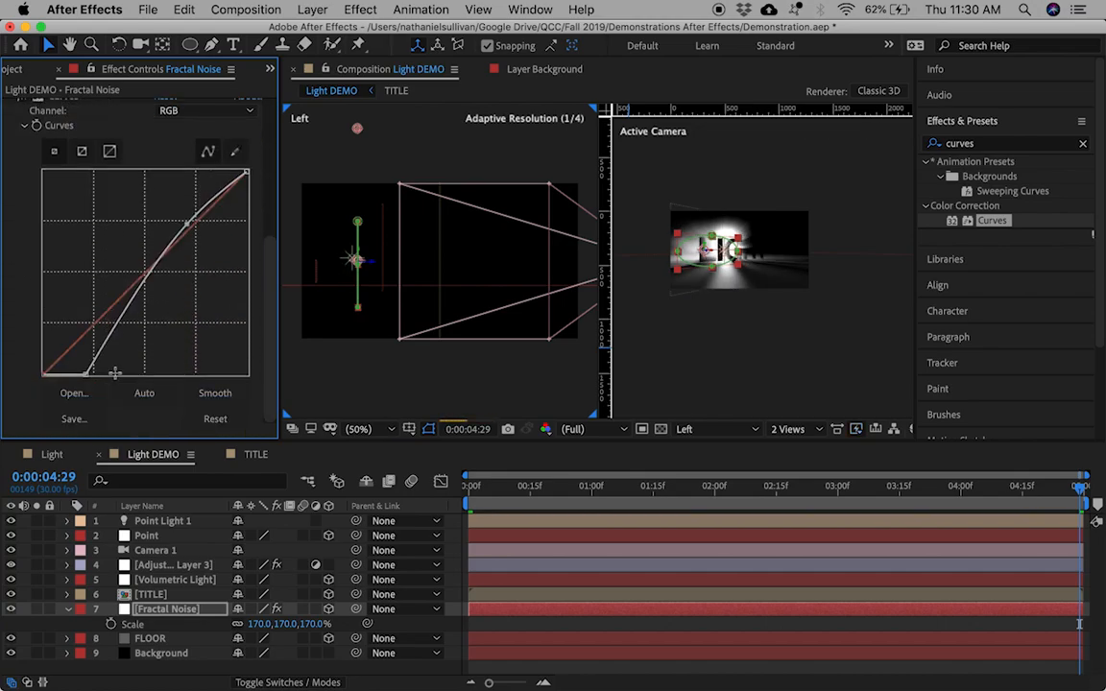
pyautogui.click(207, 110)
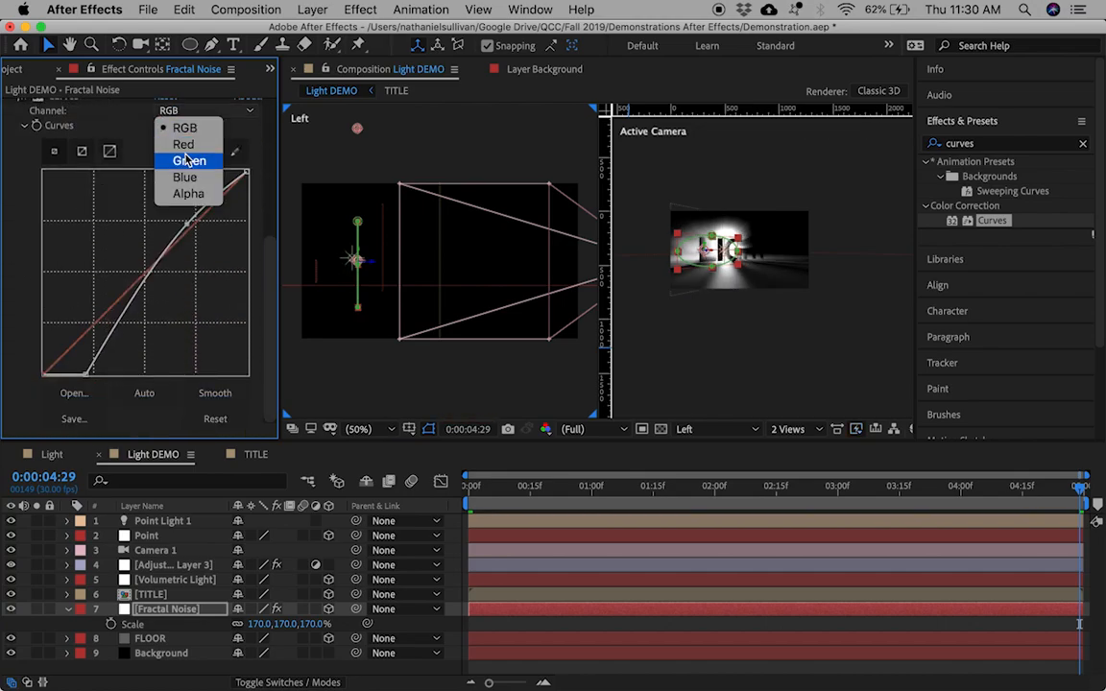
pyautogui.click(204, 143)
pyautogui.moveTo(152, 263); pyautogui.dragTo(177, 276)
pyautogui.click(168, 110)
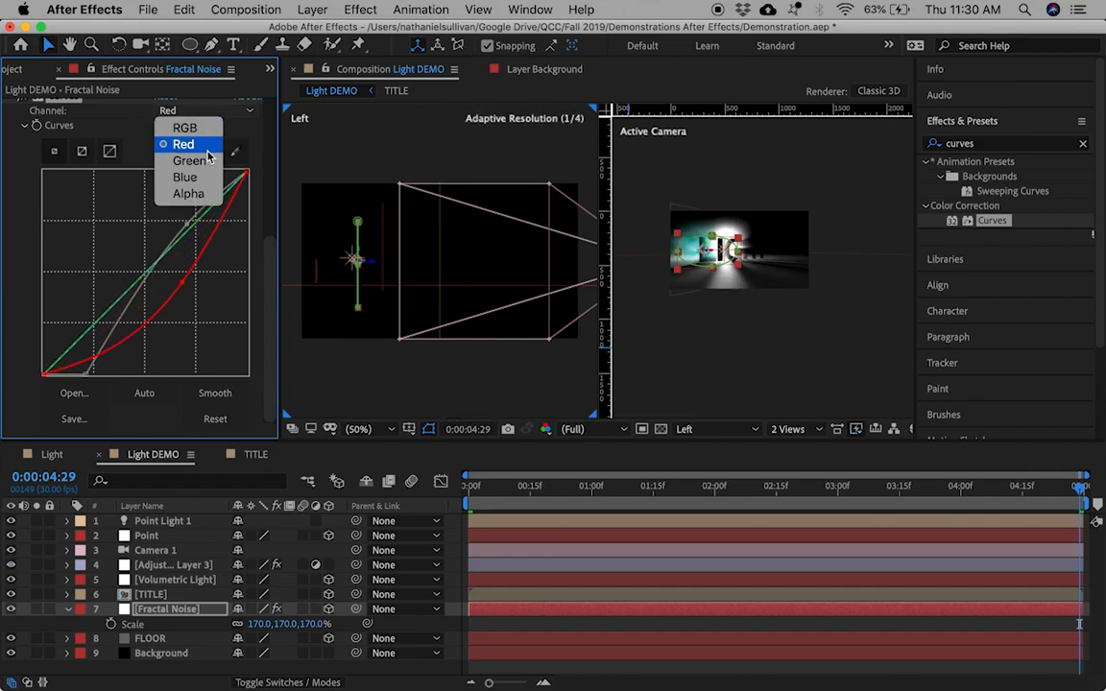
pyautogui.click(204, 179)
pyautogui.moveTo(145, 271); pyautogui.dragTo(147, 259)
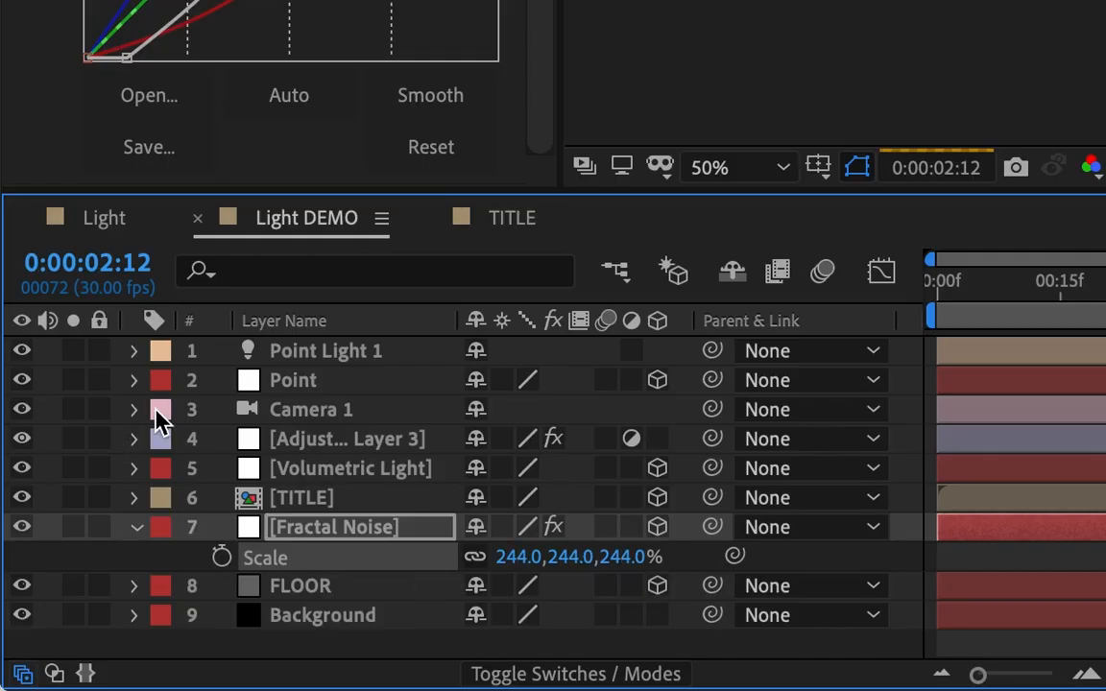
# Set the Fractal Noise layer's blending mode to Screen and scrub through the timeline to check the scene.
pyautogui.click(587, 676)
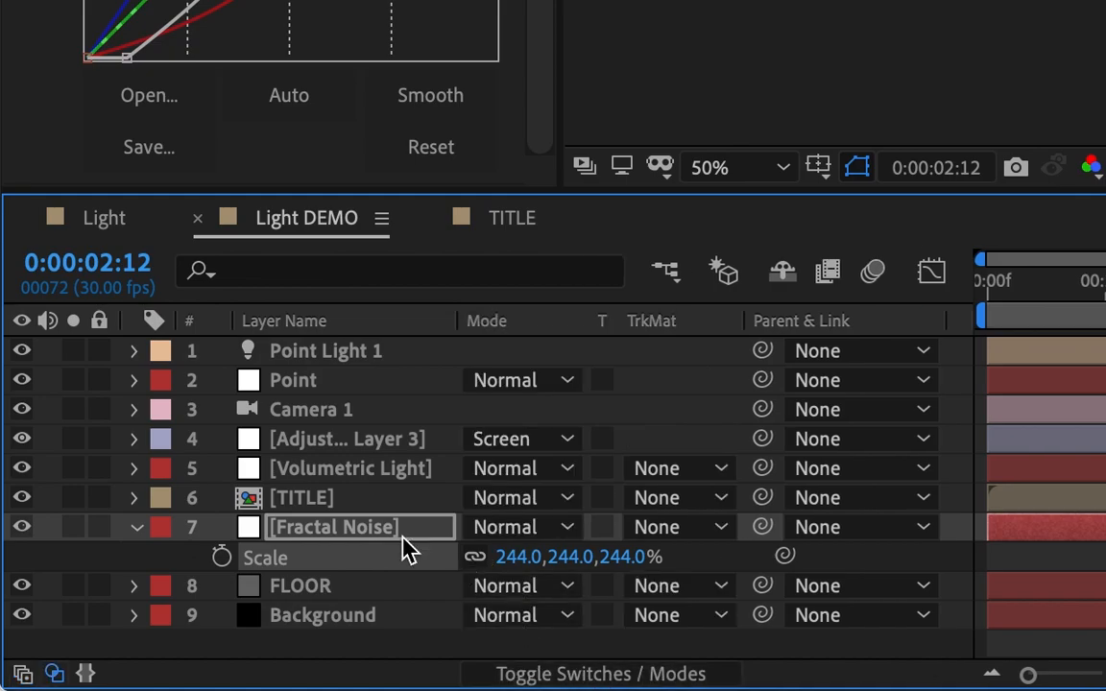
pyautogui.click(518, 531)
pyautogui.scroll(-5, 535, 646)
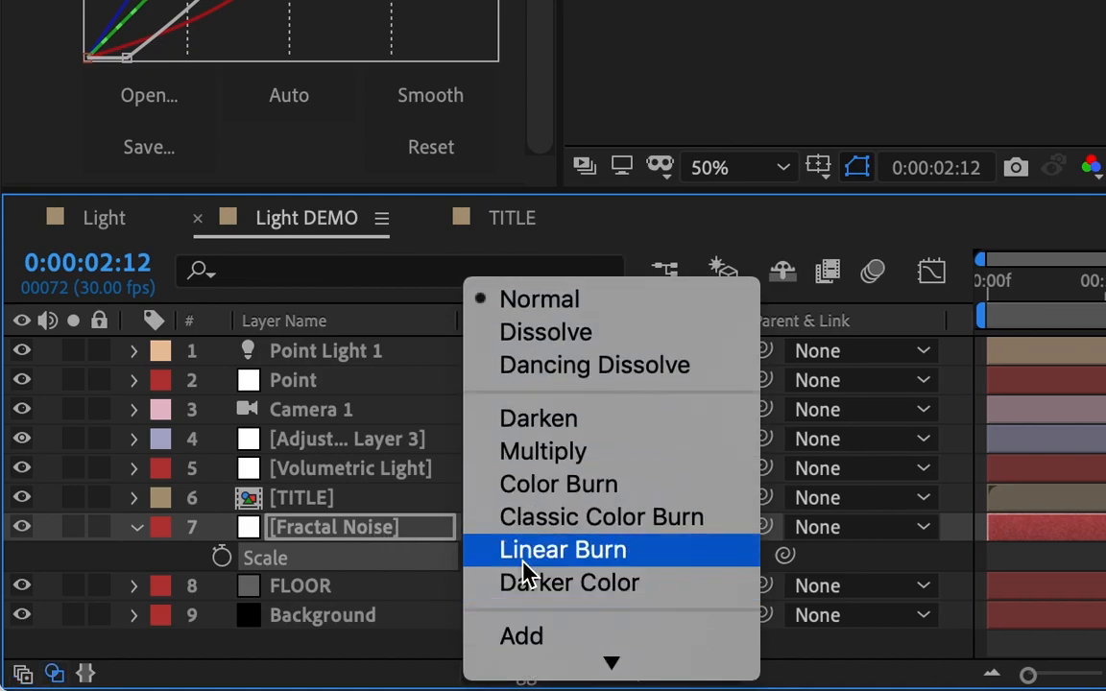
pyautogui.scroll(-5, 560, 662)
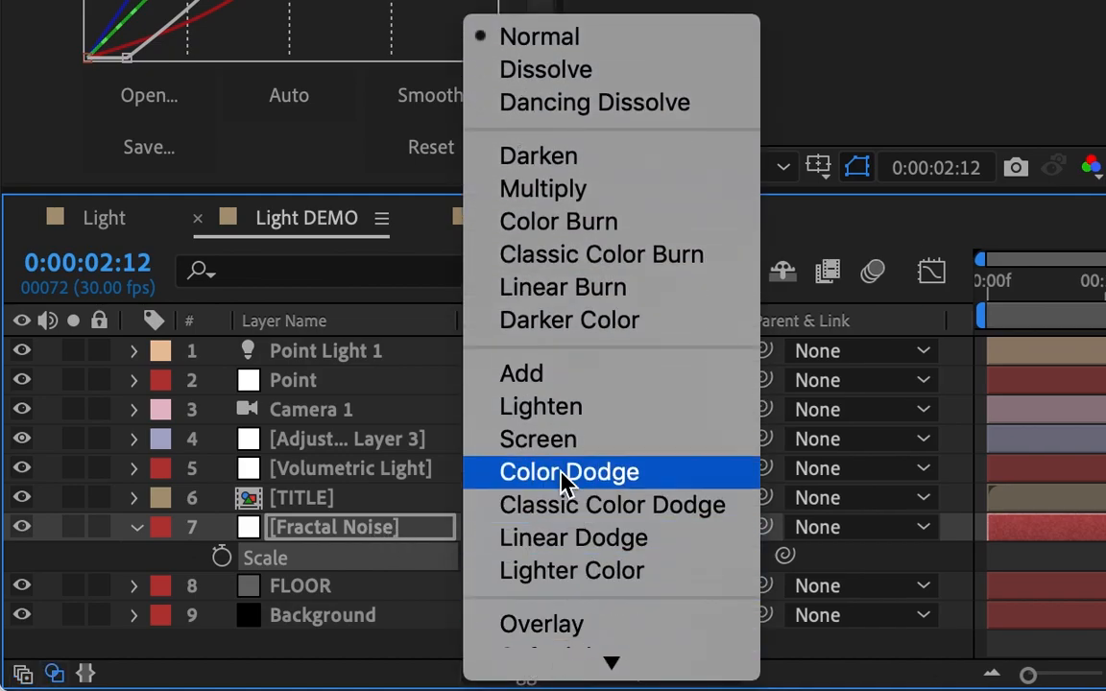
pyautogui.click(728, 444)
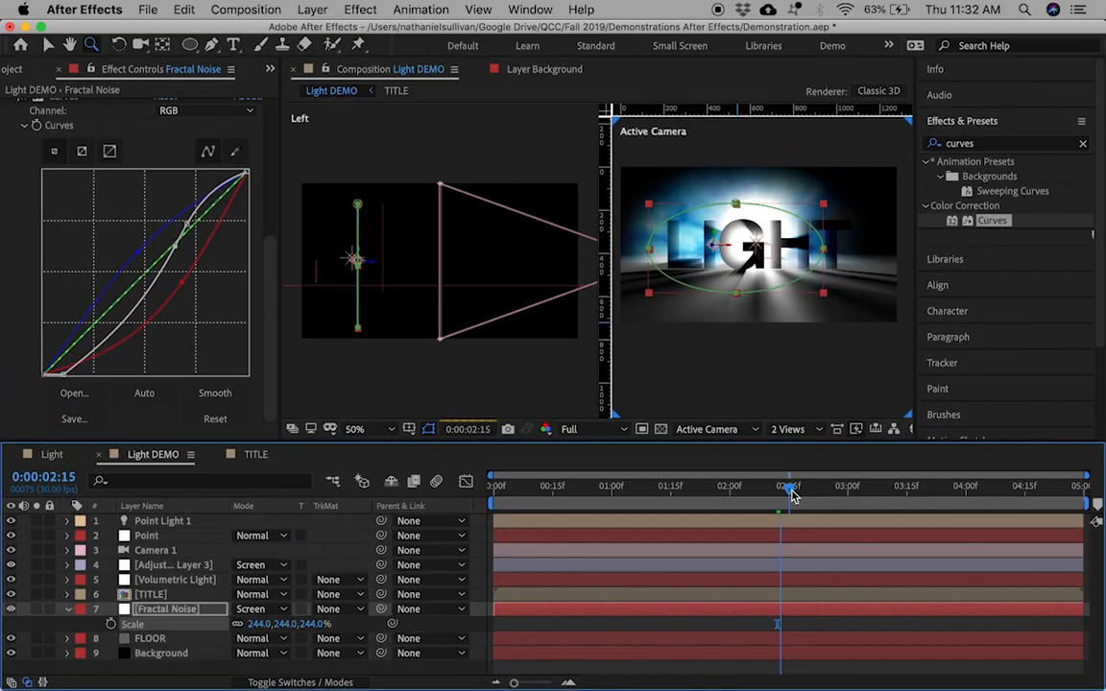
pyautogui.moveTo(790, 492); pyautogui.dragTo(735, 505)
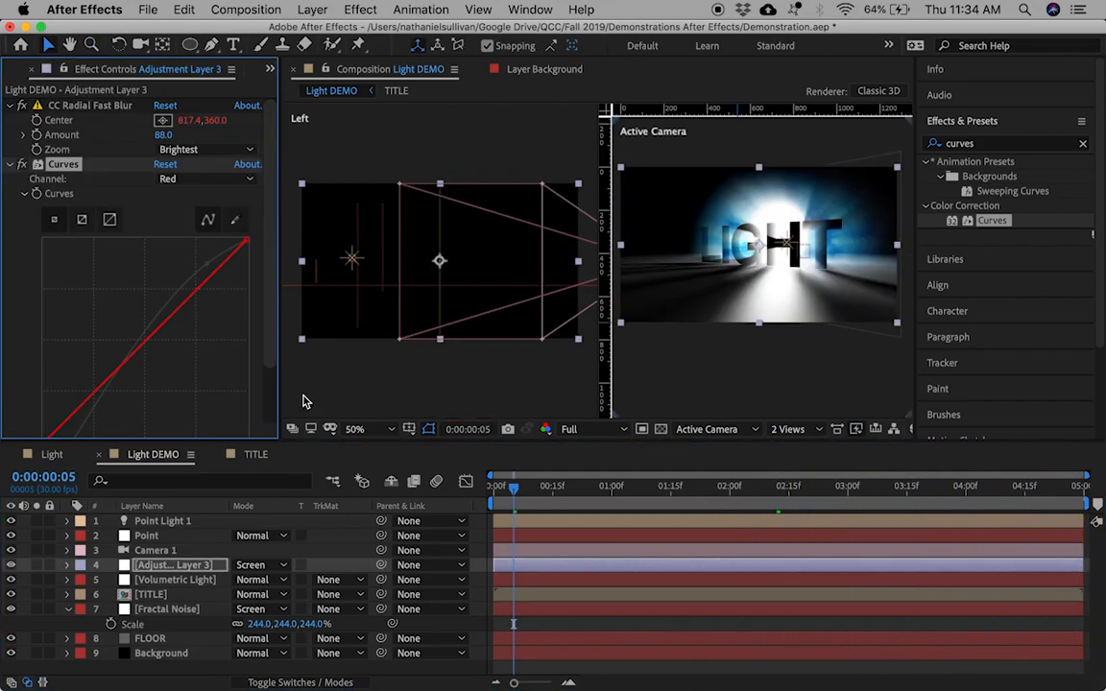
# Tint the light rays blue in Adjustment Layer 3's Curves effect by lowering the red channel and raising the blue channel.
pyautogui.click(153, 550)
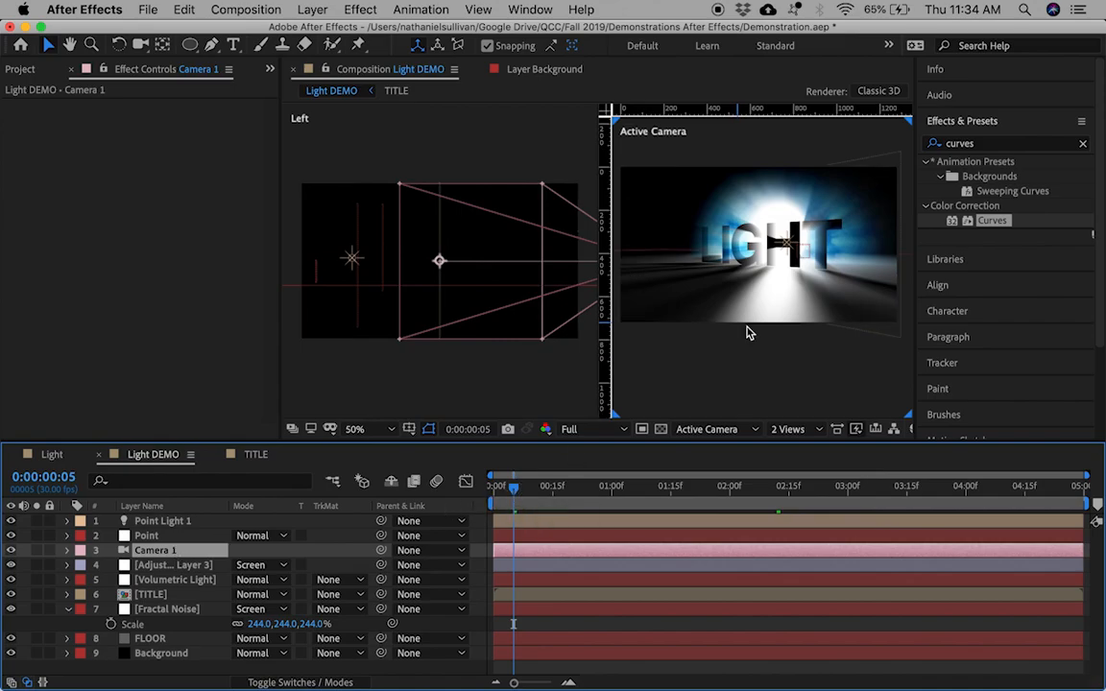
pyautogui.click(179, 566)
pyautogui.click(190, 181)
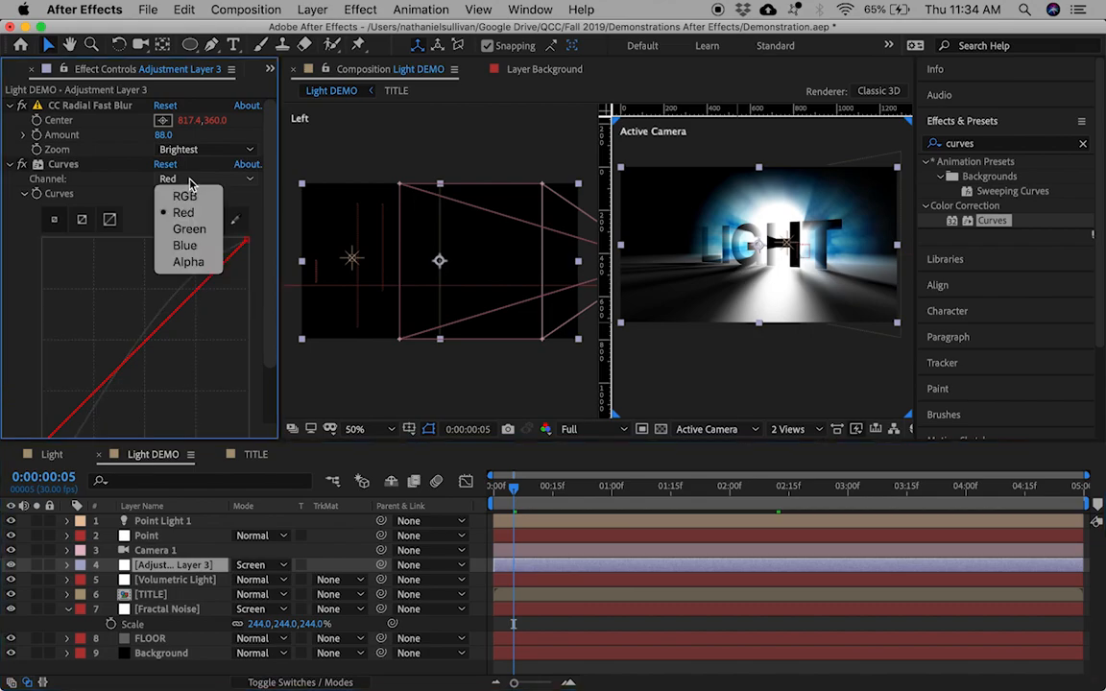
pyautogui.click(192, 221)
pyautogui.moveTo(131, 313); pyautogui.dragTo(154, 360)
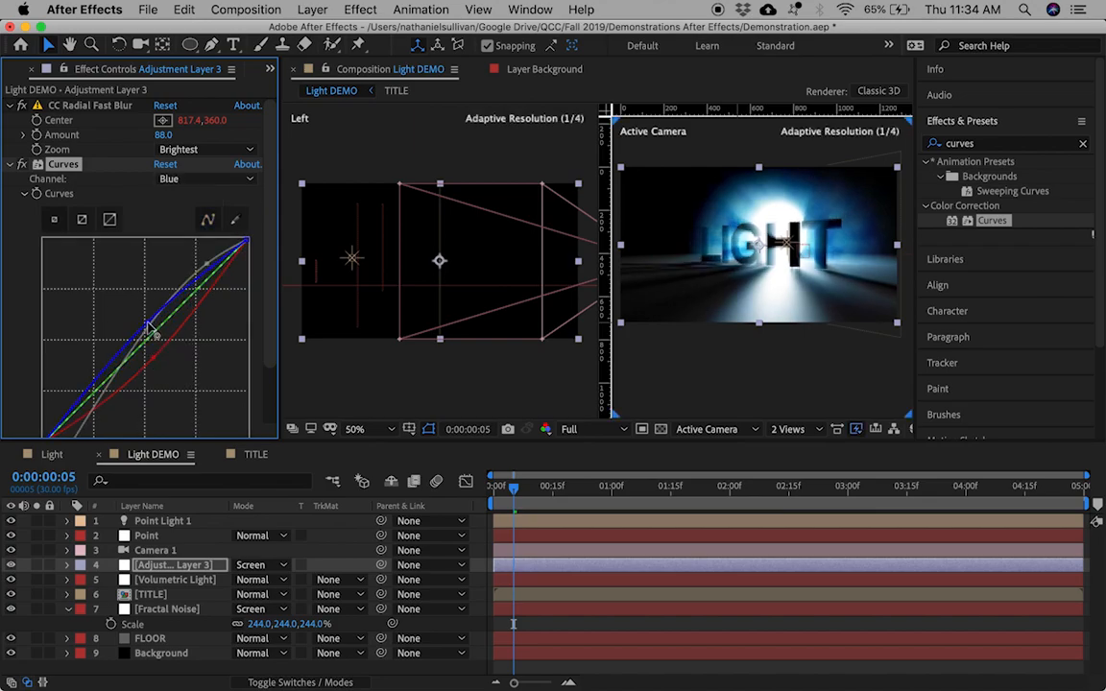
pyautogui.moveTo(149, 330); pyautogui.dragTo(147, 325)
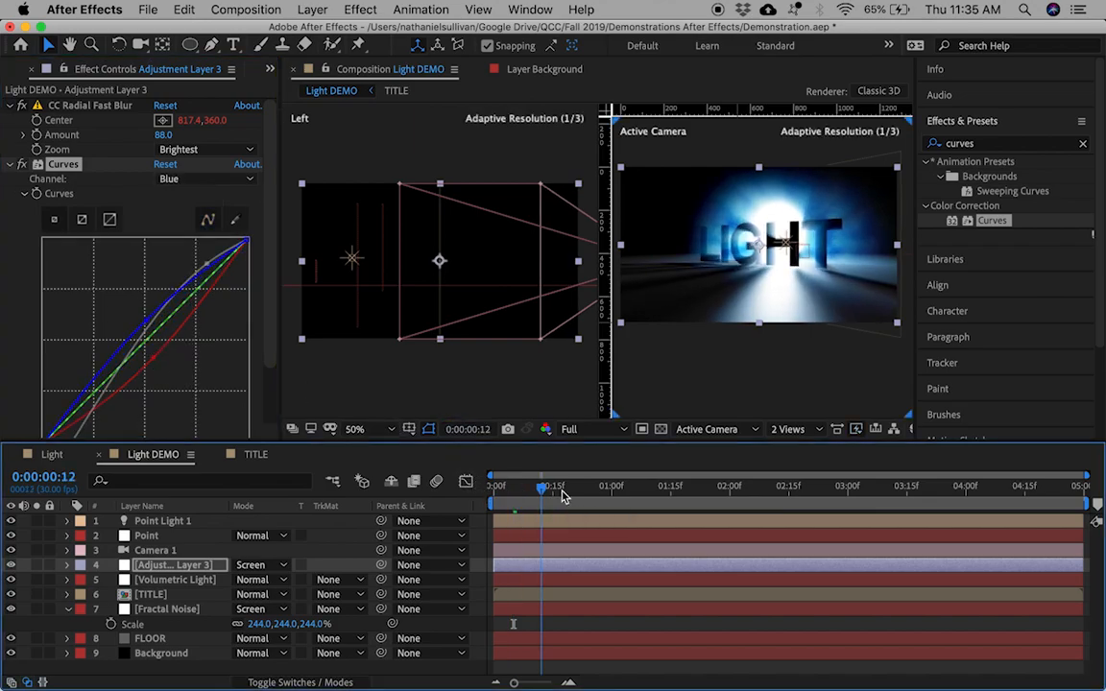